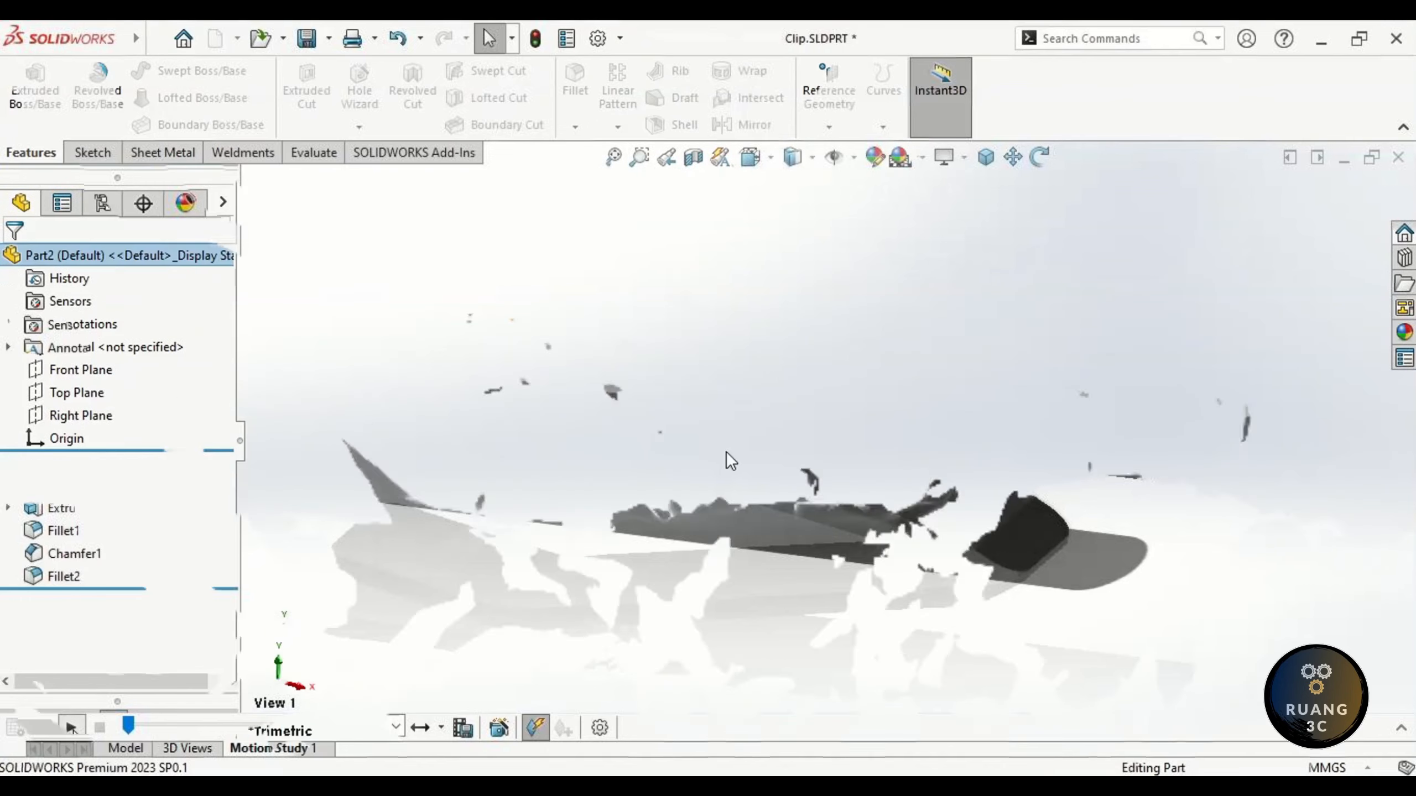
Start a sketch on the Front Plane and draw a short slanted line down to the origin, continued by a horizontal line about 84 mm long.
click(89, 372)
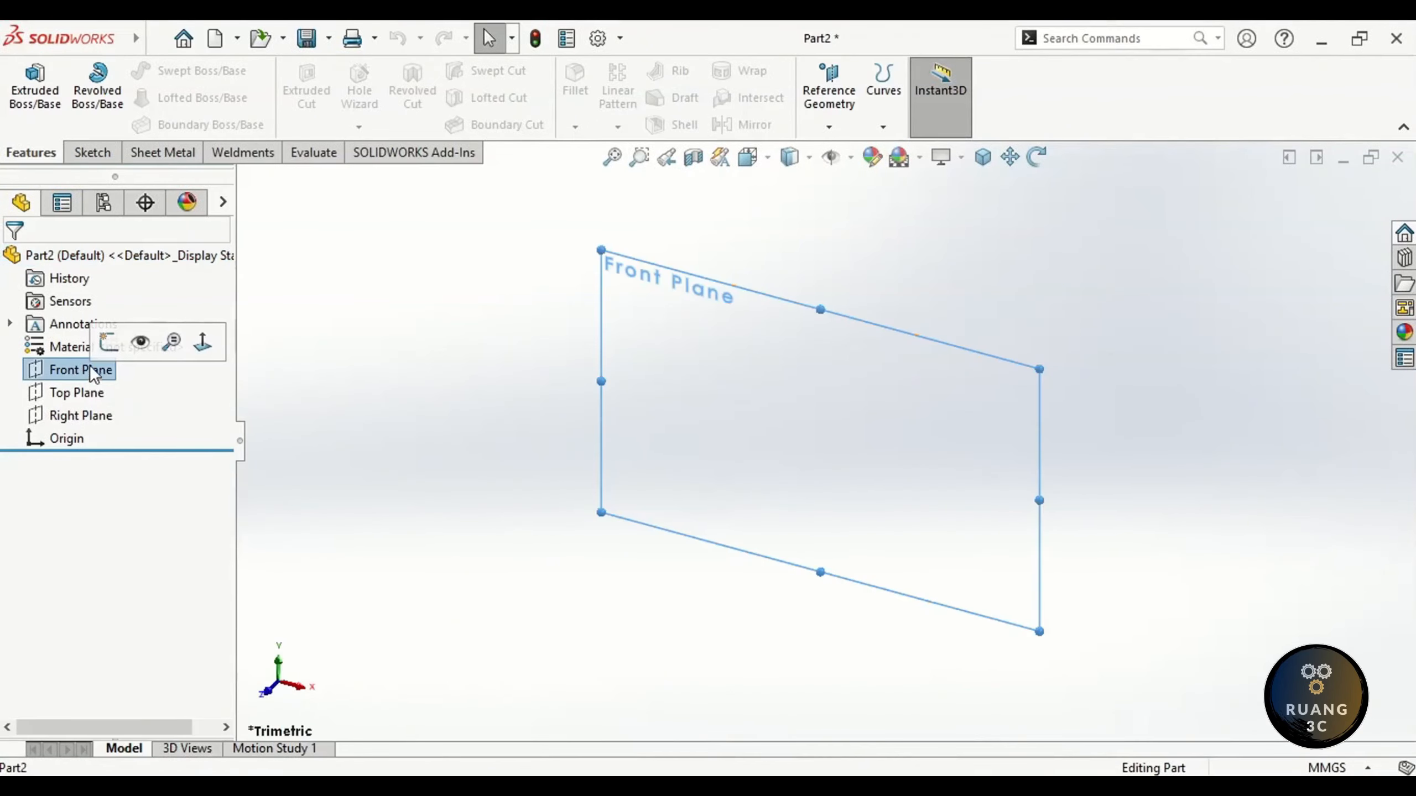
click(108, 344)
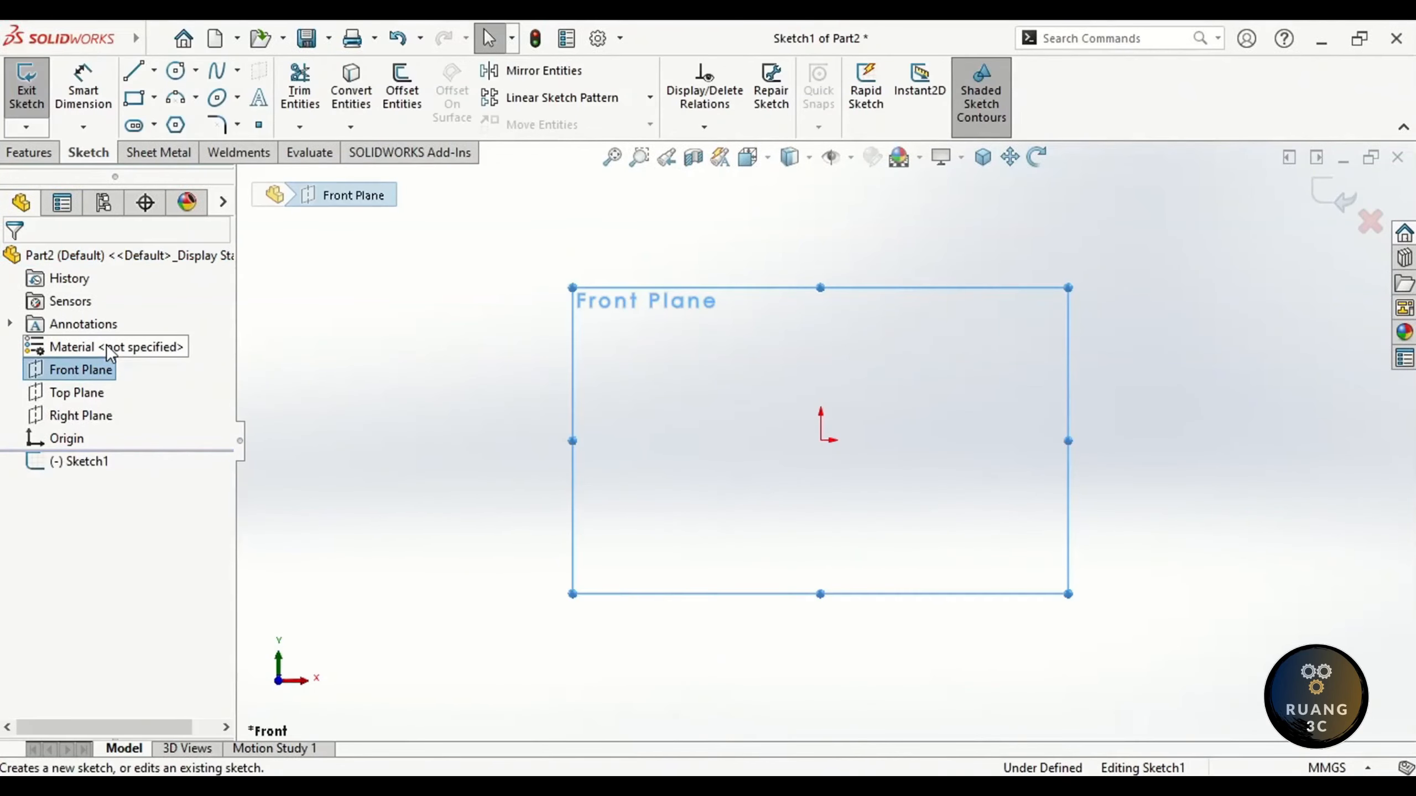
right_drag(487, 409, 464, 409)
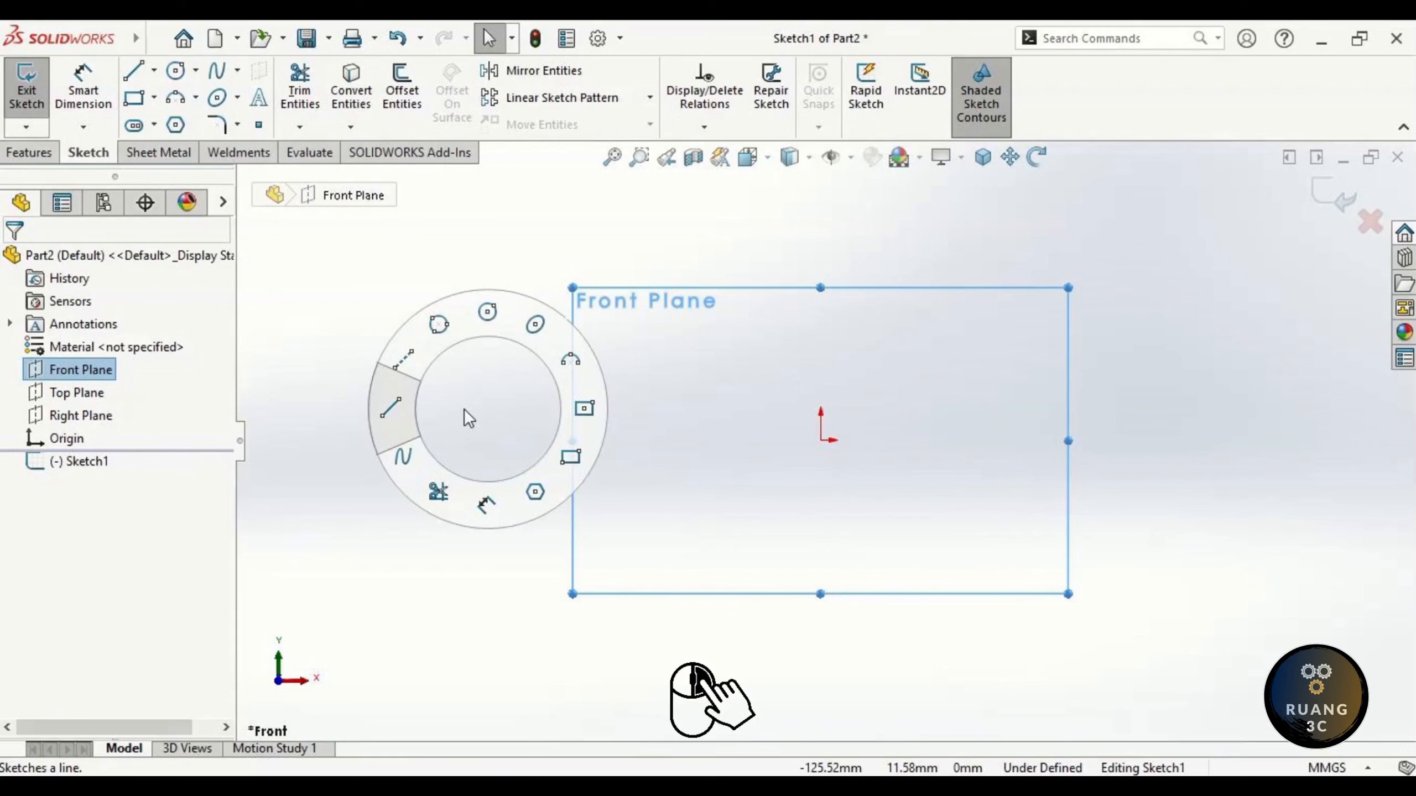
right_drag(465, 409, 394, 408)
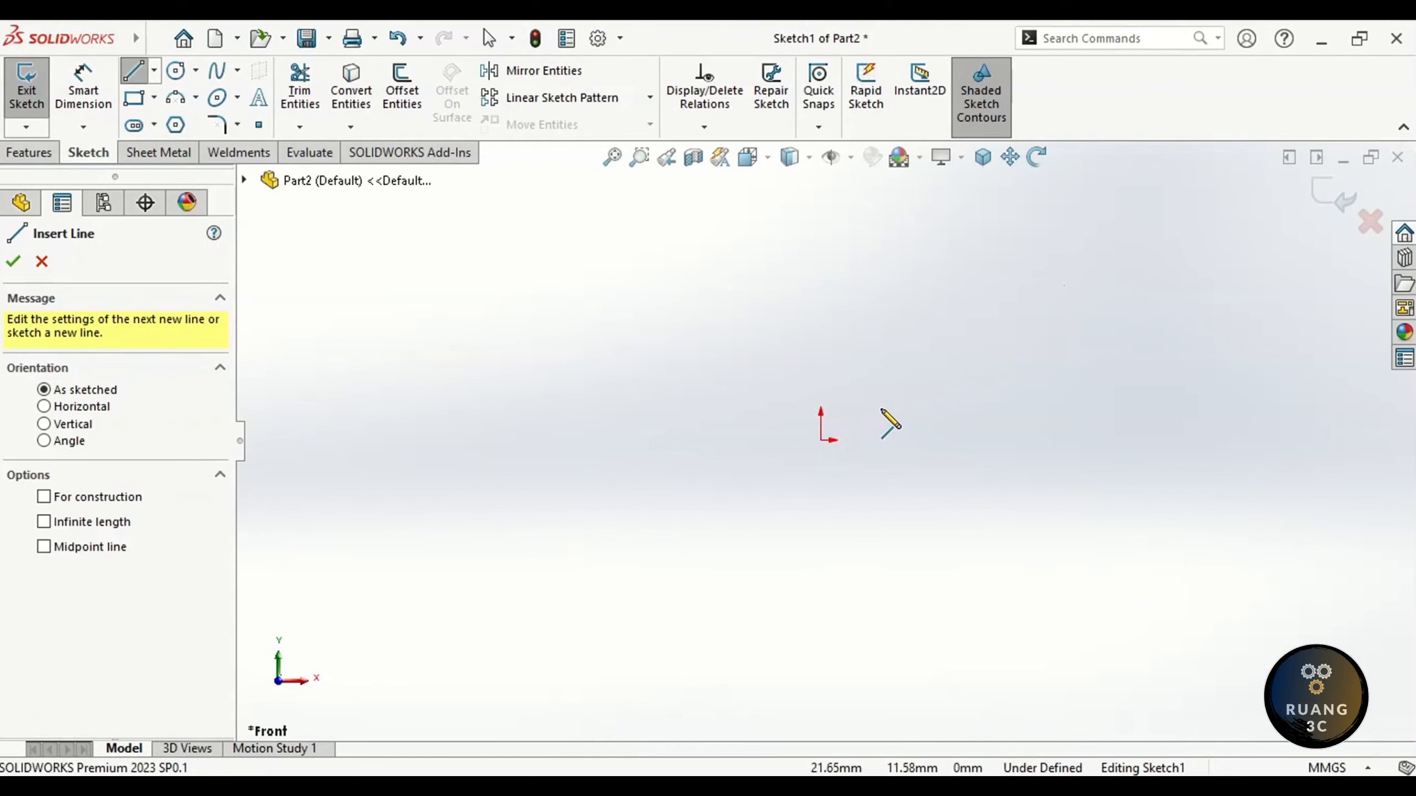
click(881, 411)
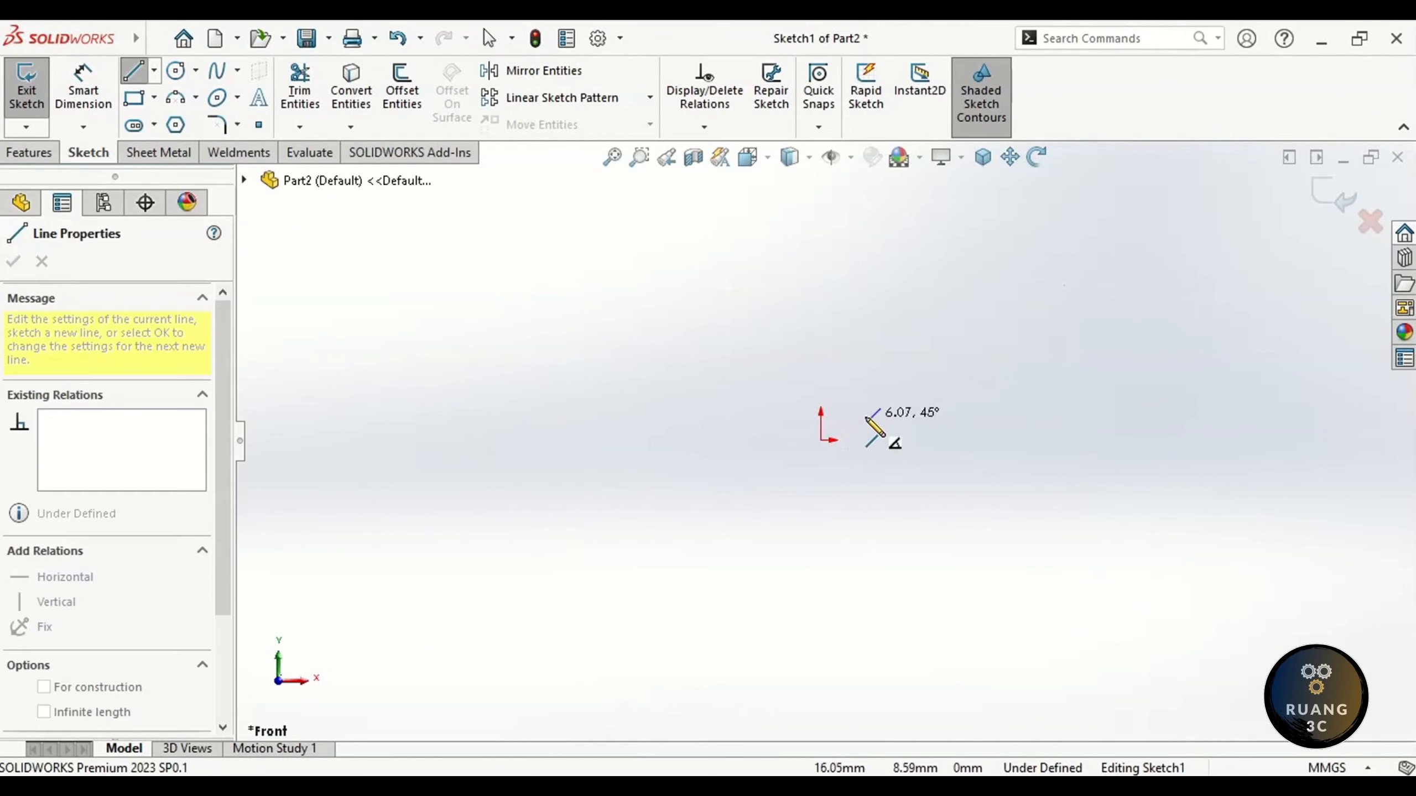
click(821, 441)
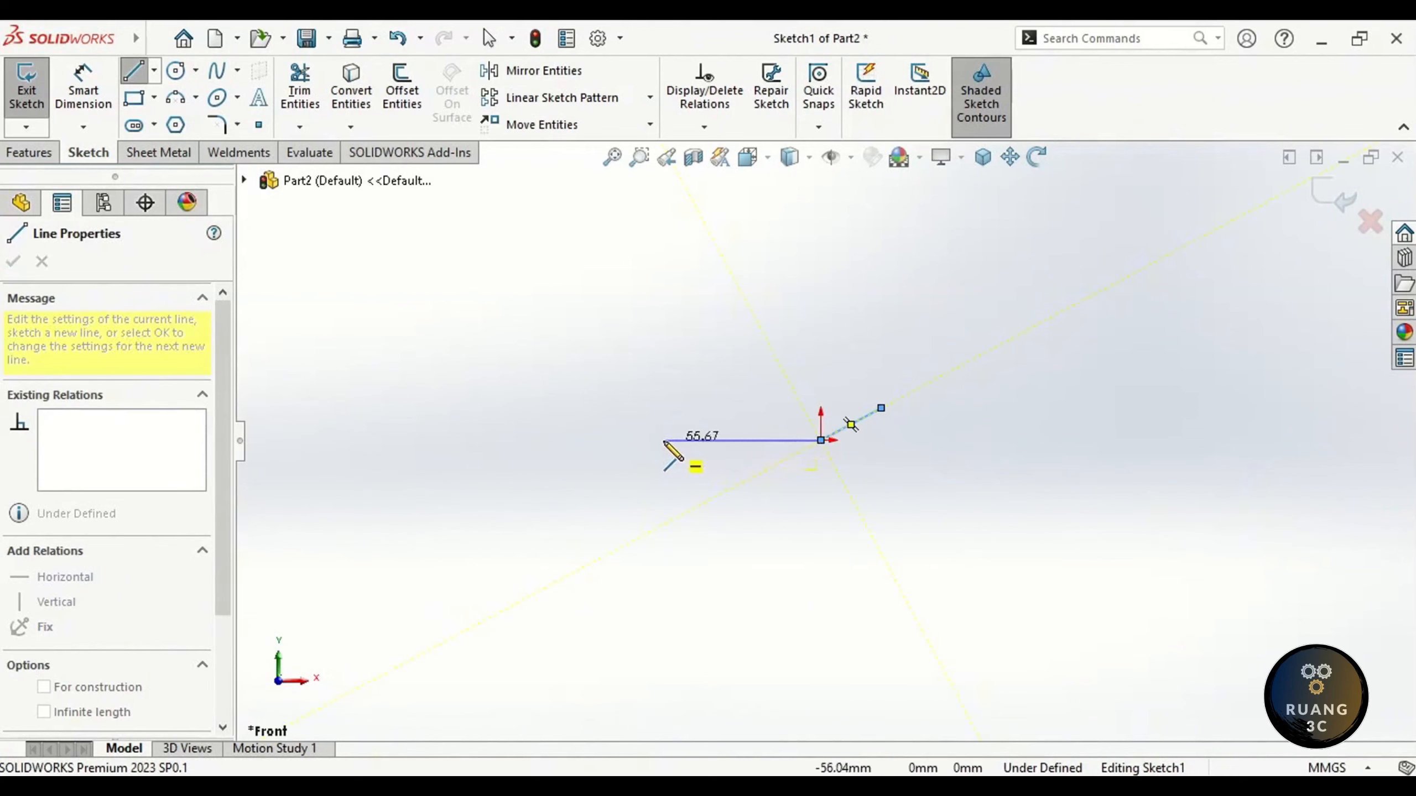
click(588, 441)
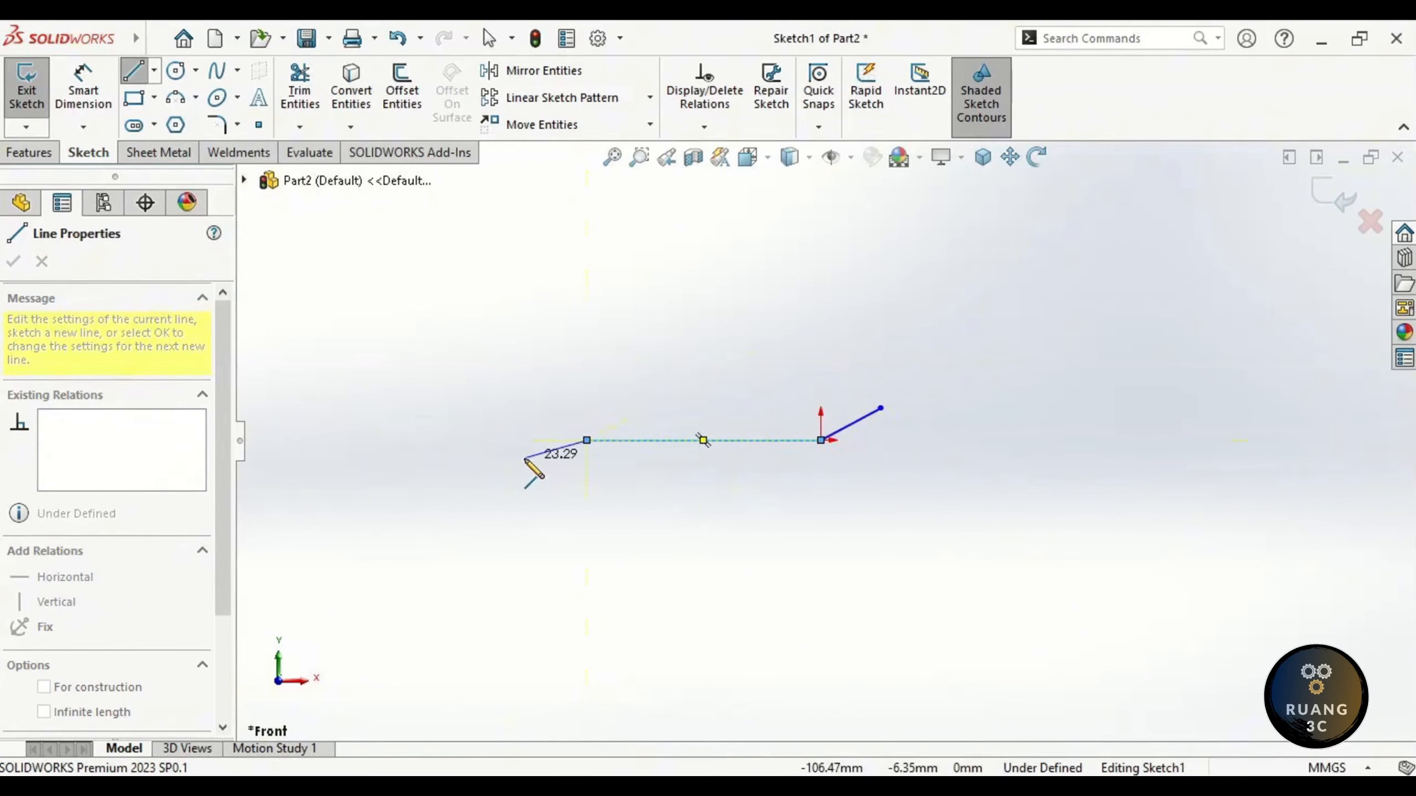
Continue the profile from the horizontal line's free end with a tangent 180° arc of about 9.7 mm radius, curving downward.
click(586, 441)
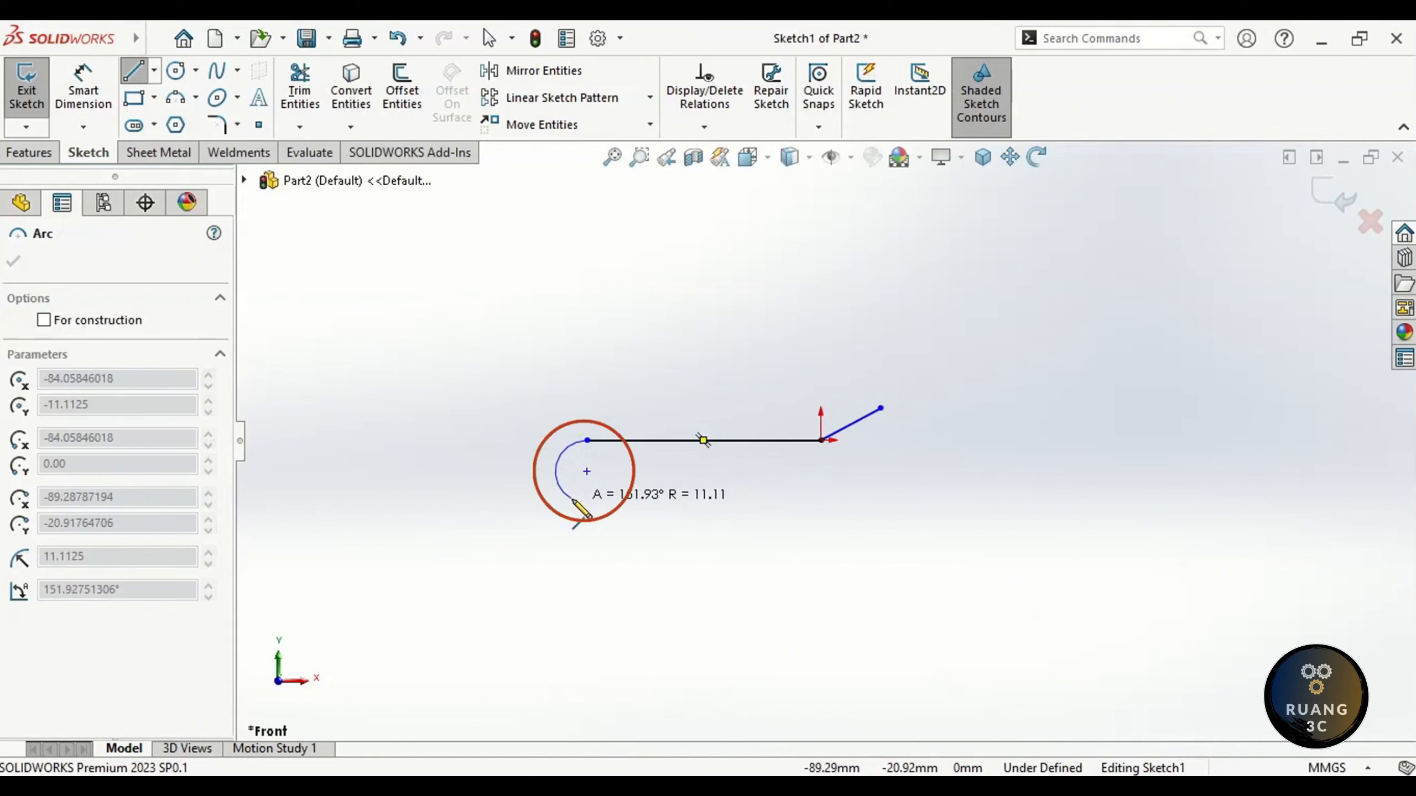
key(a)
key(a)
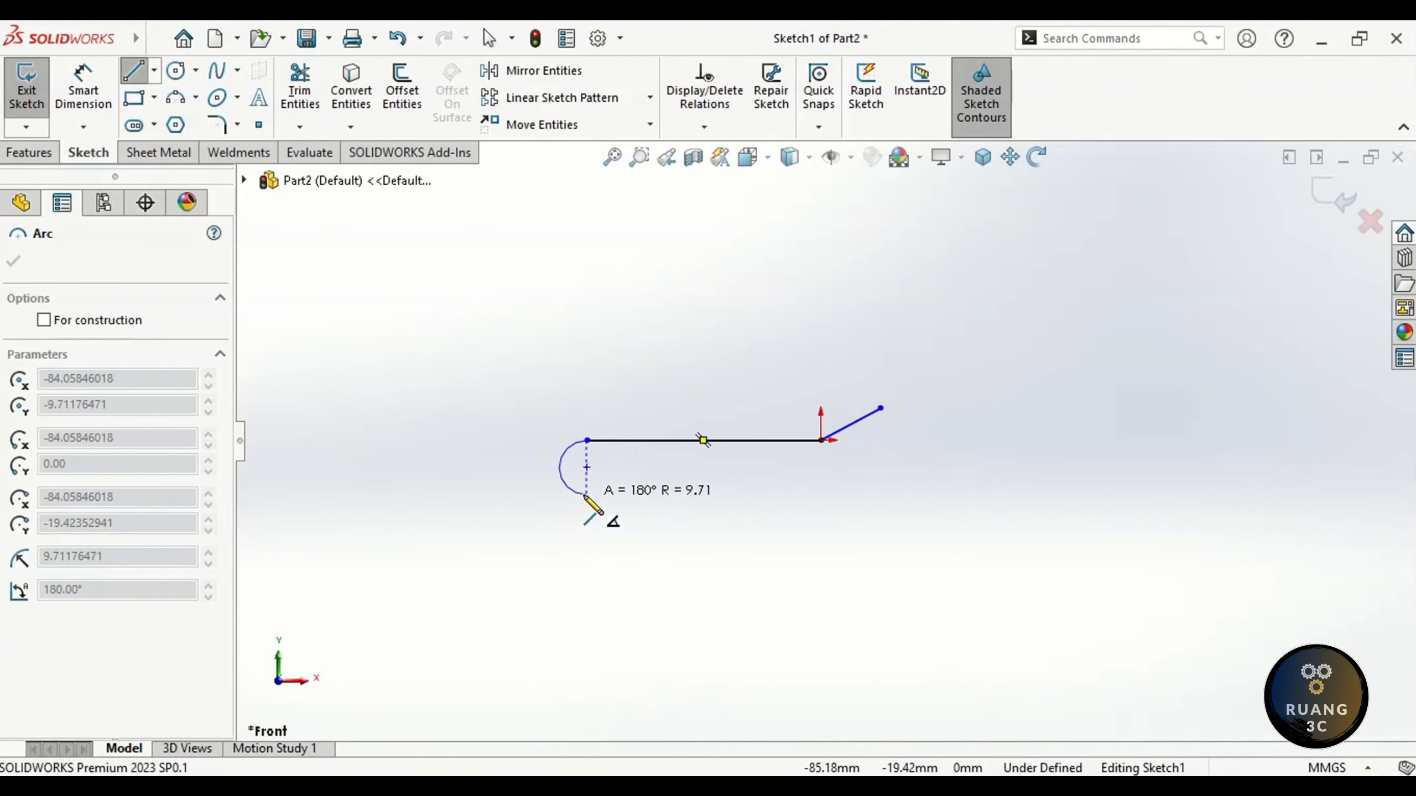
click(585, 495)
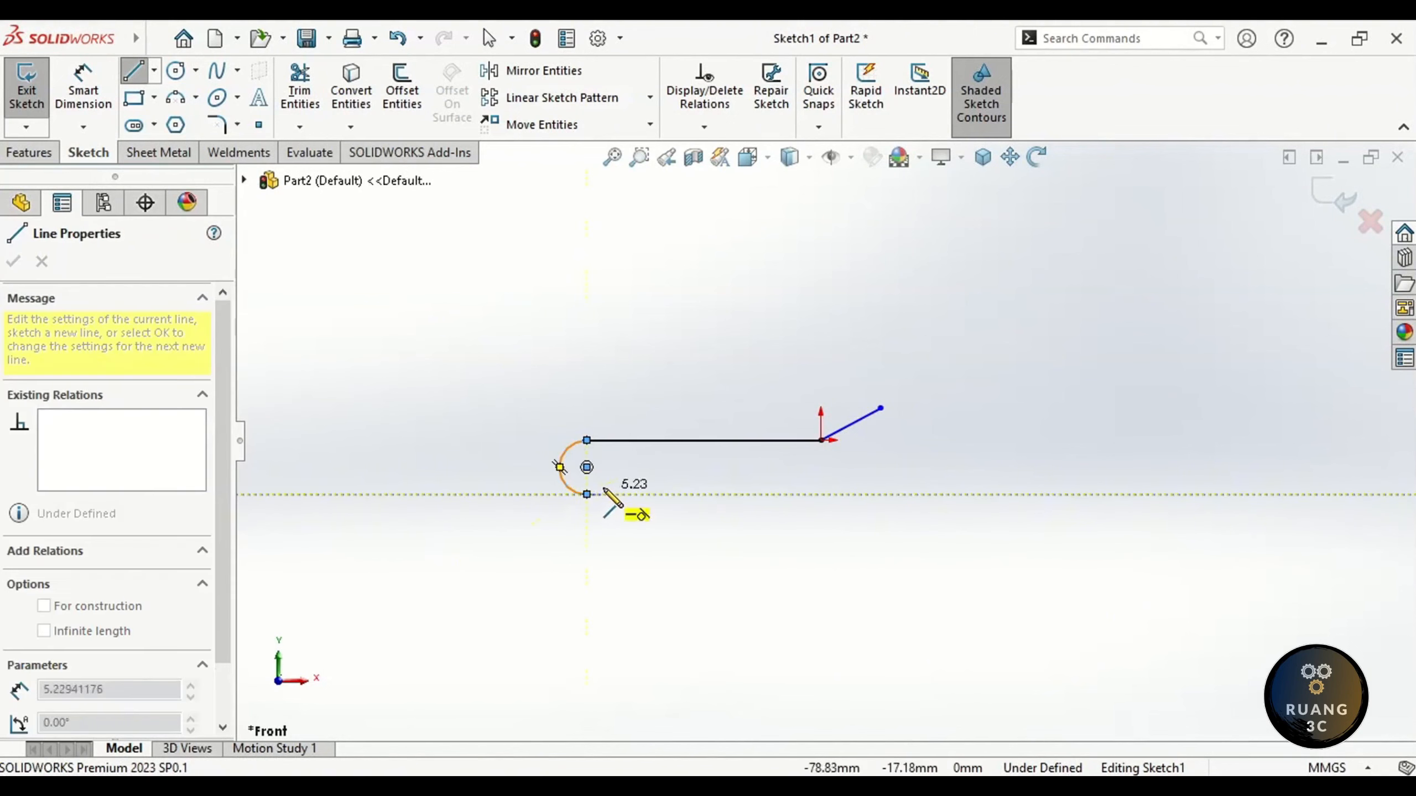
Extend the profile from the arc's lower end with a line rising about 25 mm at 11°, followed by a shorter line slanting down.
double_click(656, 482)
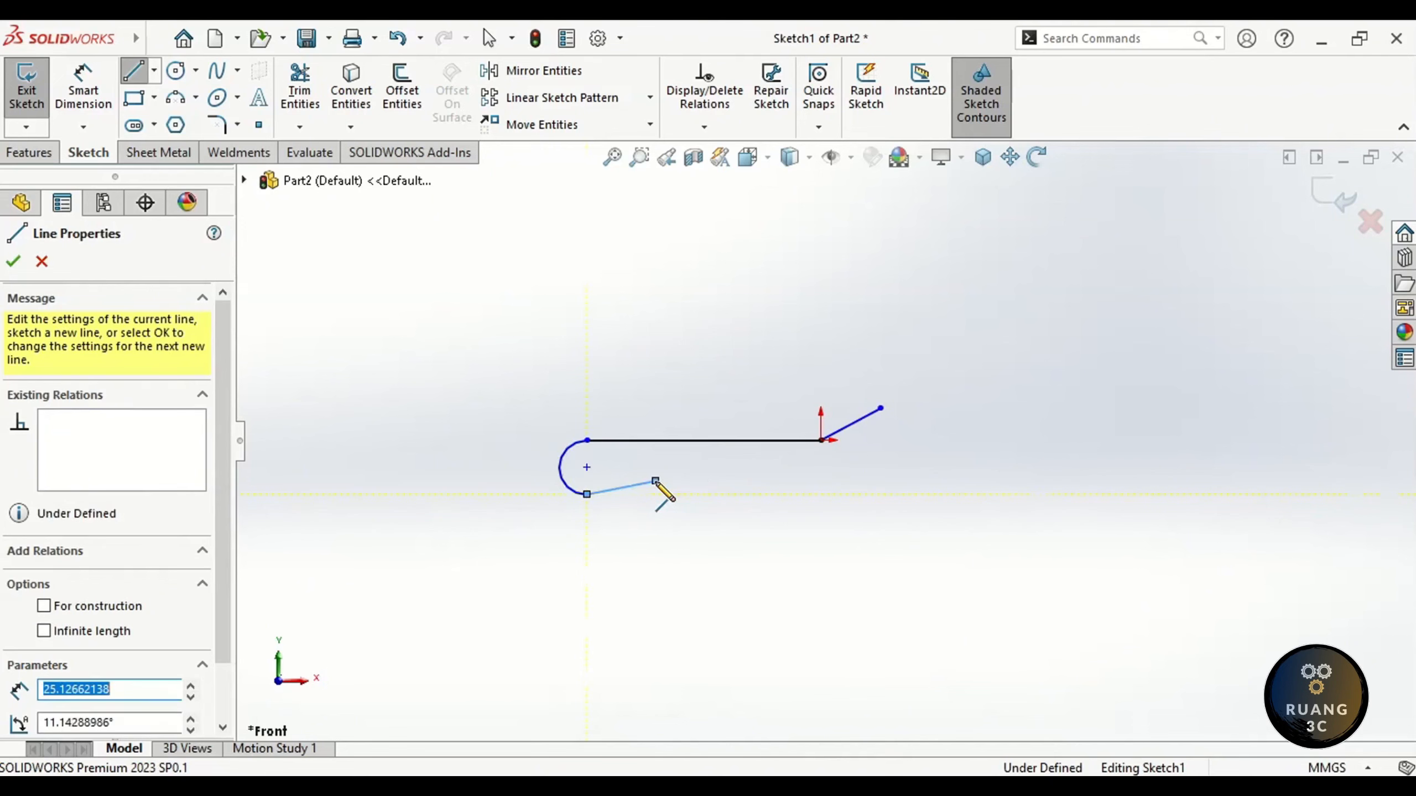
click(656, 482)
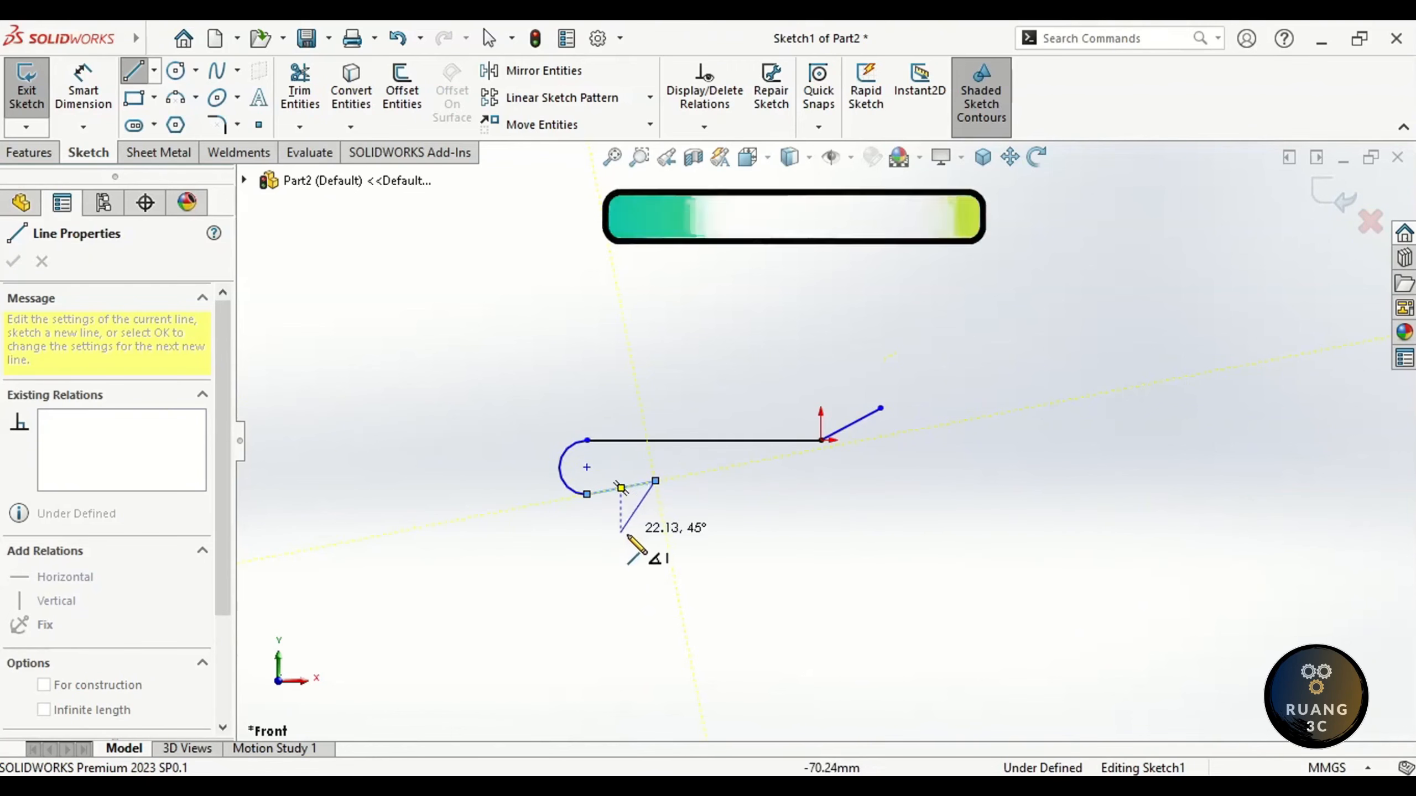
double_click(692, 506)
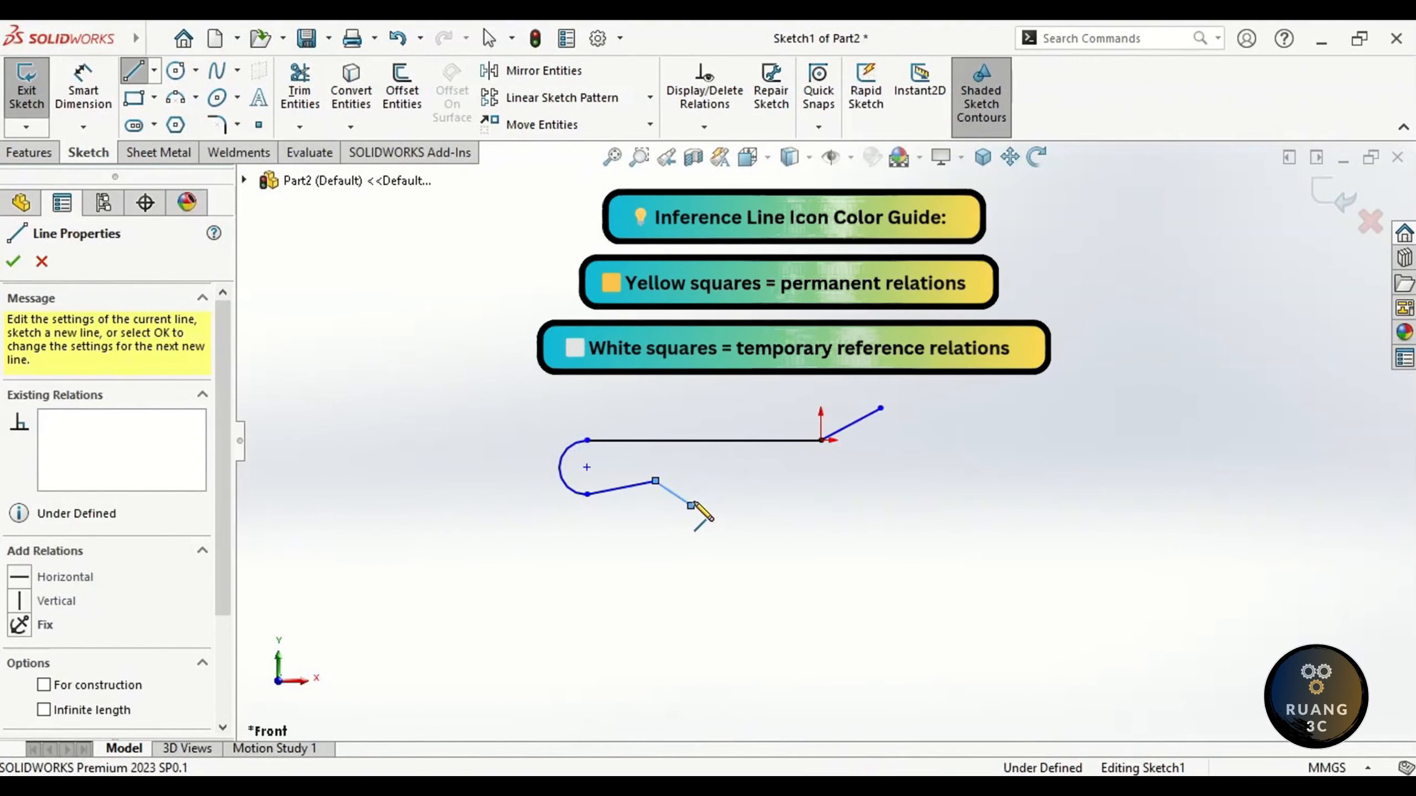
click(691, 506)
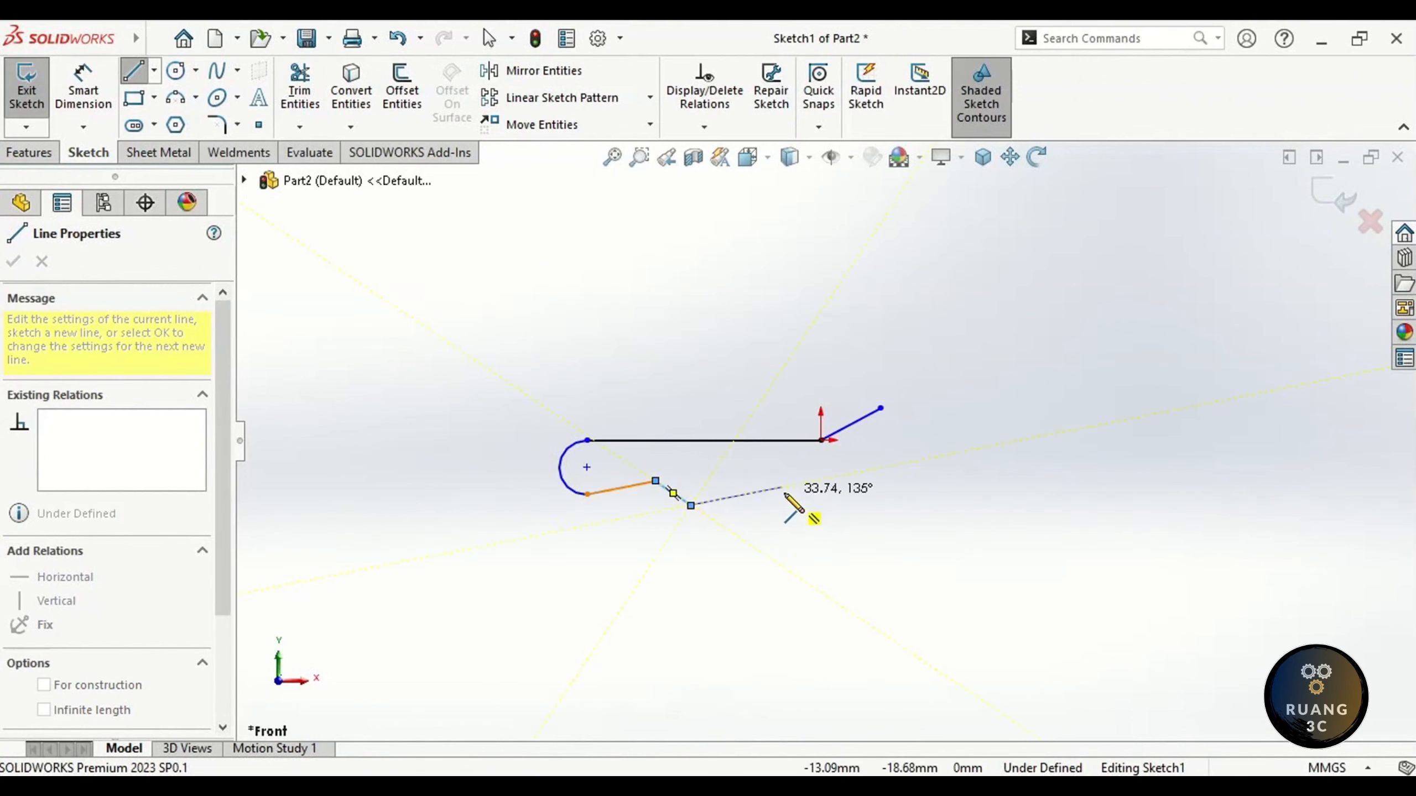
key(Escape)
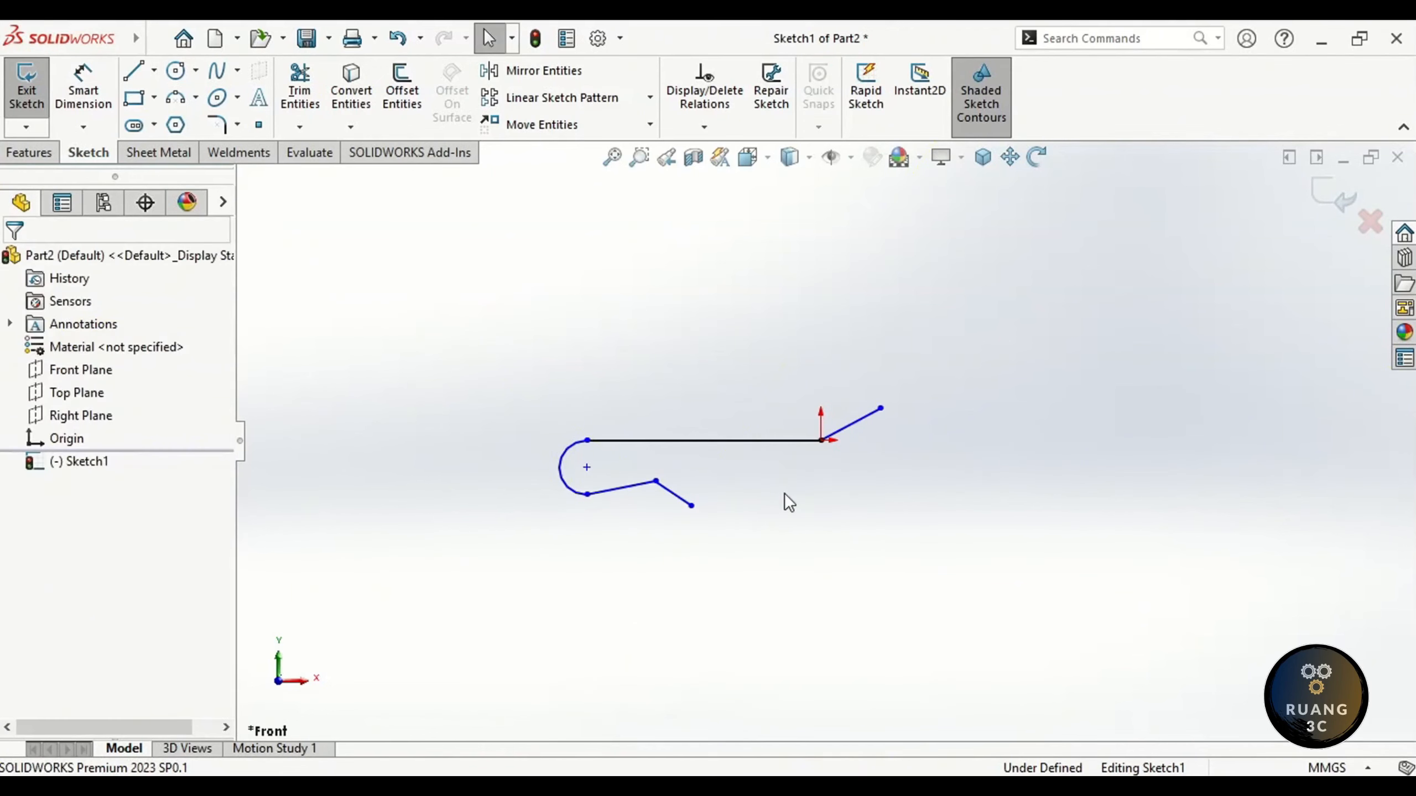
Examine the sketch Relations/Snaps settings in the system options and close the dialog.
click(598, 40)
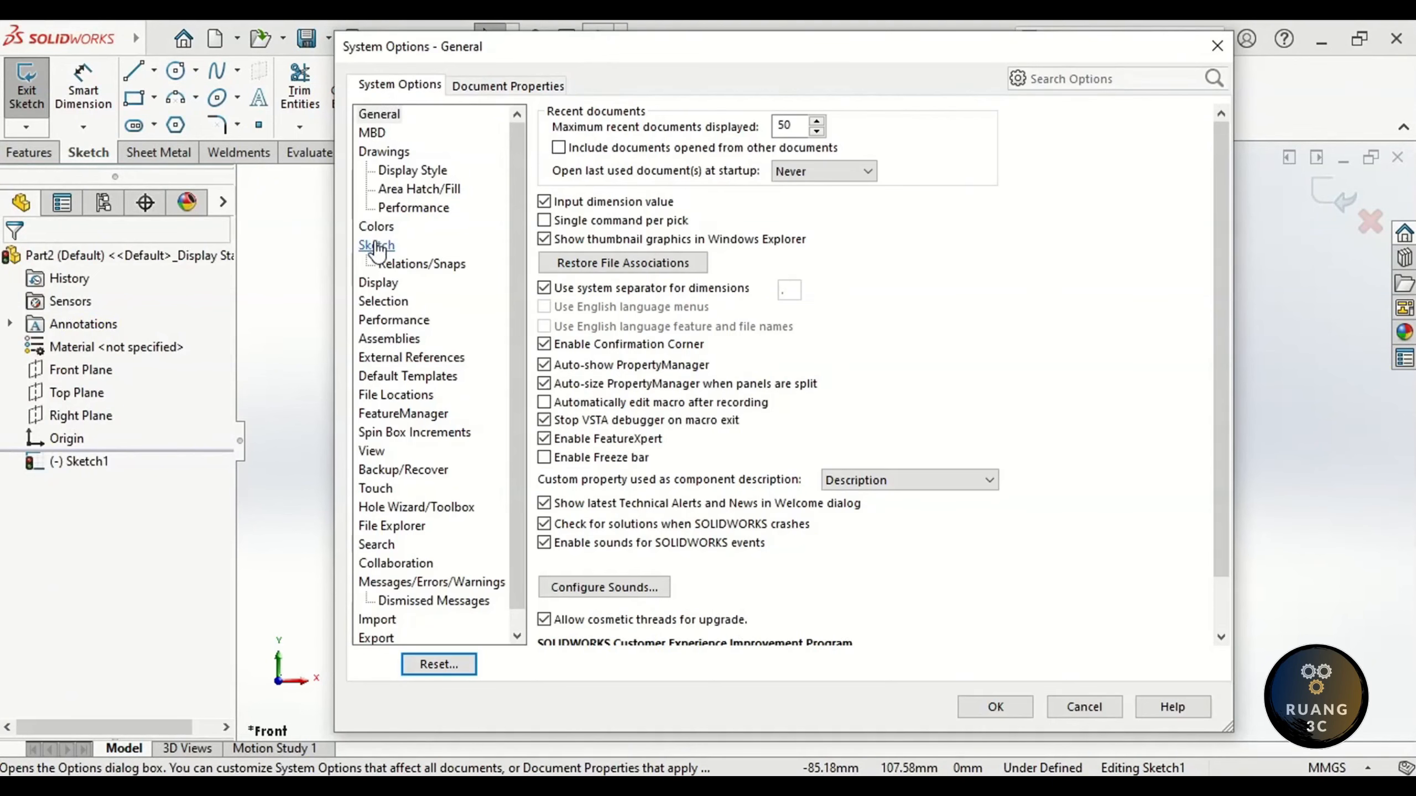
click(429, 264)
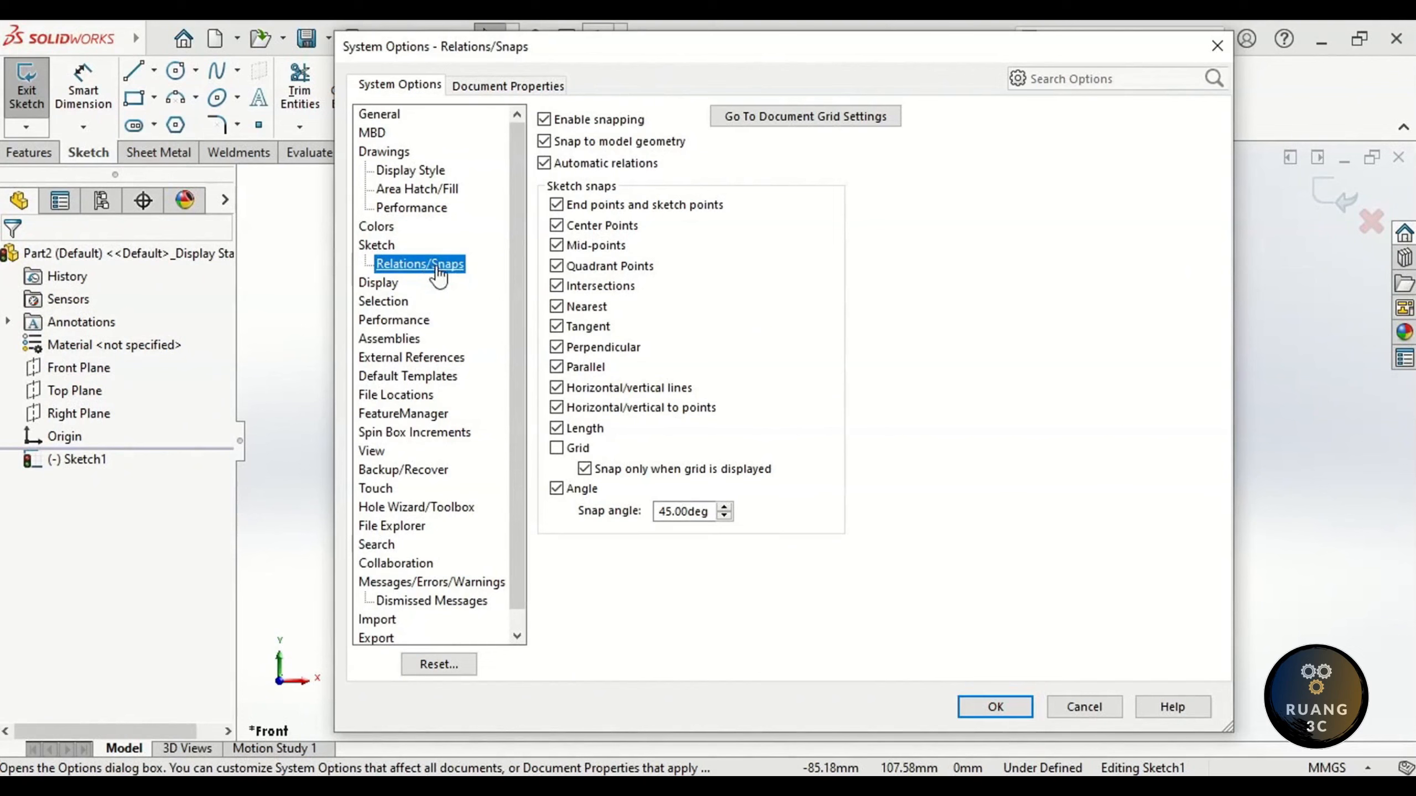
click(996, 704)
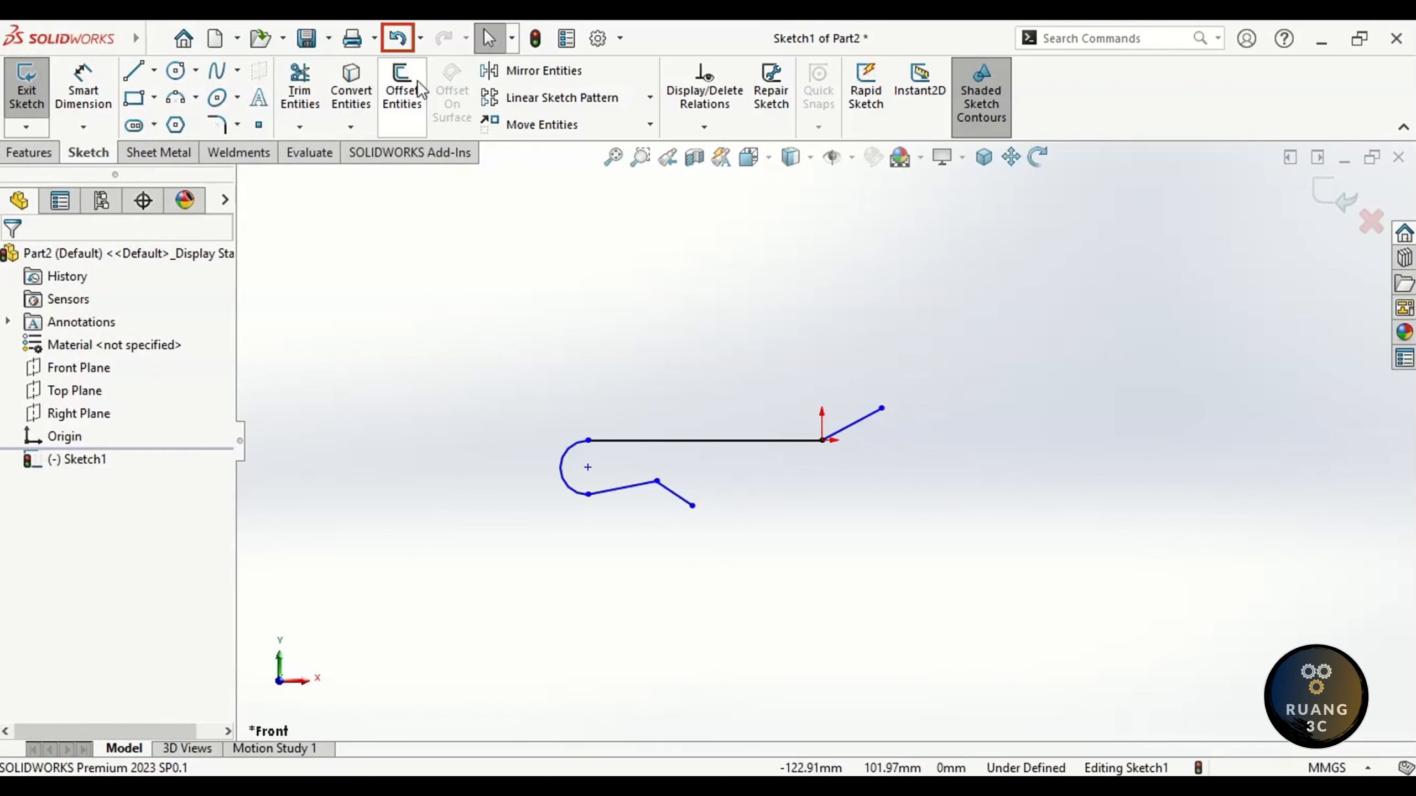
Undo the last two sketched lines below the arc and redo both of them.
click(403, 47)
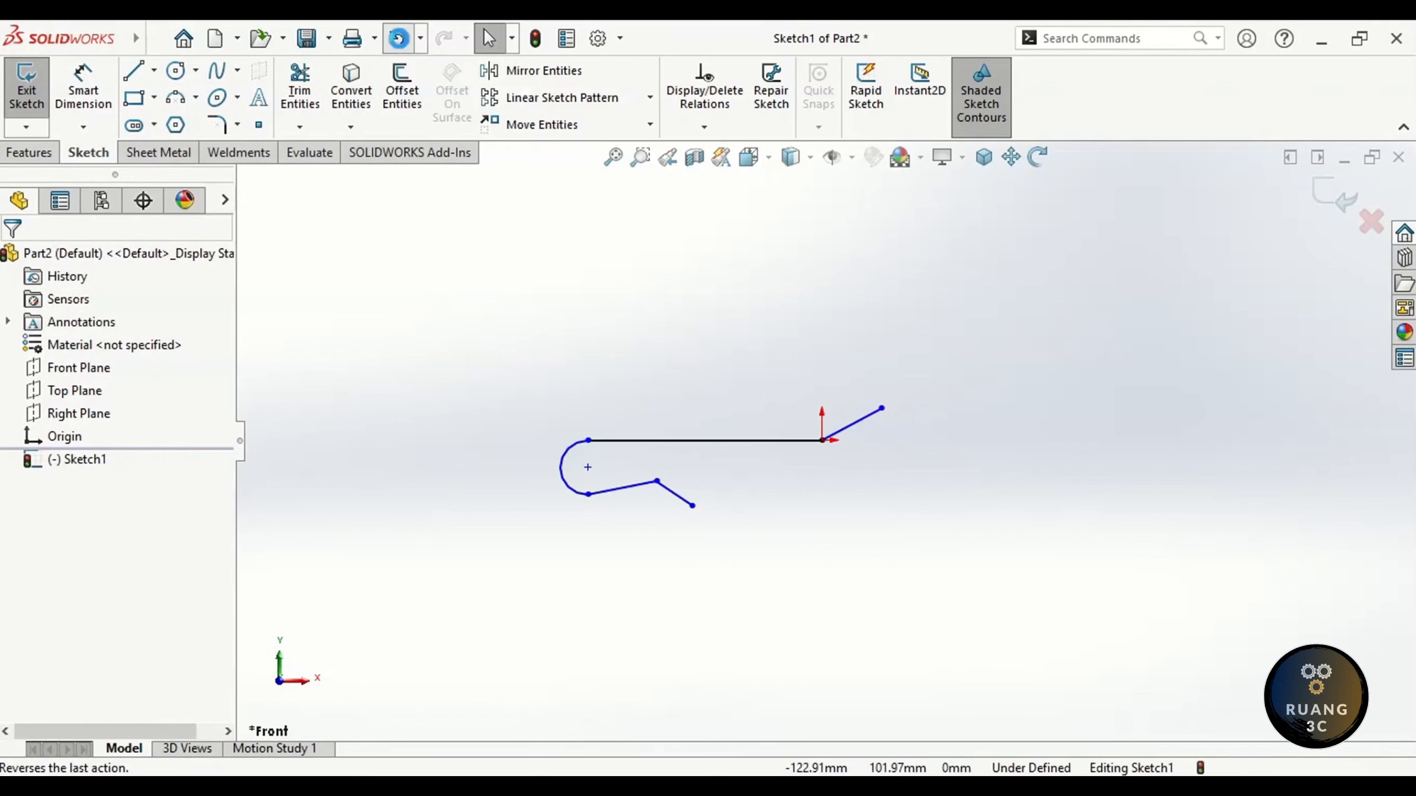
key(ctrl+z)
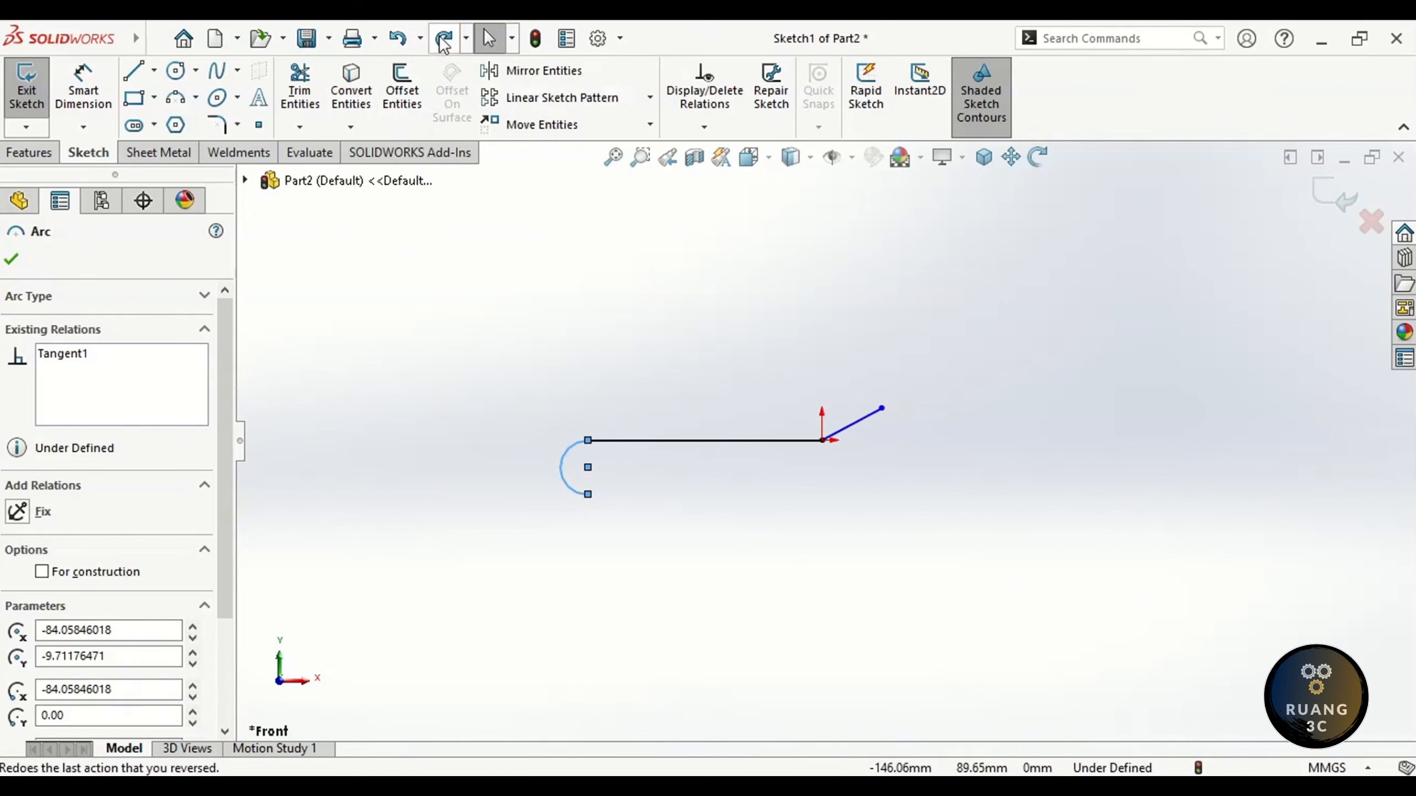
key(ctrl+y)
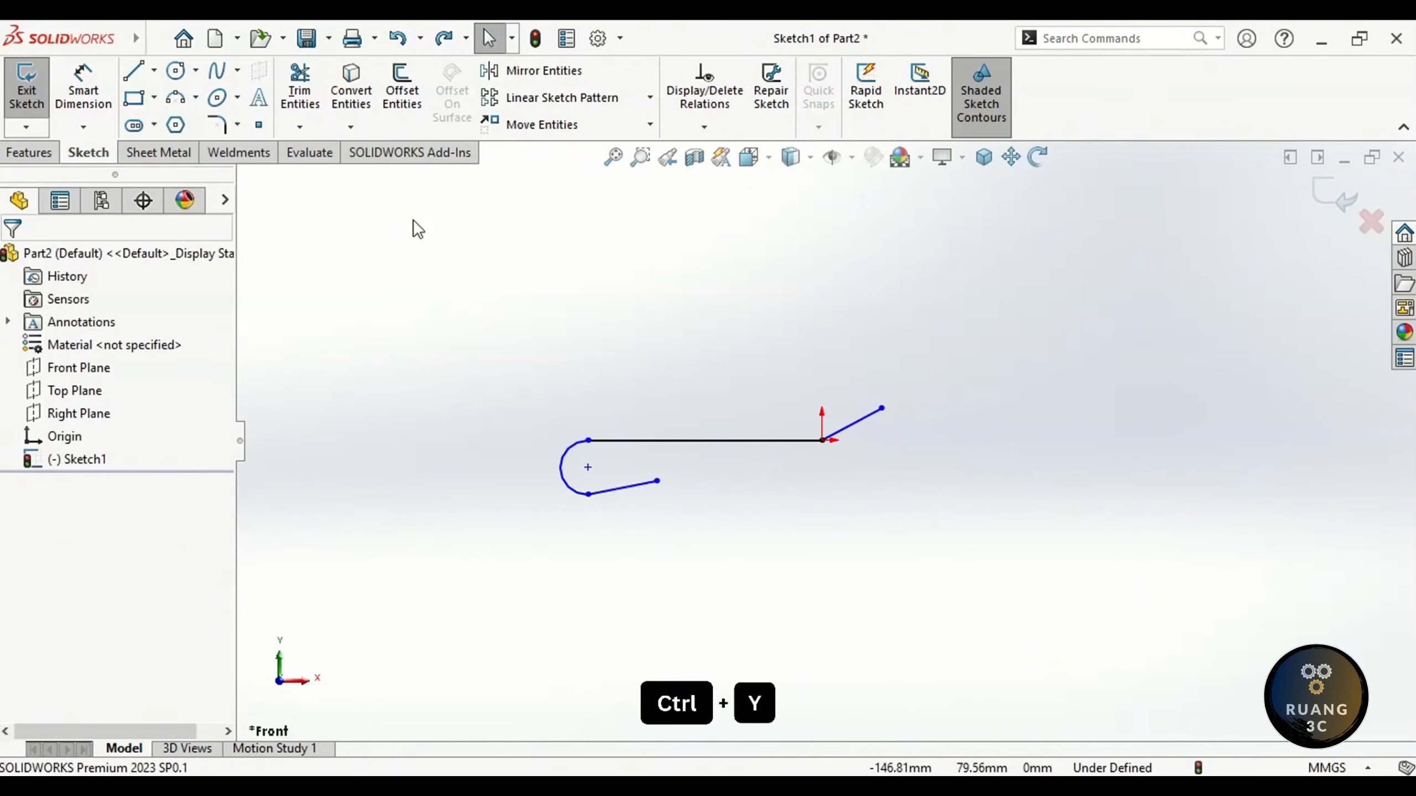
key(ctrl+y)
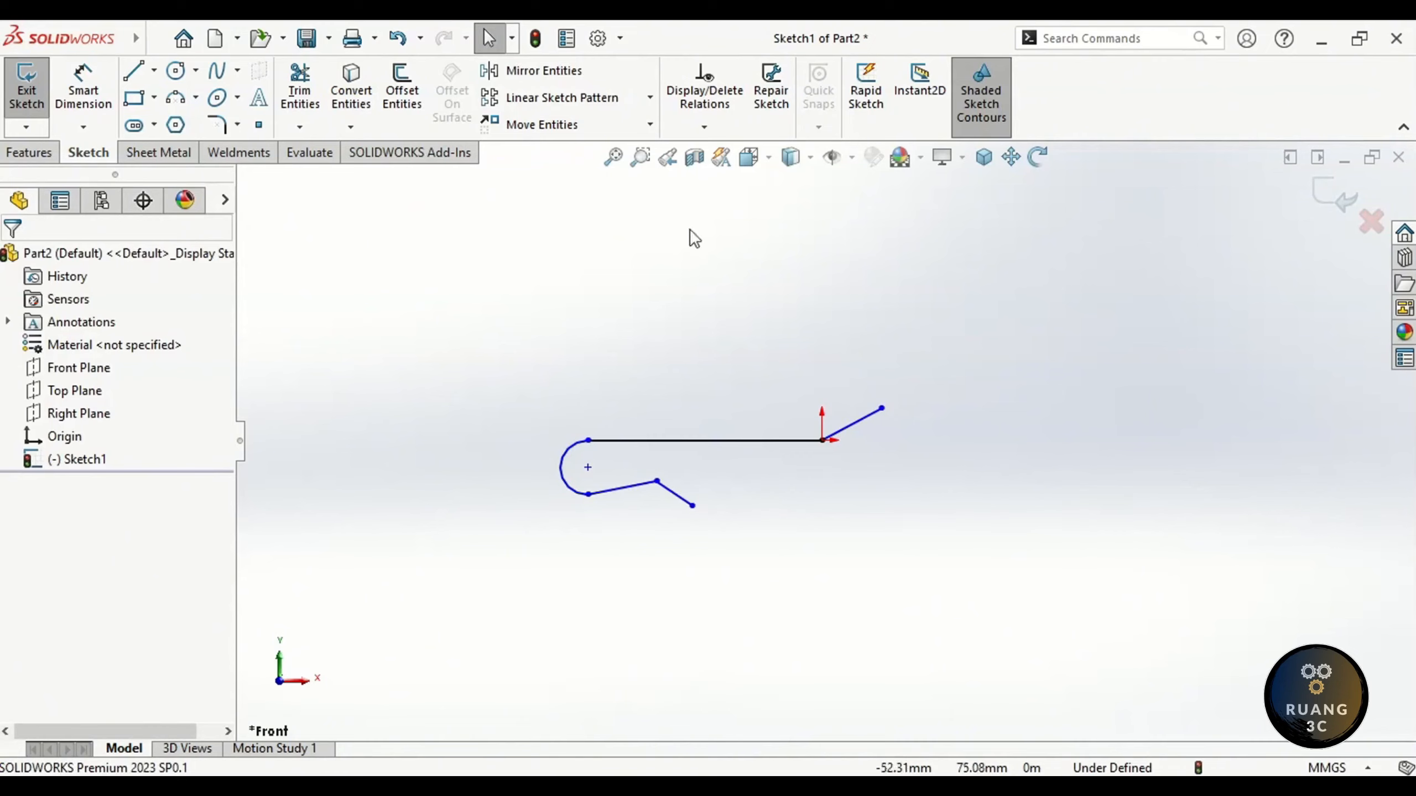
Turn on the display of sketch relations in the graphics area.
click(852, 158)
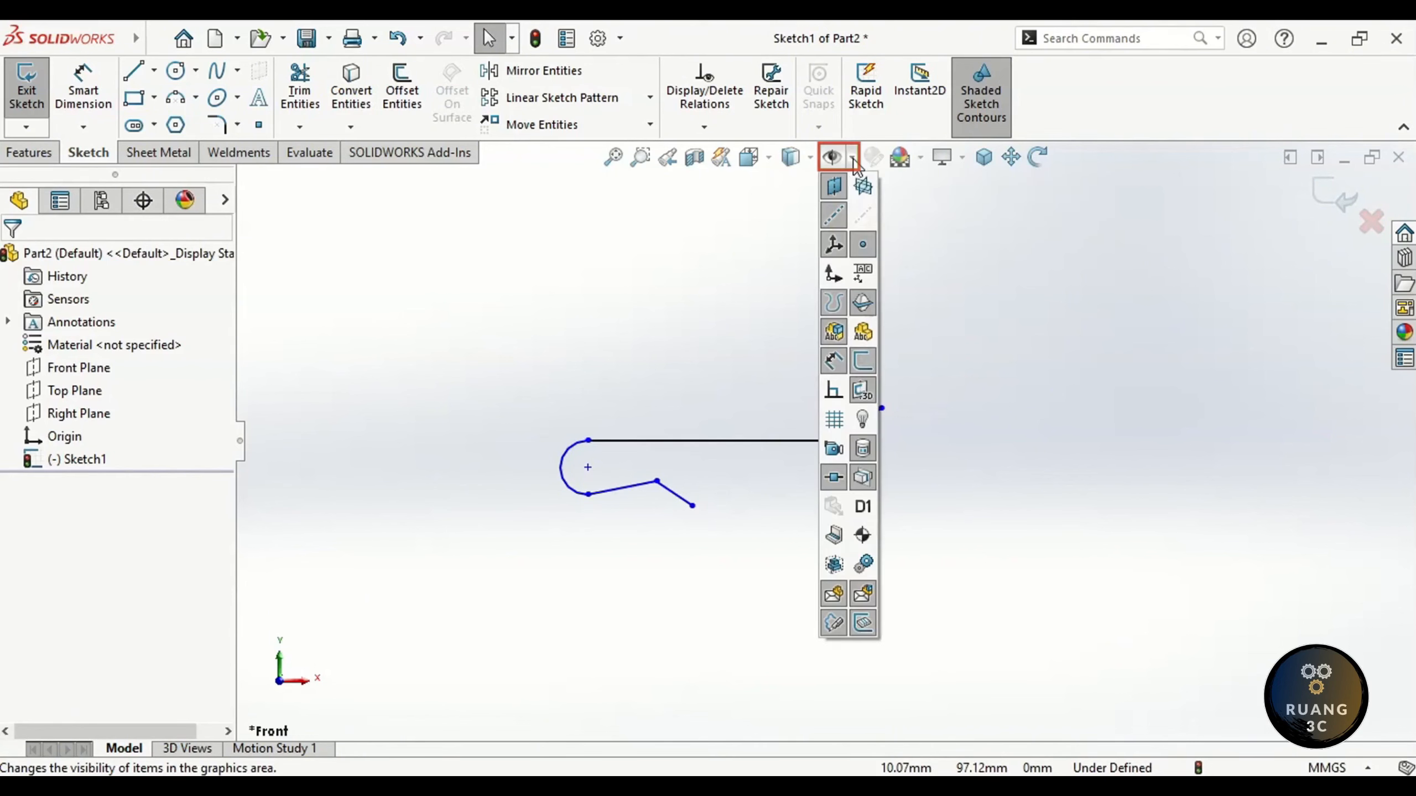
click(837, 392)
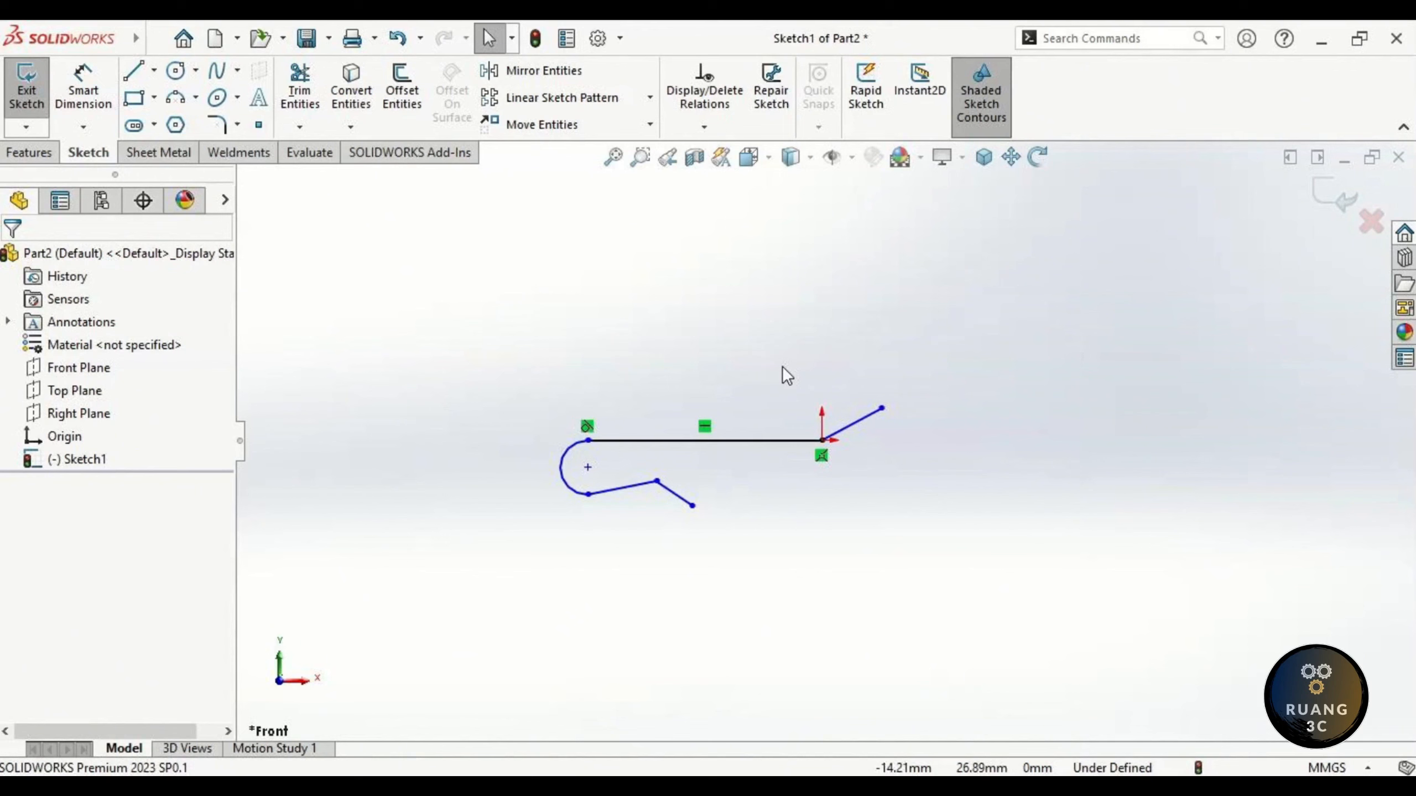
Dimension the horizontal line above the profile and set its length to 120 mm.
mouse_move(782, 366)
right_down()
mouse_move(765, 384)
mouse_move(795, 443)
right_up()
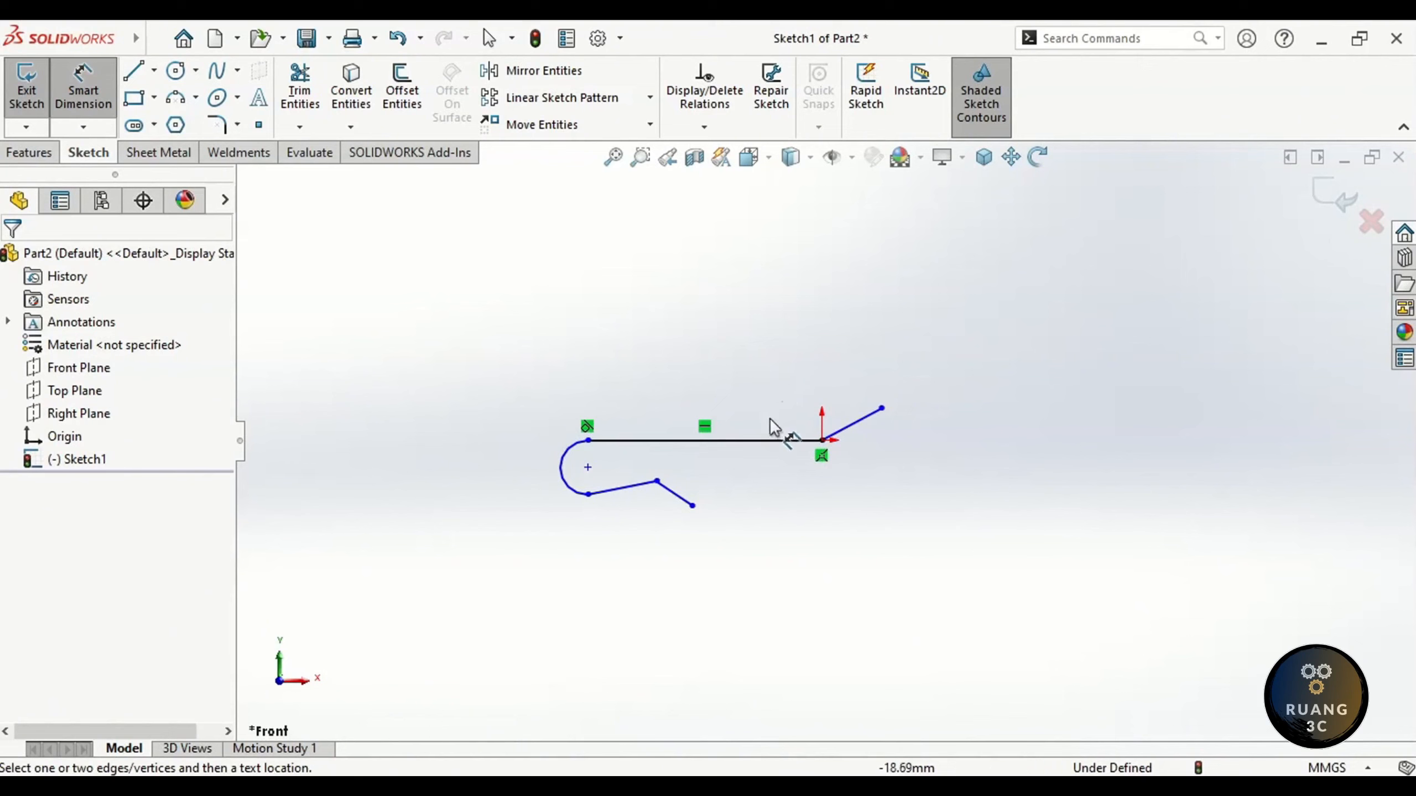
click(766, 441)
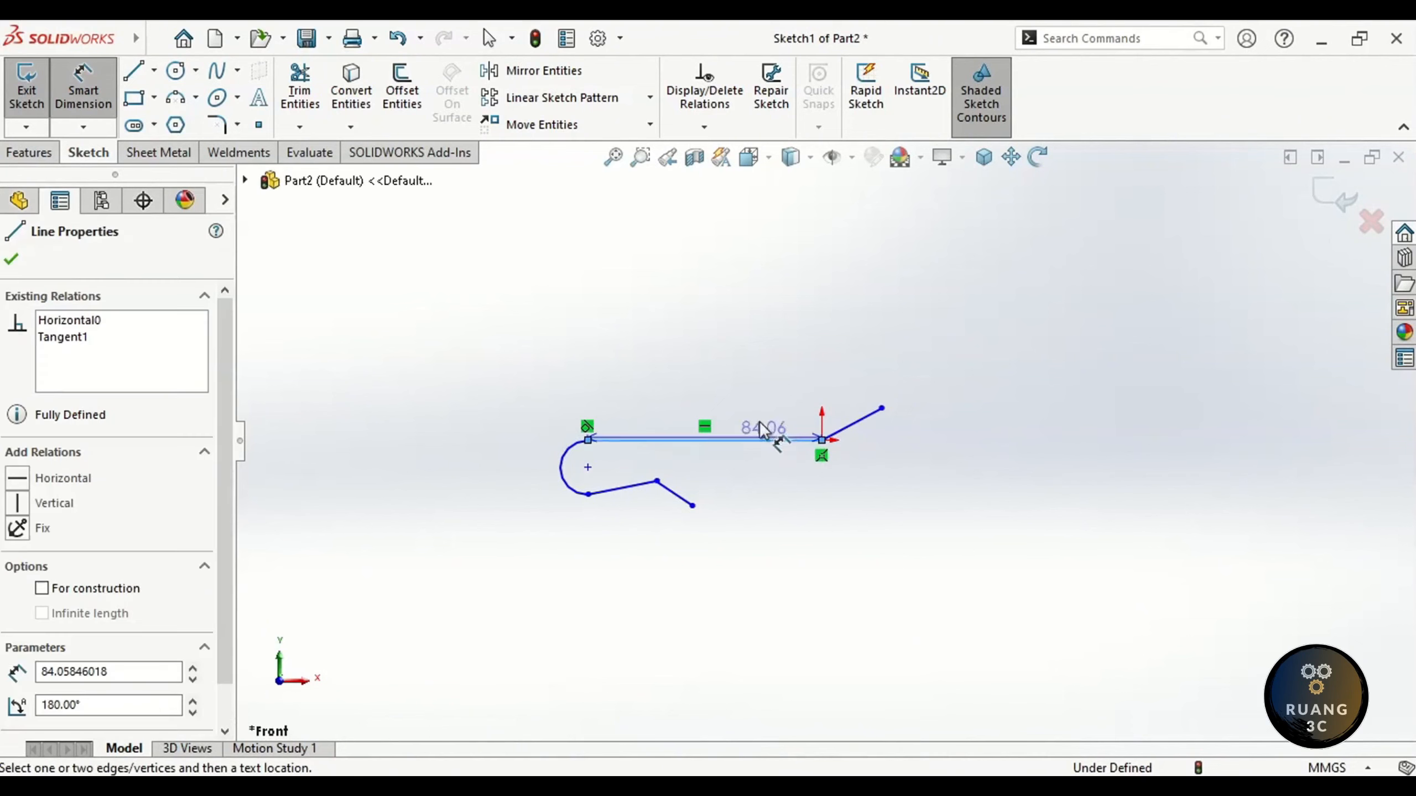
click(712, 354)
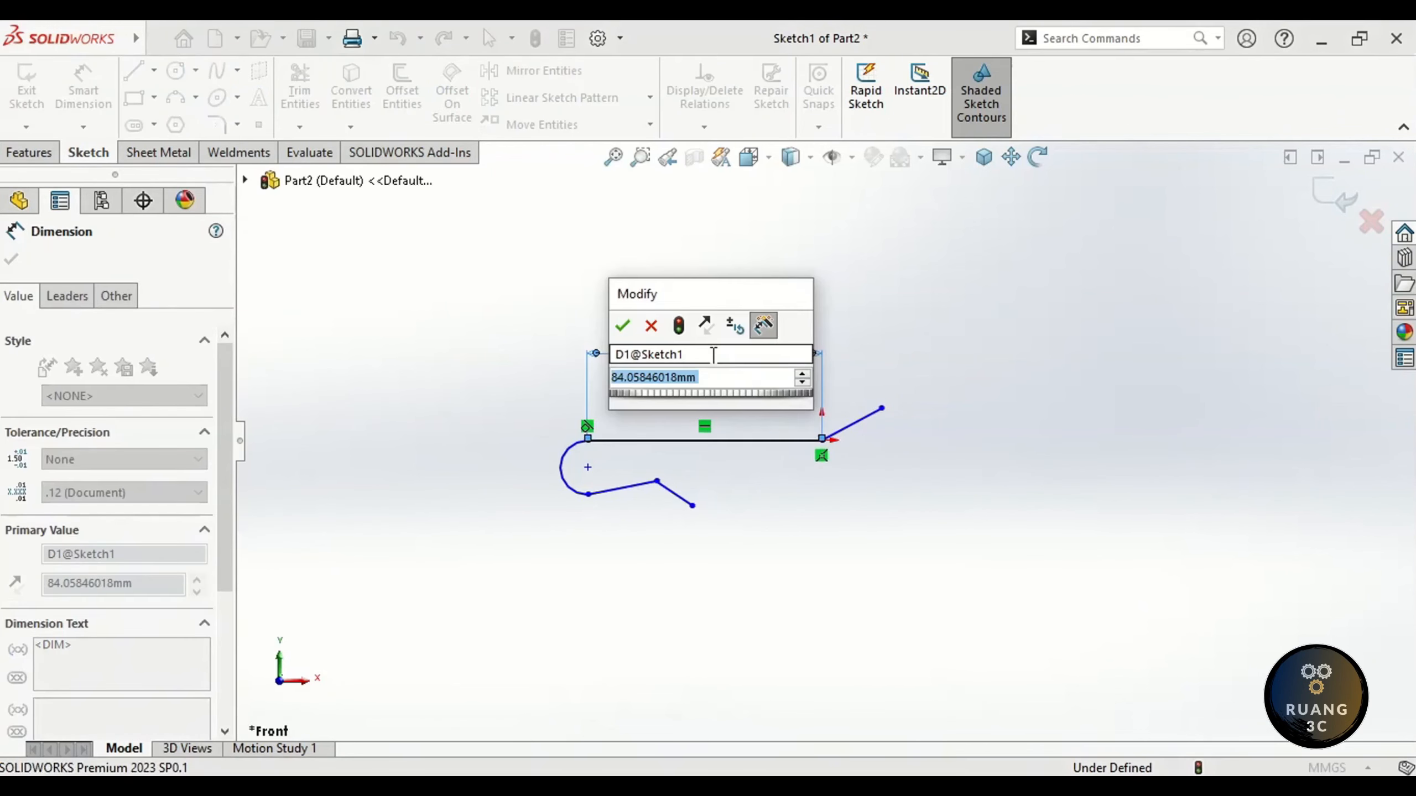
text(120)
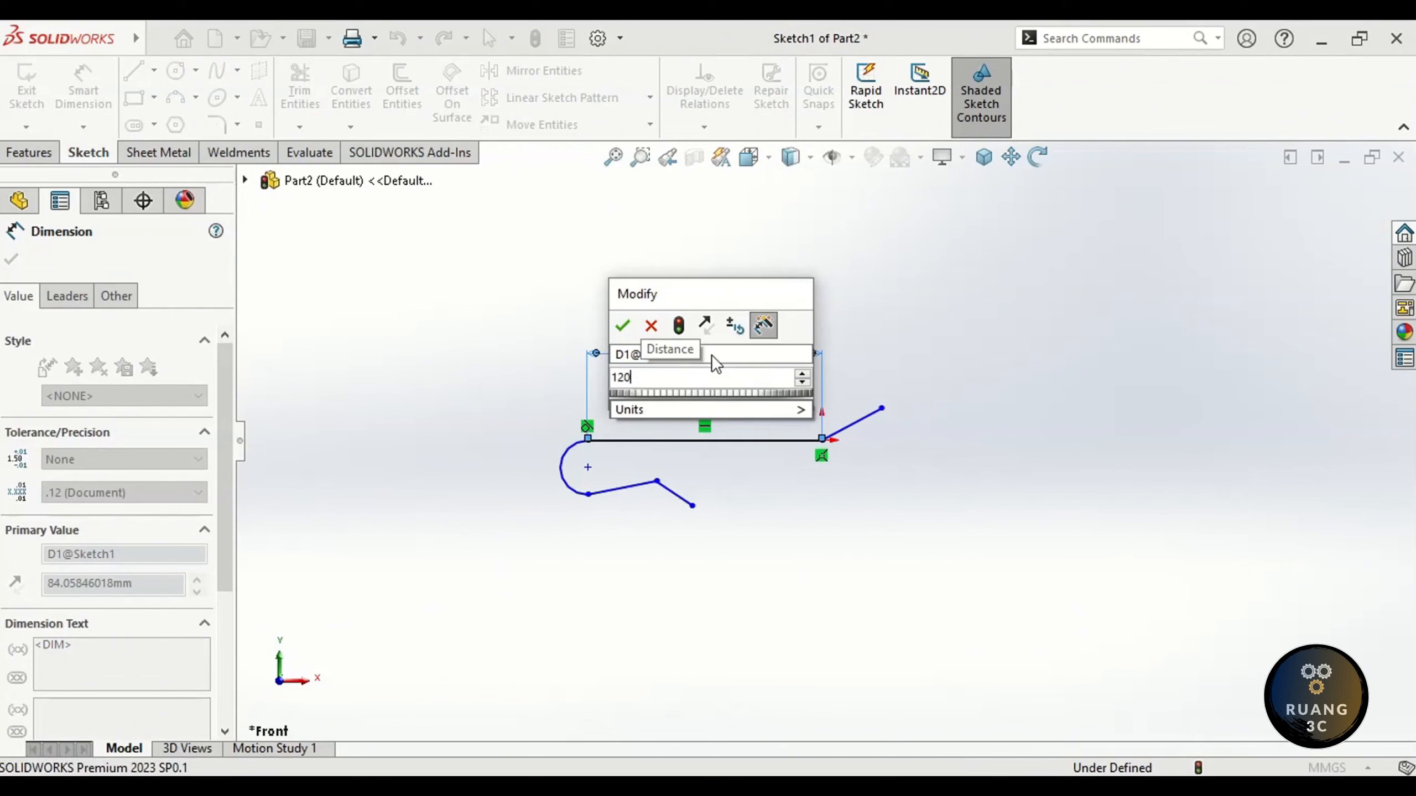
key(Return)
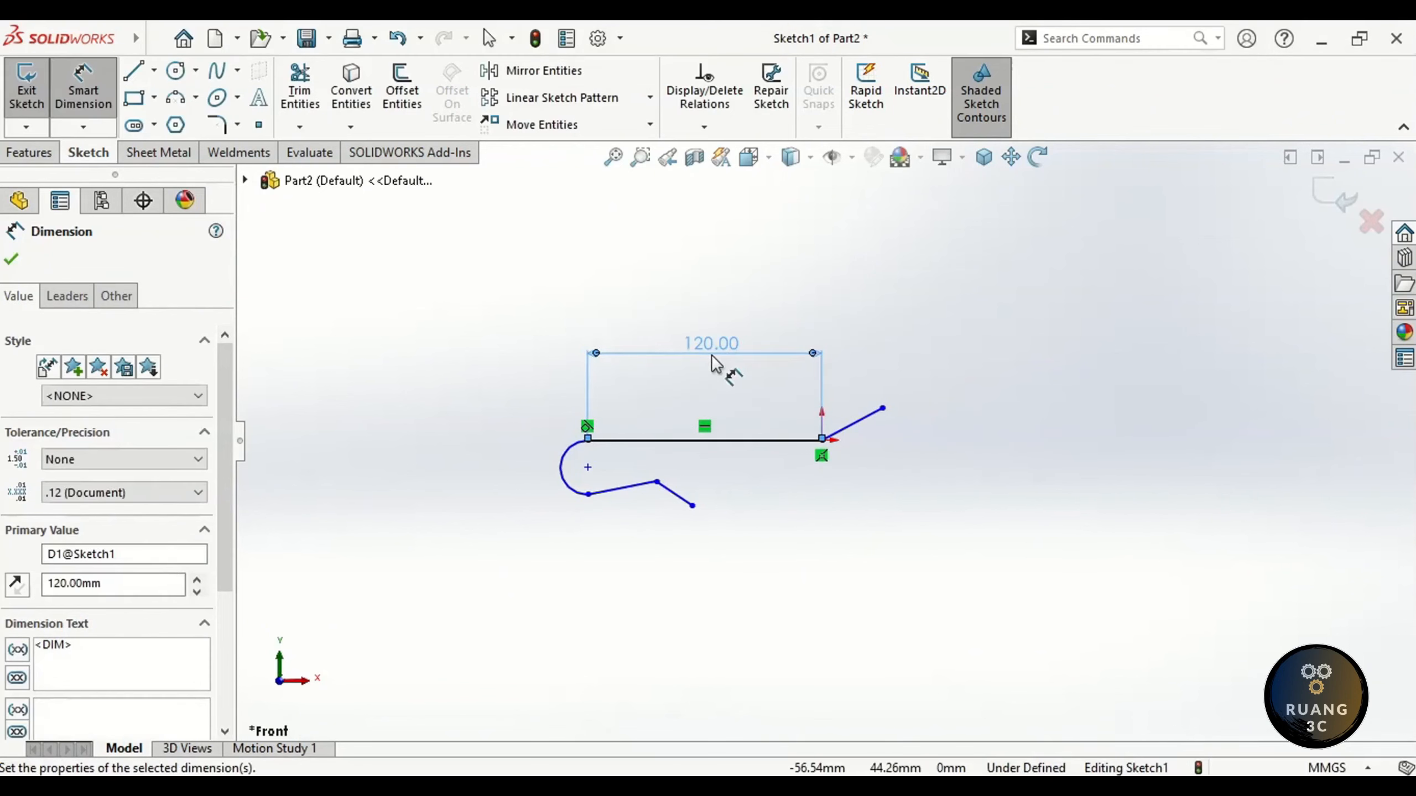
click(717, 374)
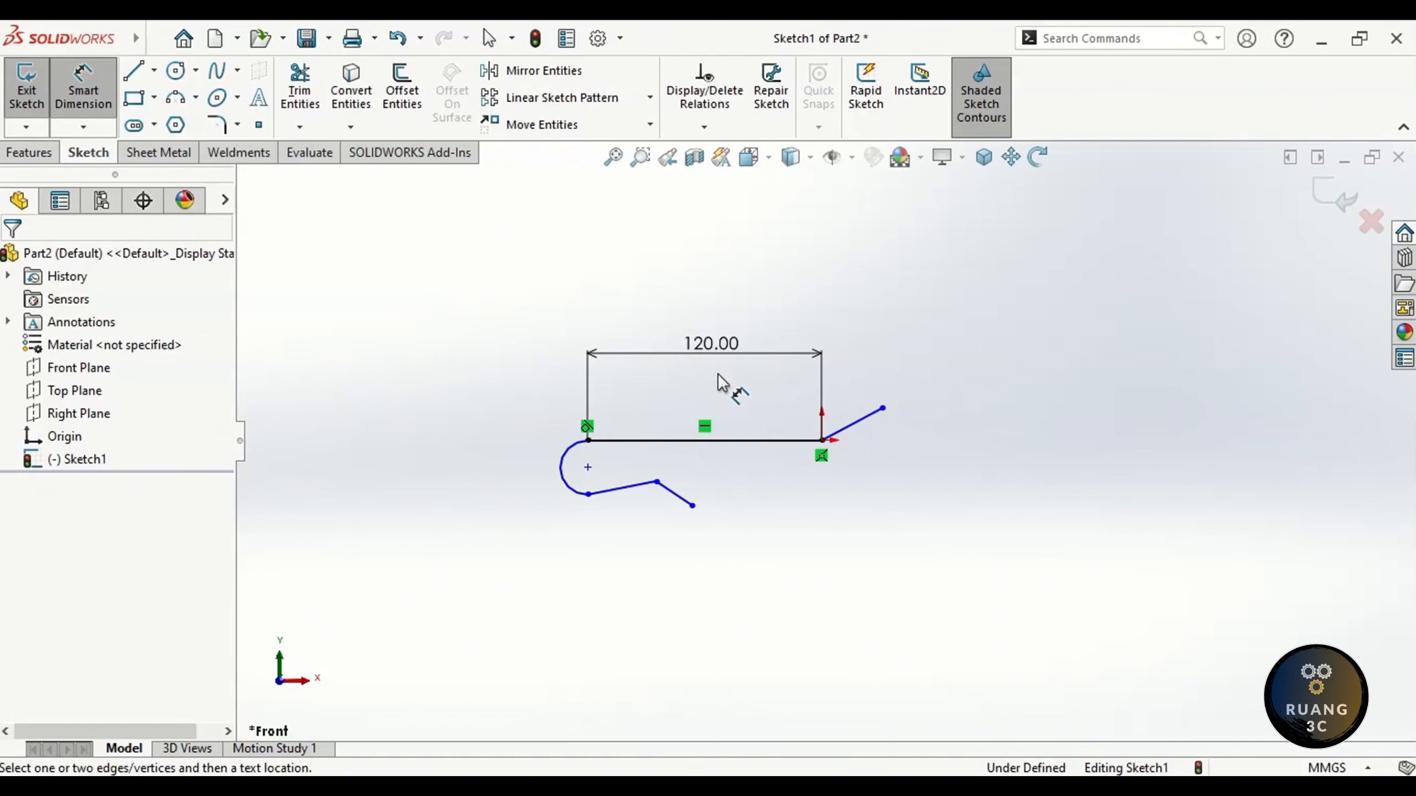
Change the horizontal line's length dimension to 150 mm and delete that dimension.
double_click(708, 348)
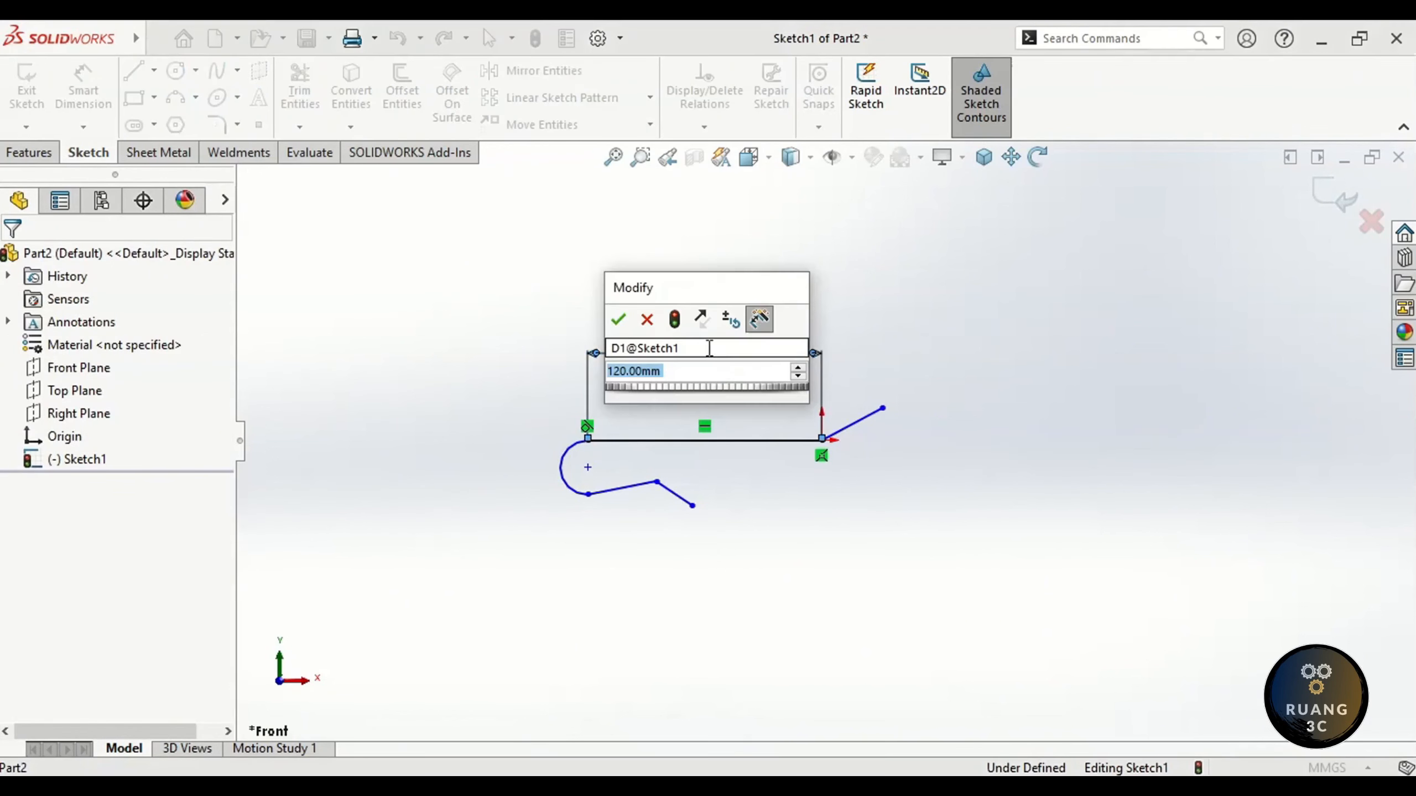
key(Return)
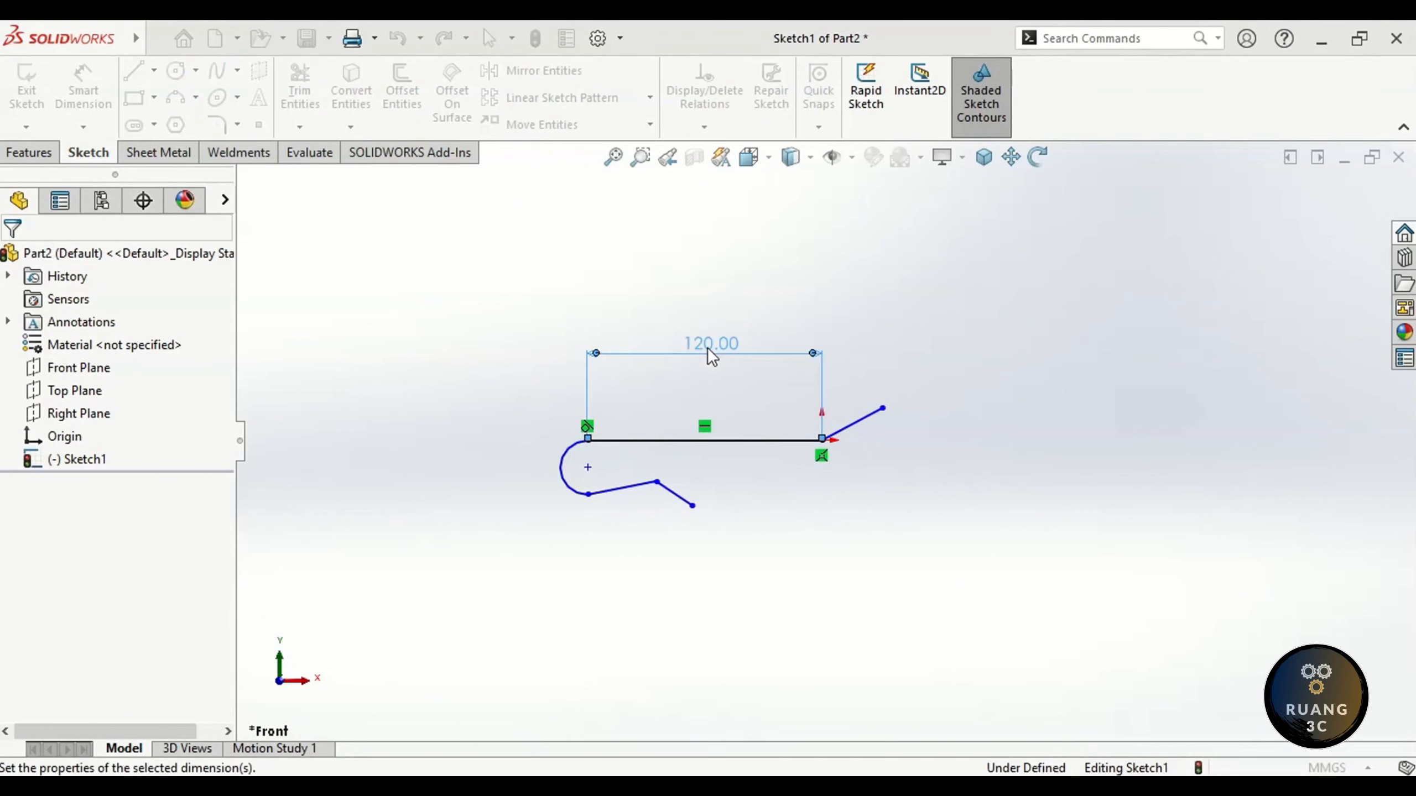
click(715, 365)
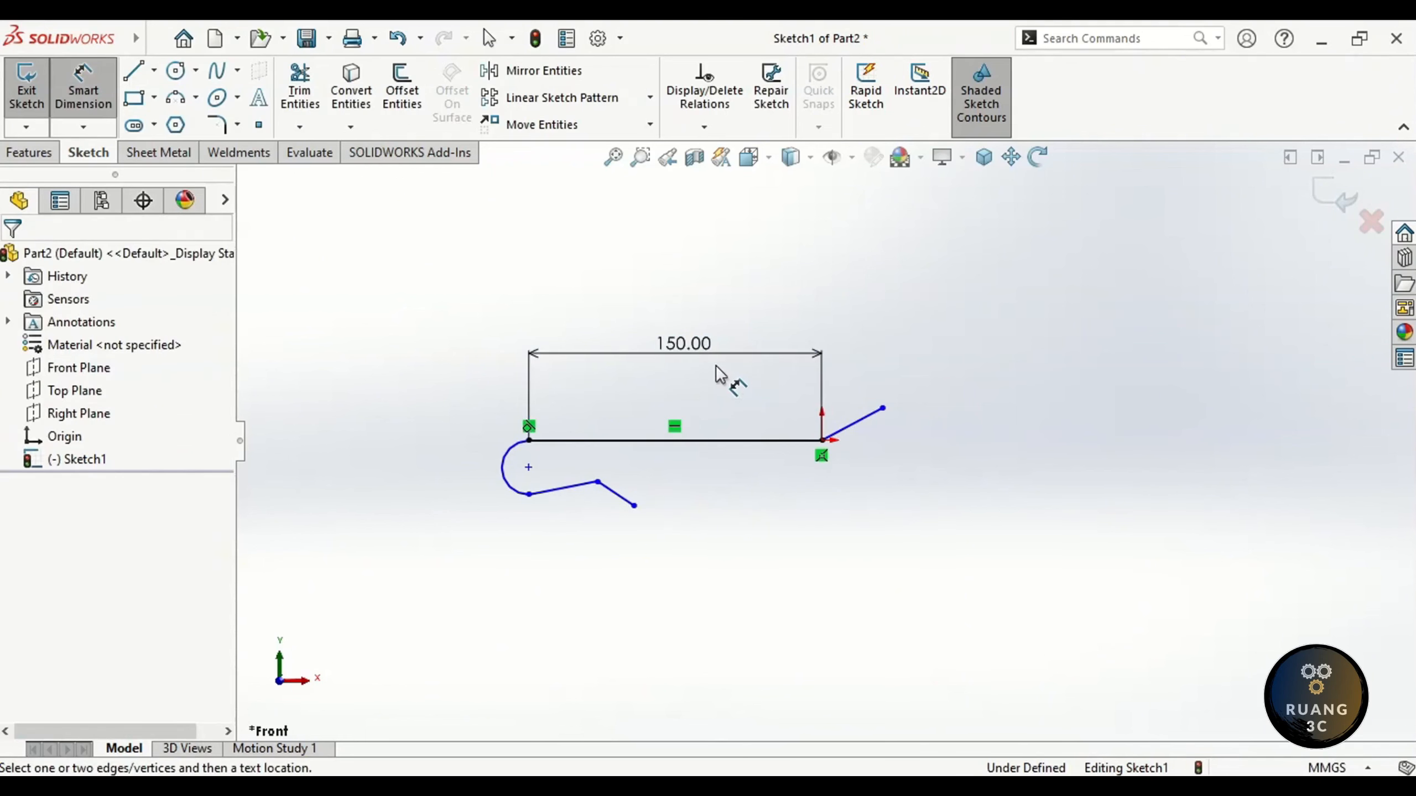
click(691, 347)
key(Delete)
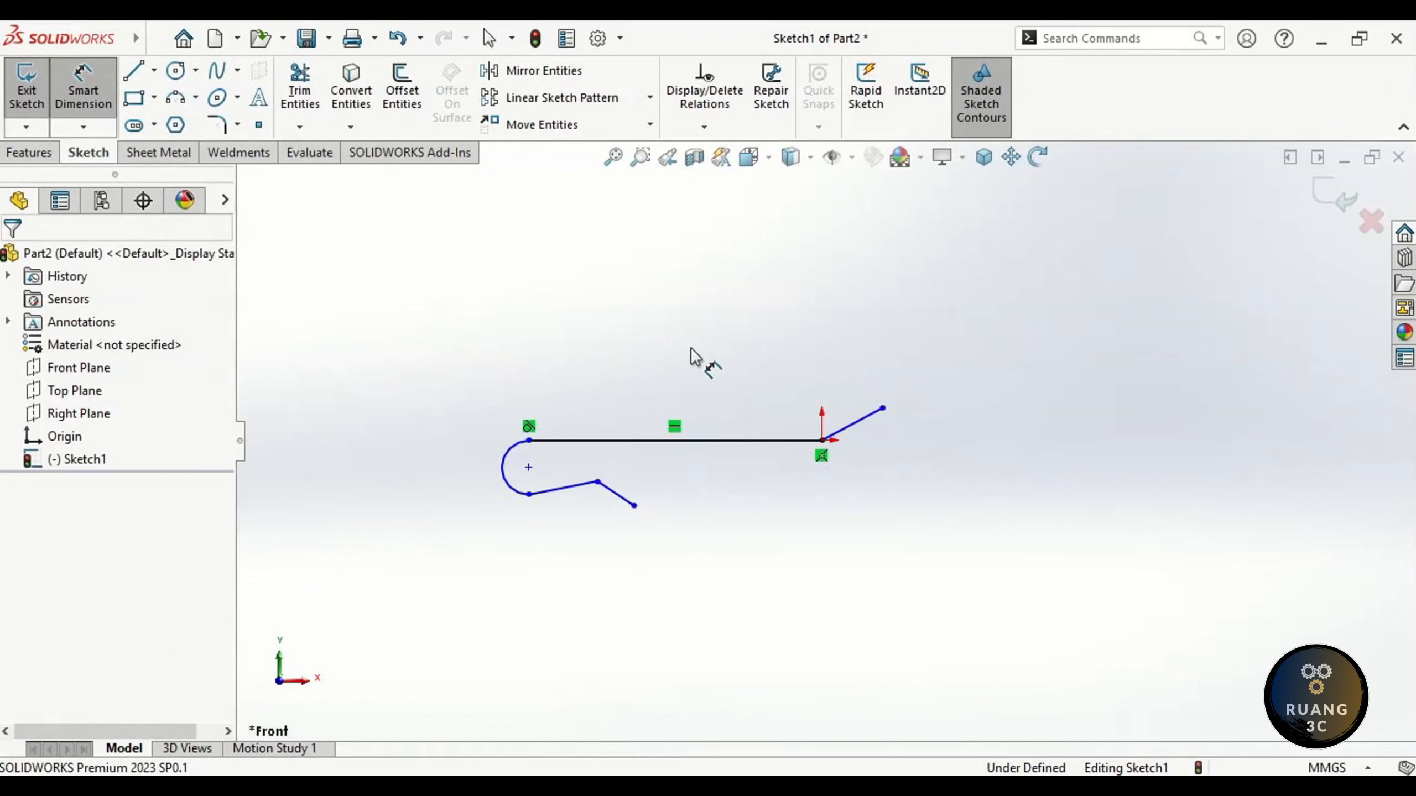
Dimension the horizontal distance from the origin to the arc's outer edge as 150 mm and delete that dimension.
click(823, 440)
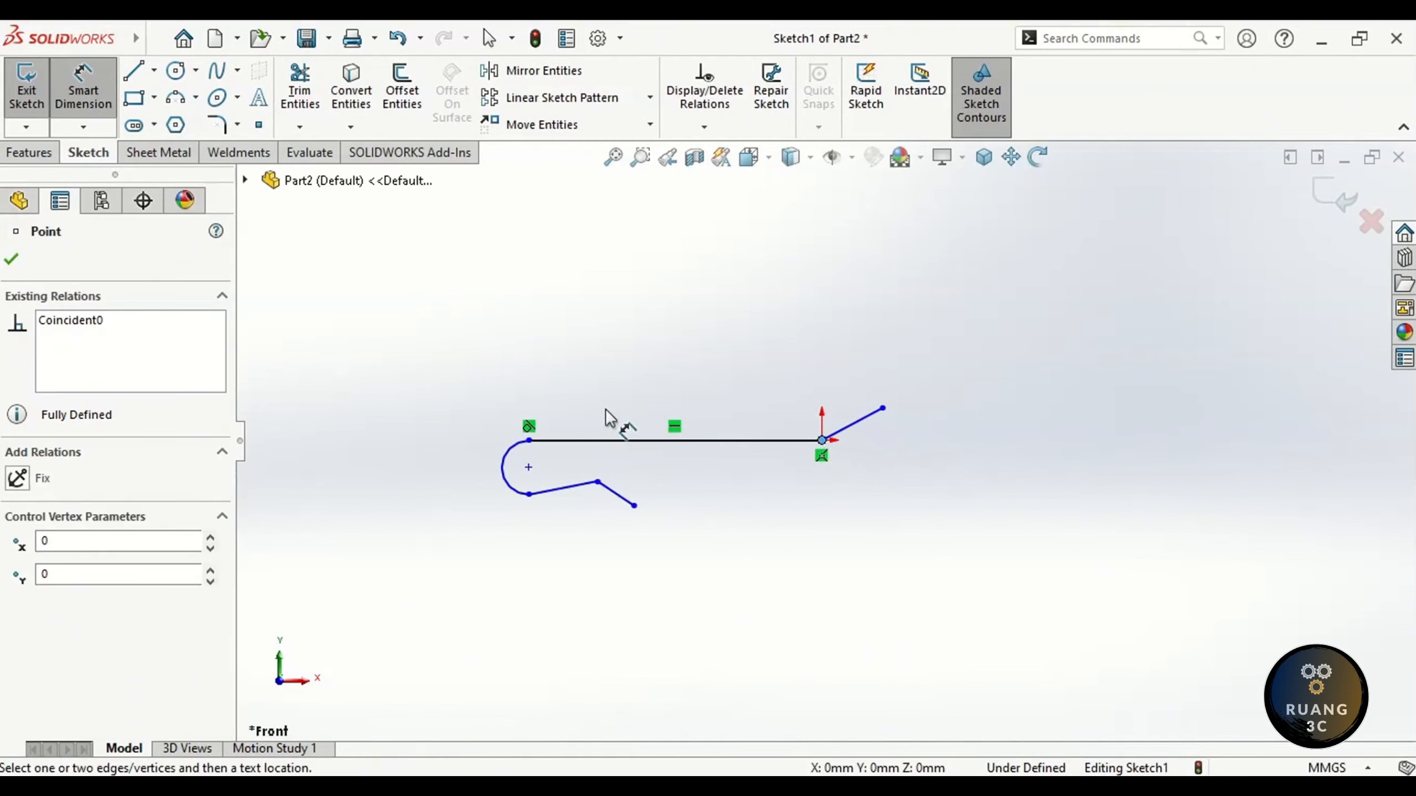
click(501, 467)
click(503, 473)
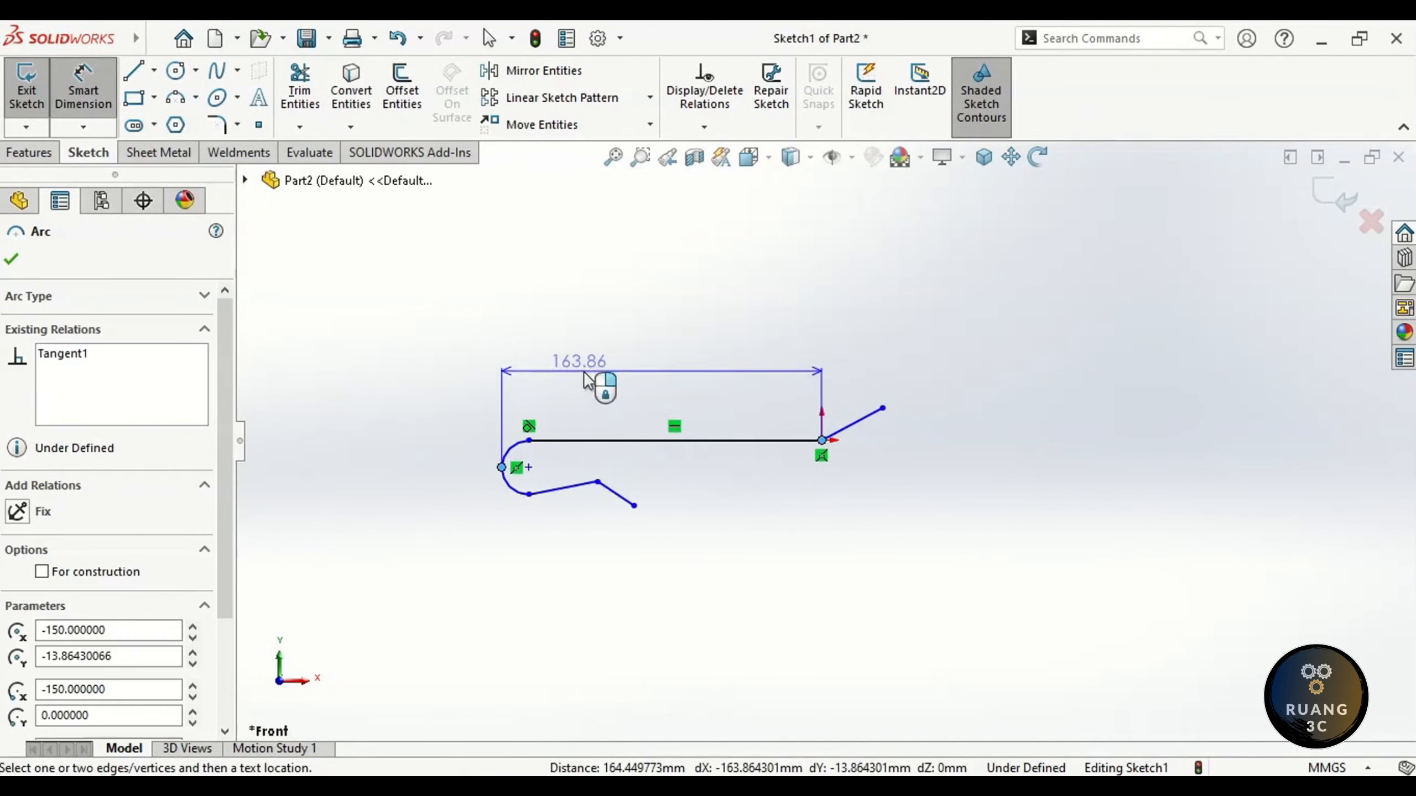
click(640, 353)
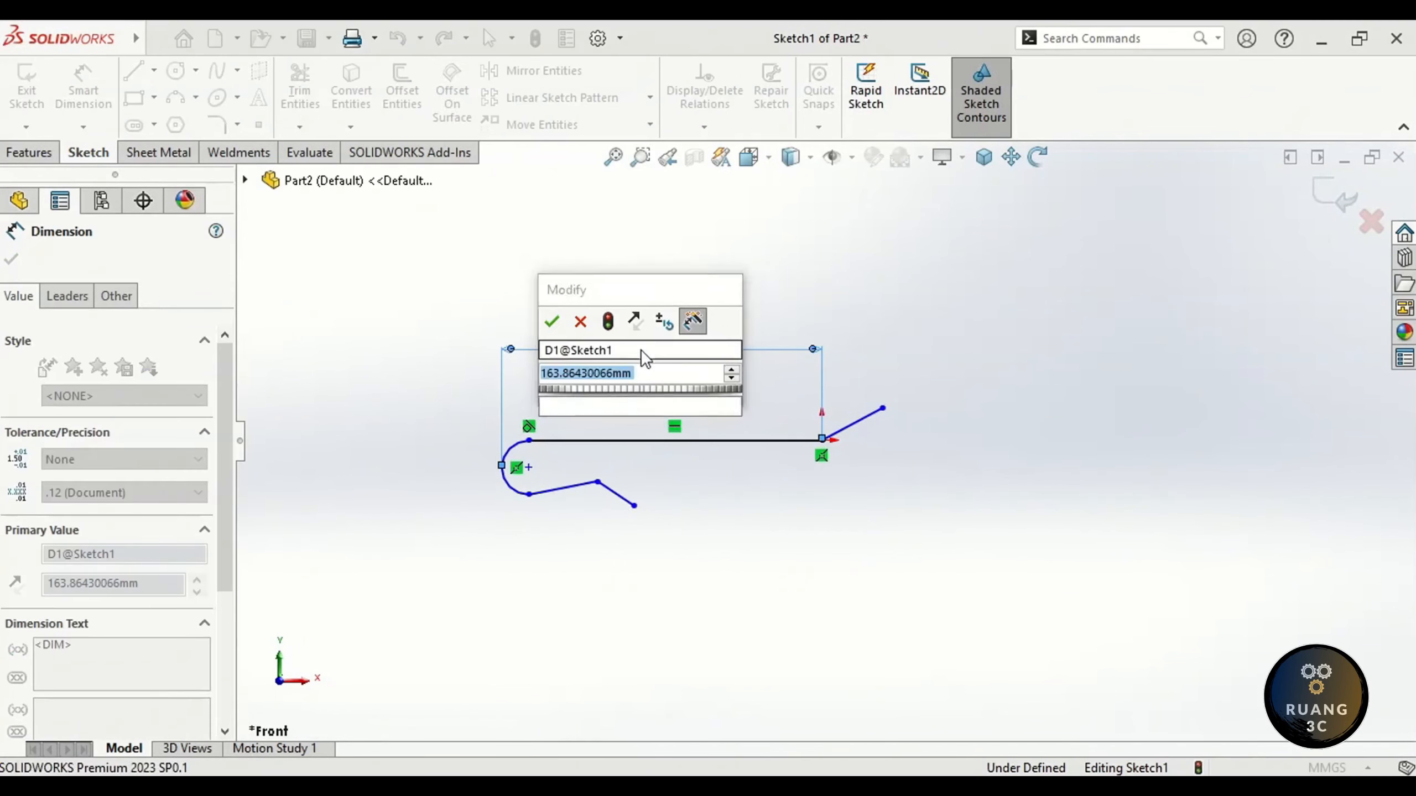
text(150)
key(Return)
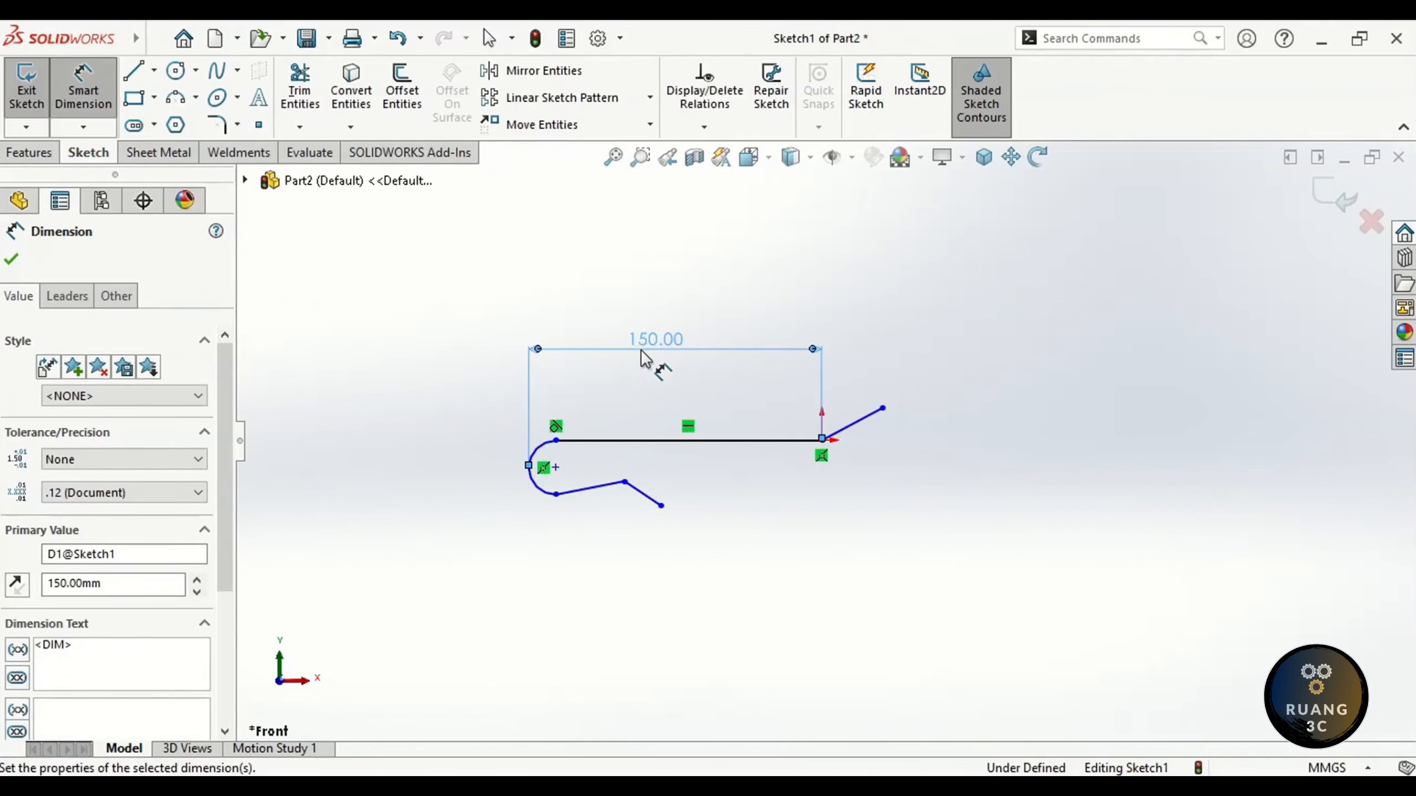
key(Escape)
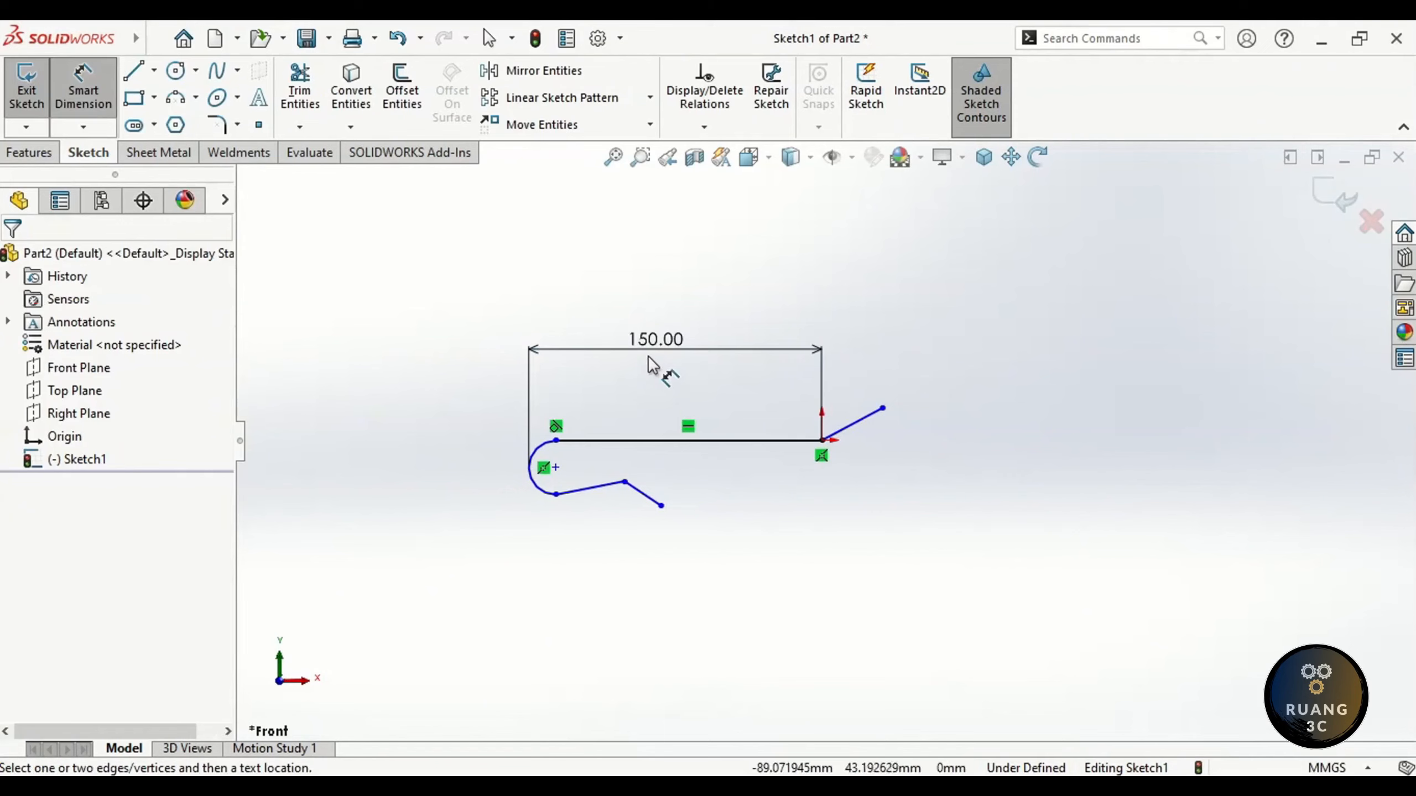
key(Delete)
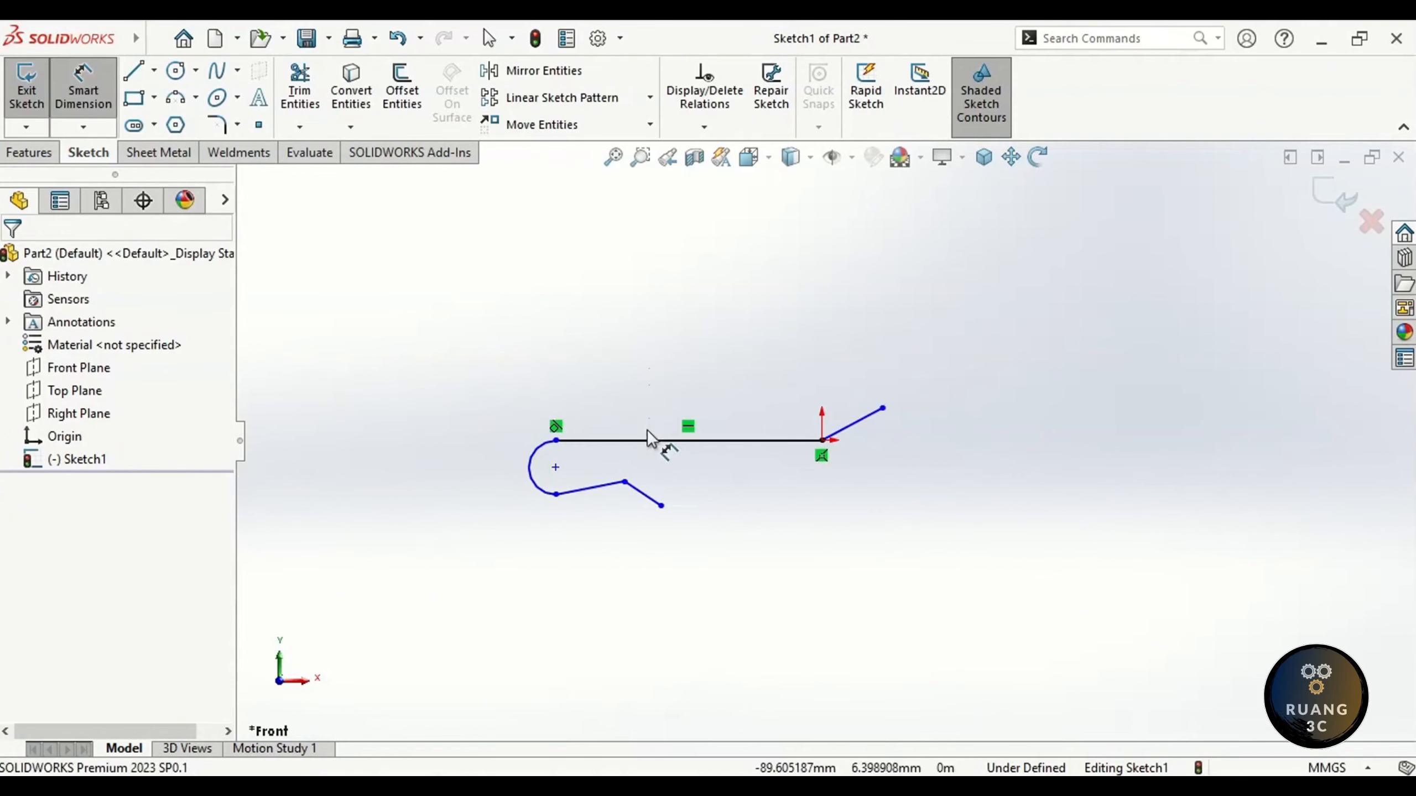
Dimension the long horizontal line's length as 100 mm, placing the dimension above the profile.
click(646, 438)
click(668, 368)
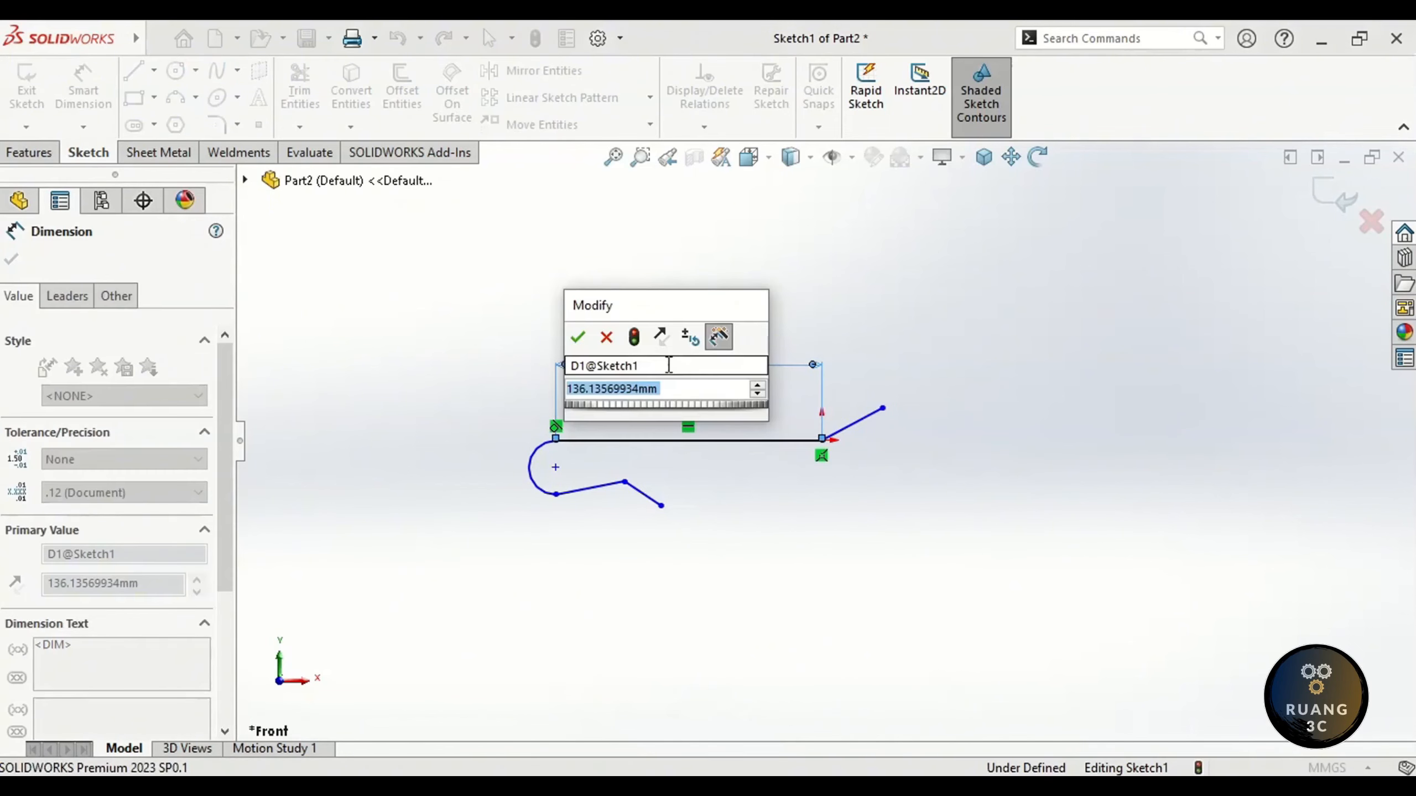
text(100)
key(Return)
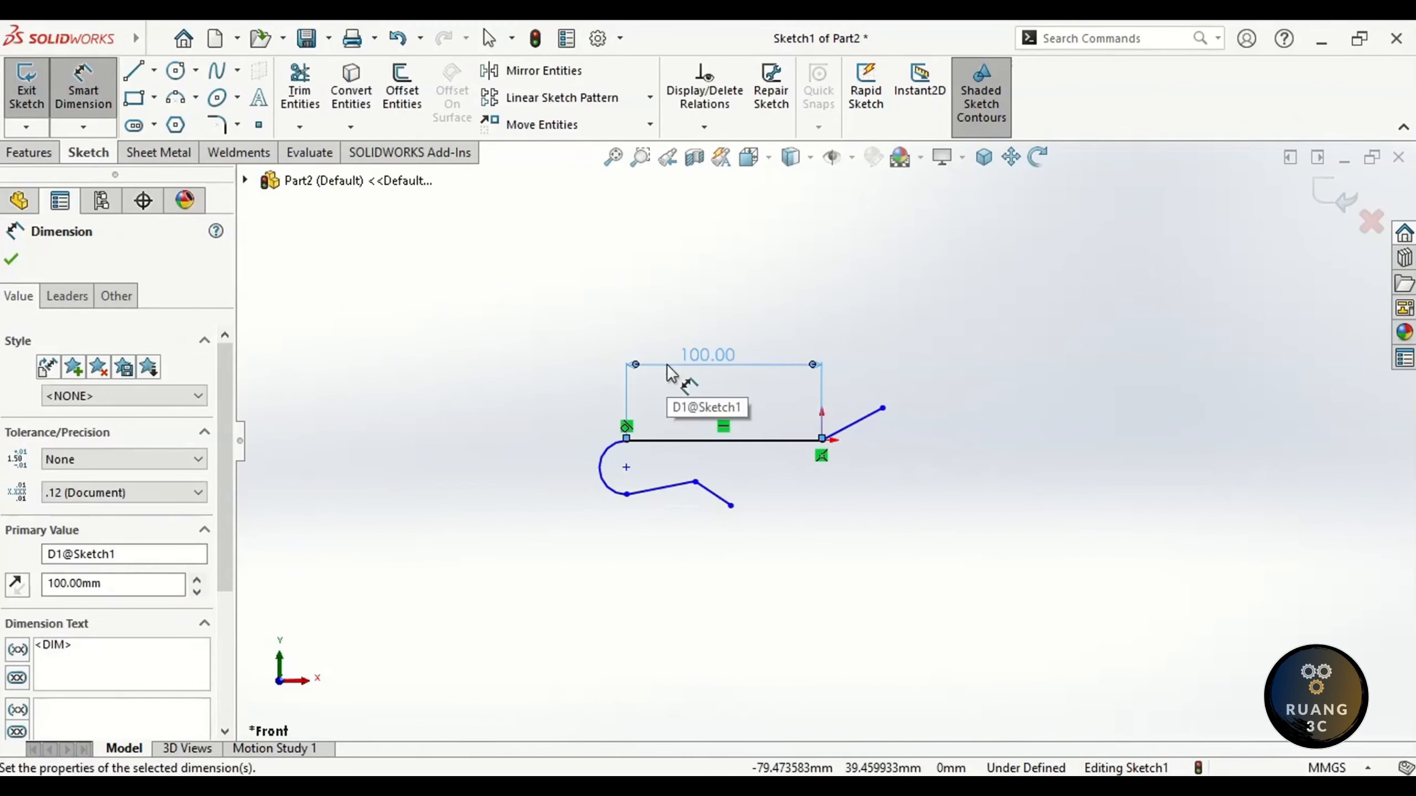
click(718, 307)
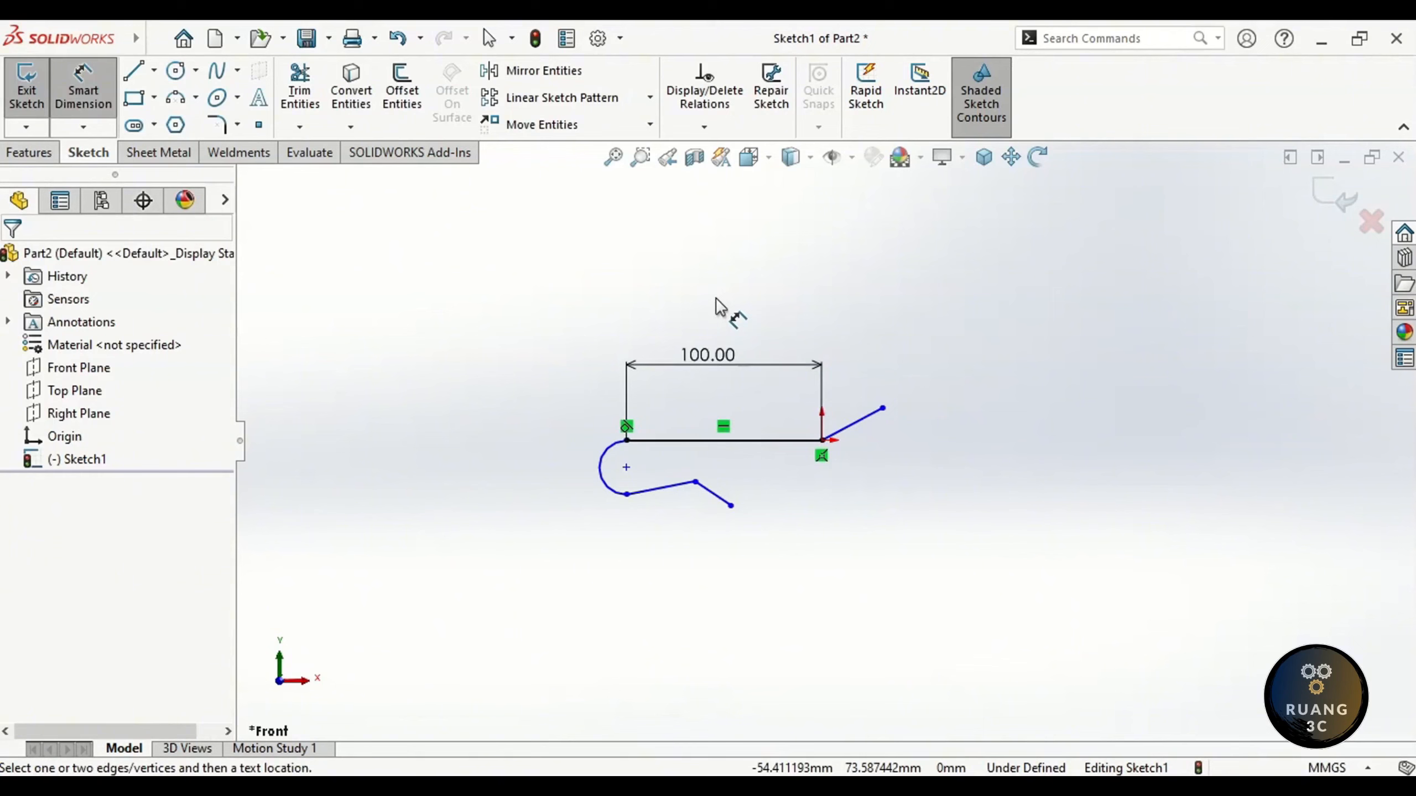
Dimension the vertical rise of the slanted line starting at the origin as 10 mm.
click(858, 421)
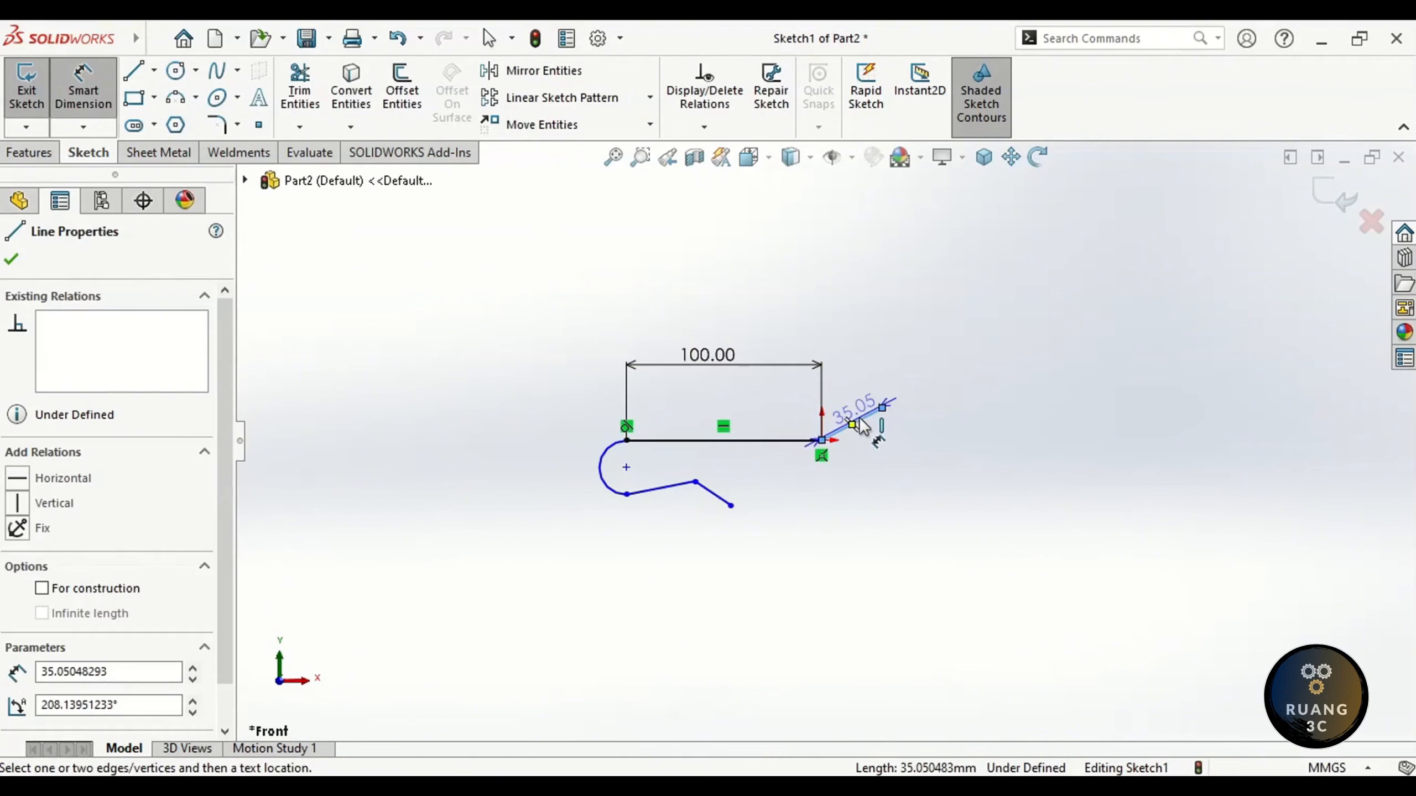
right_click(854, 397)
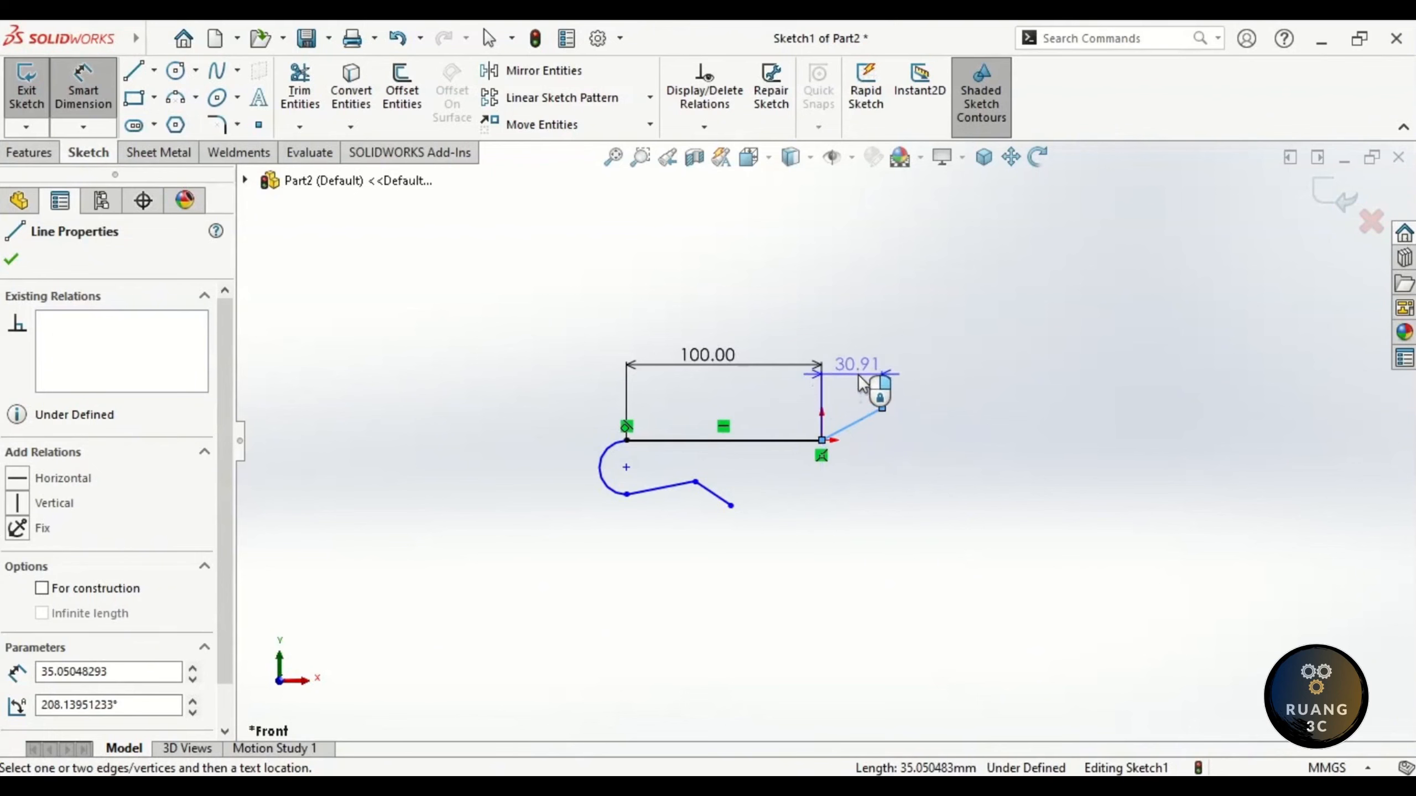
right_click(861, 388)
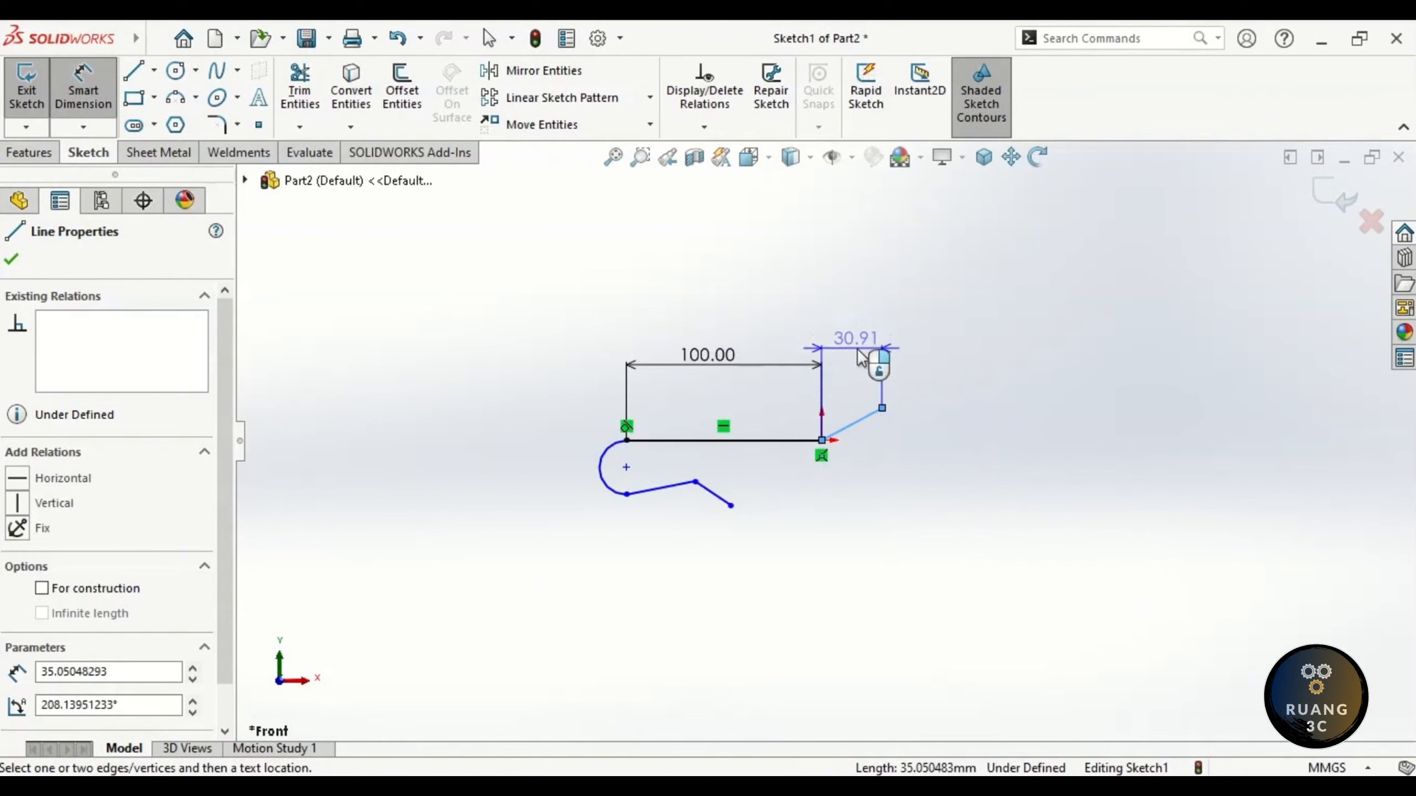
click(848, 356)
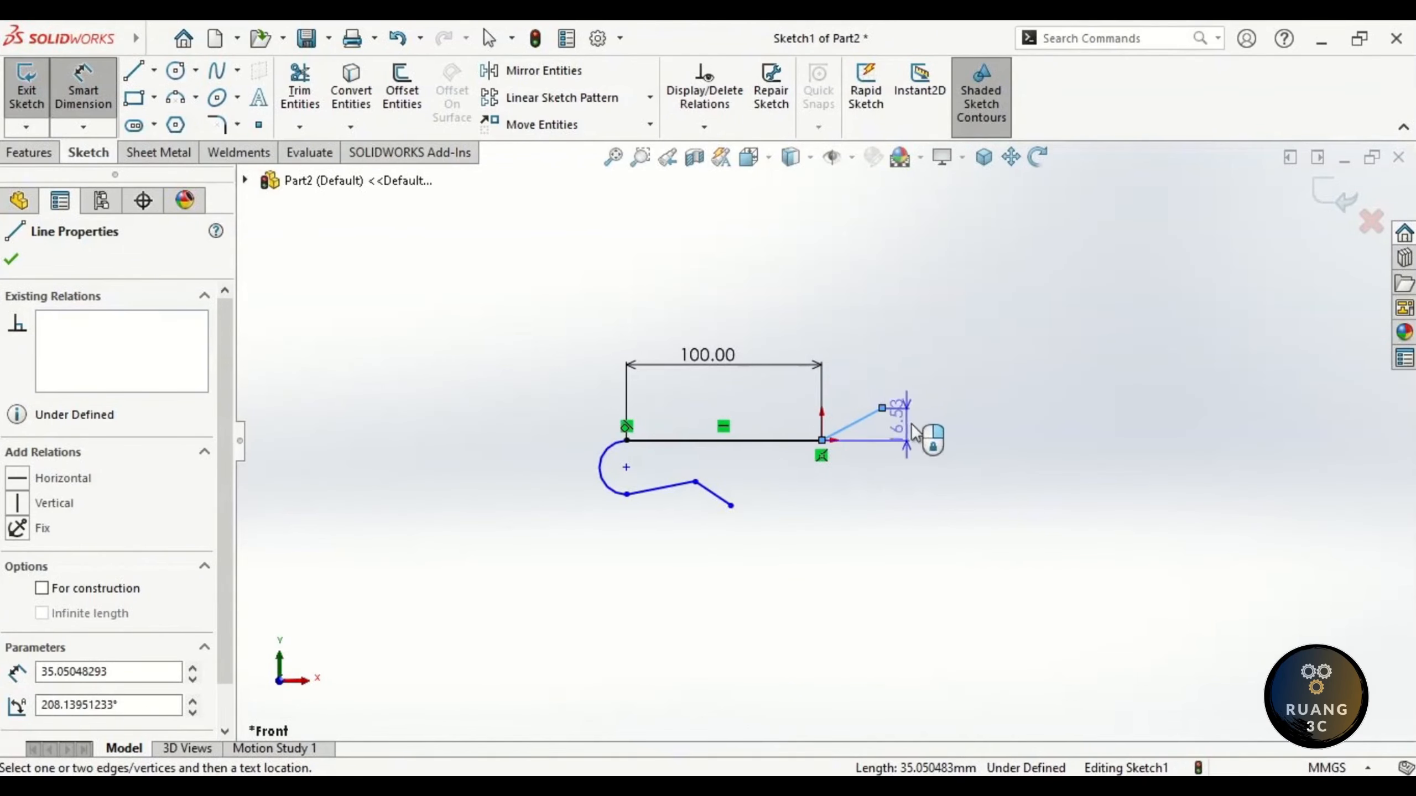
click(946, 432)
text(10)
key(Return)
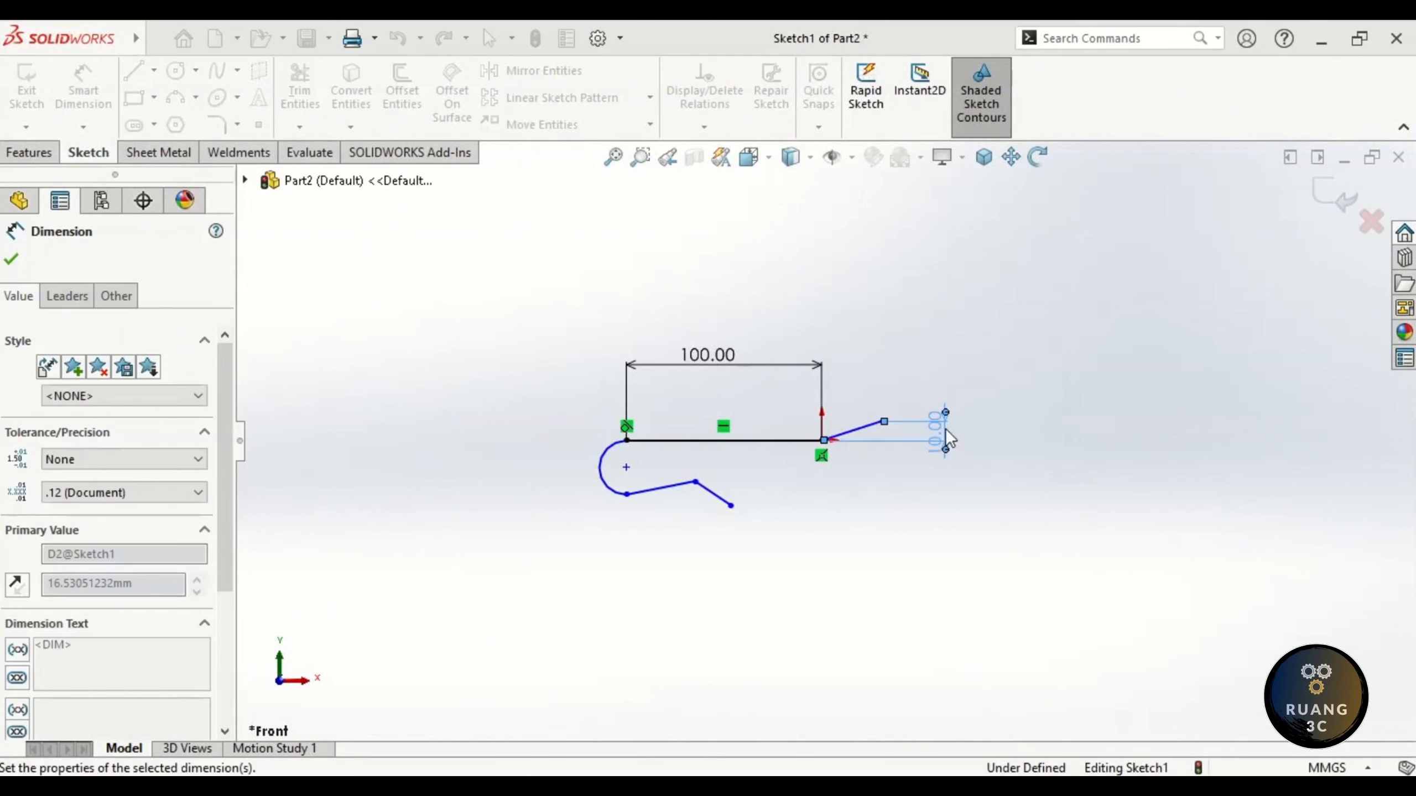
Dimension the horizontal extent of the slanted line starting at the origin as 20 mm.
click(870, 431)
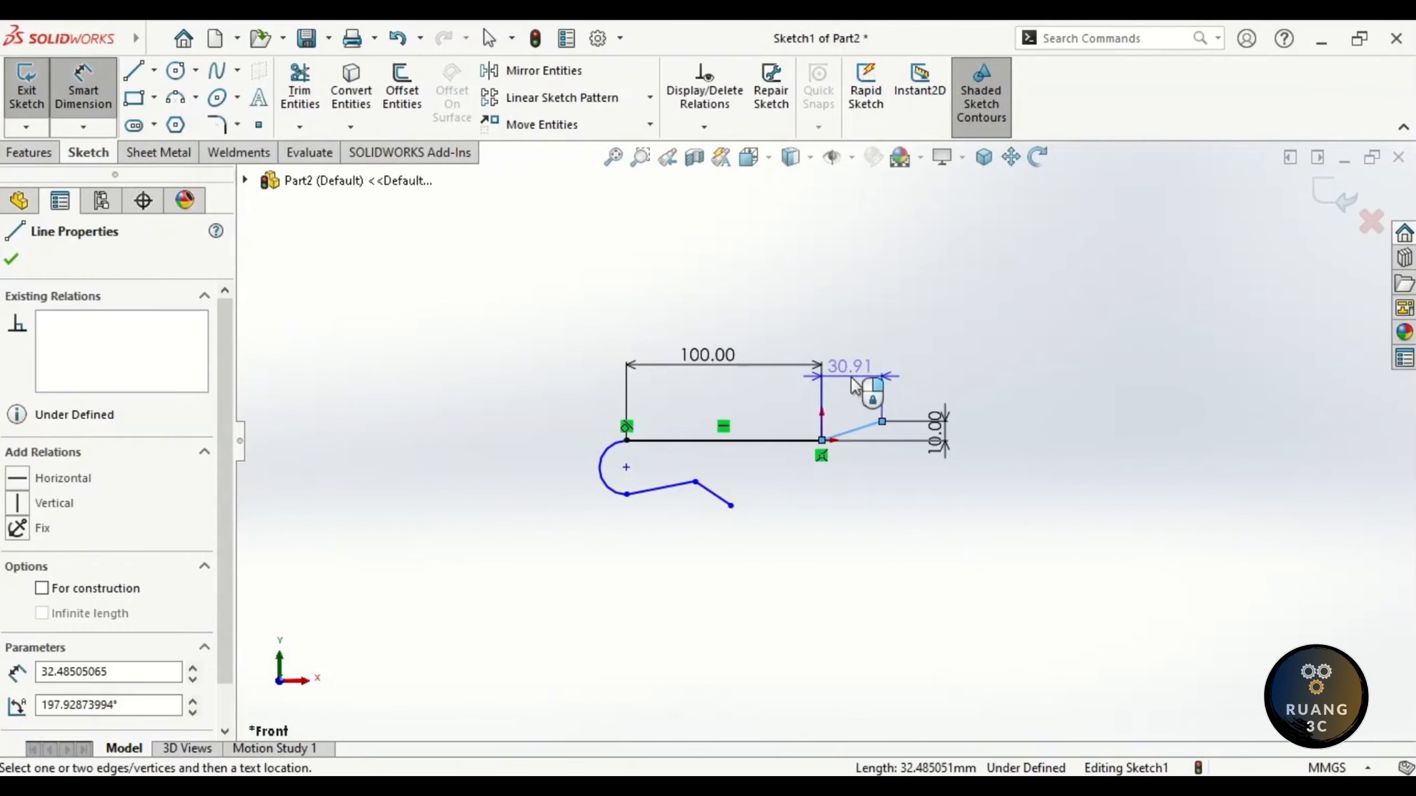
click(850, 377)
text(20)
key(Return)
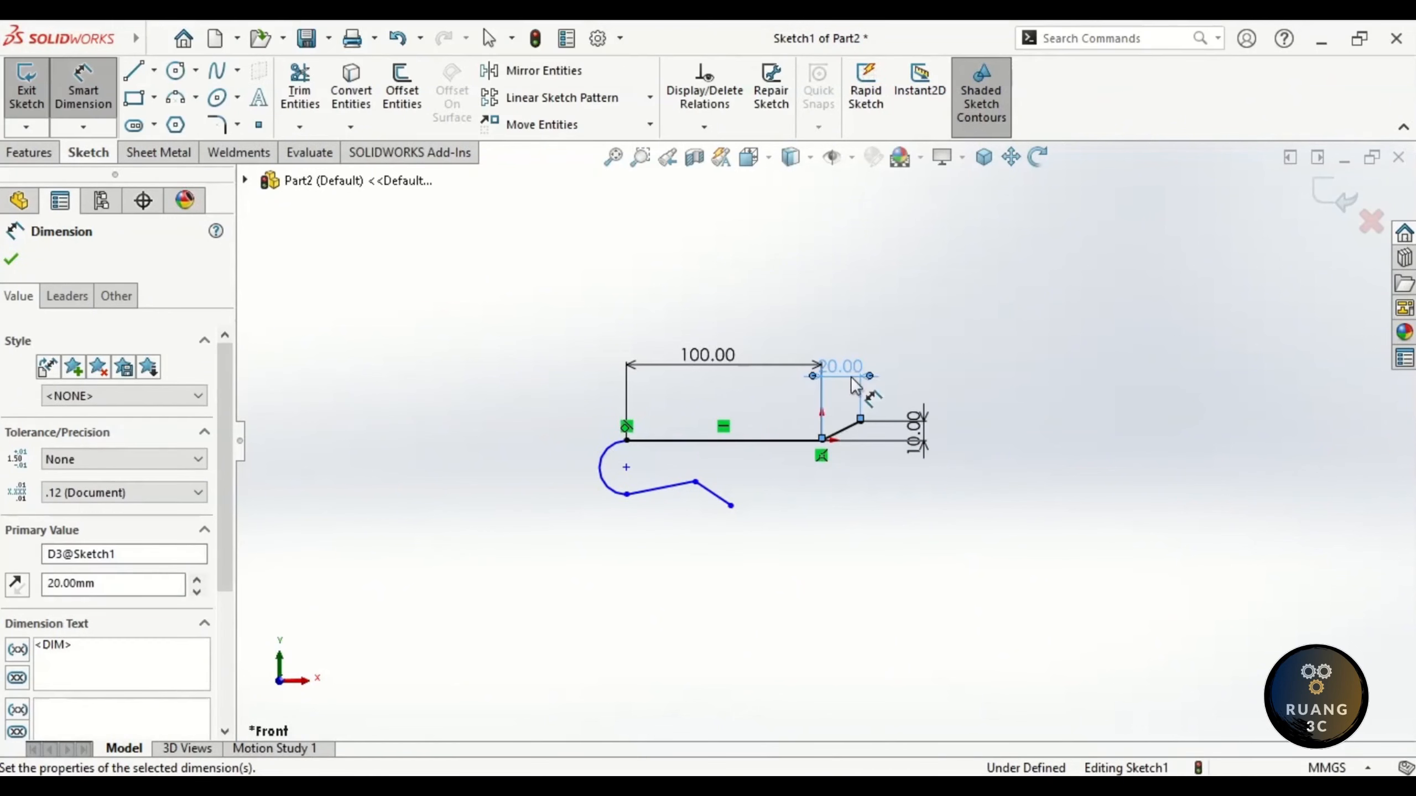
click(765, 392)
Dimension the arc at the end of the long horizontal line with a 5 mm radius.
scroll(766, 391, down, 4)
scroll(765, 391, down, 1)
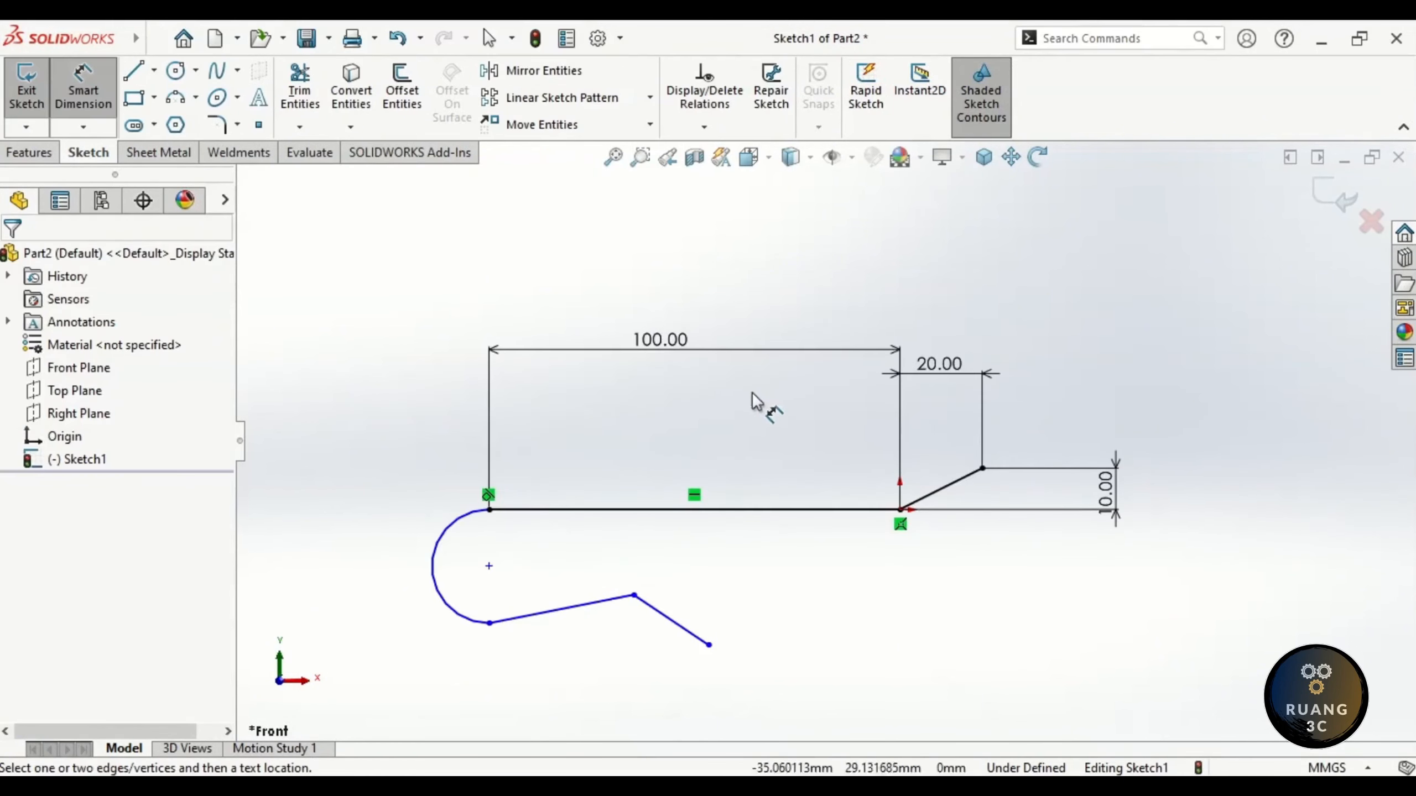
click(452, 524)
click(388, 487)
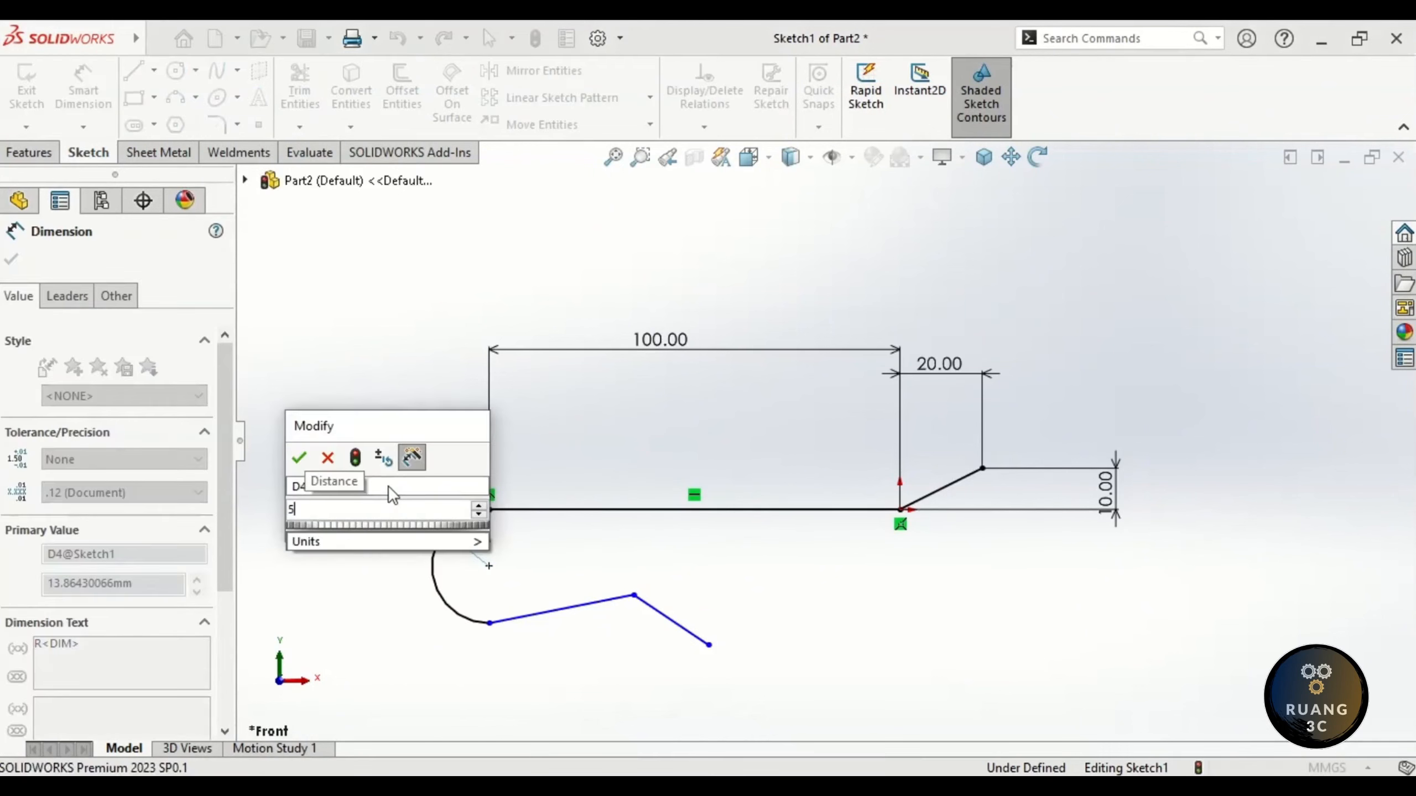
text(5)
key(Return)
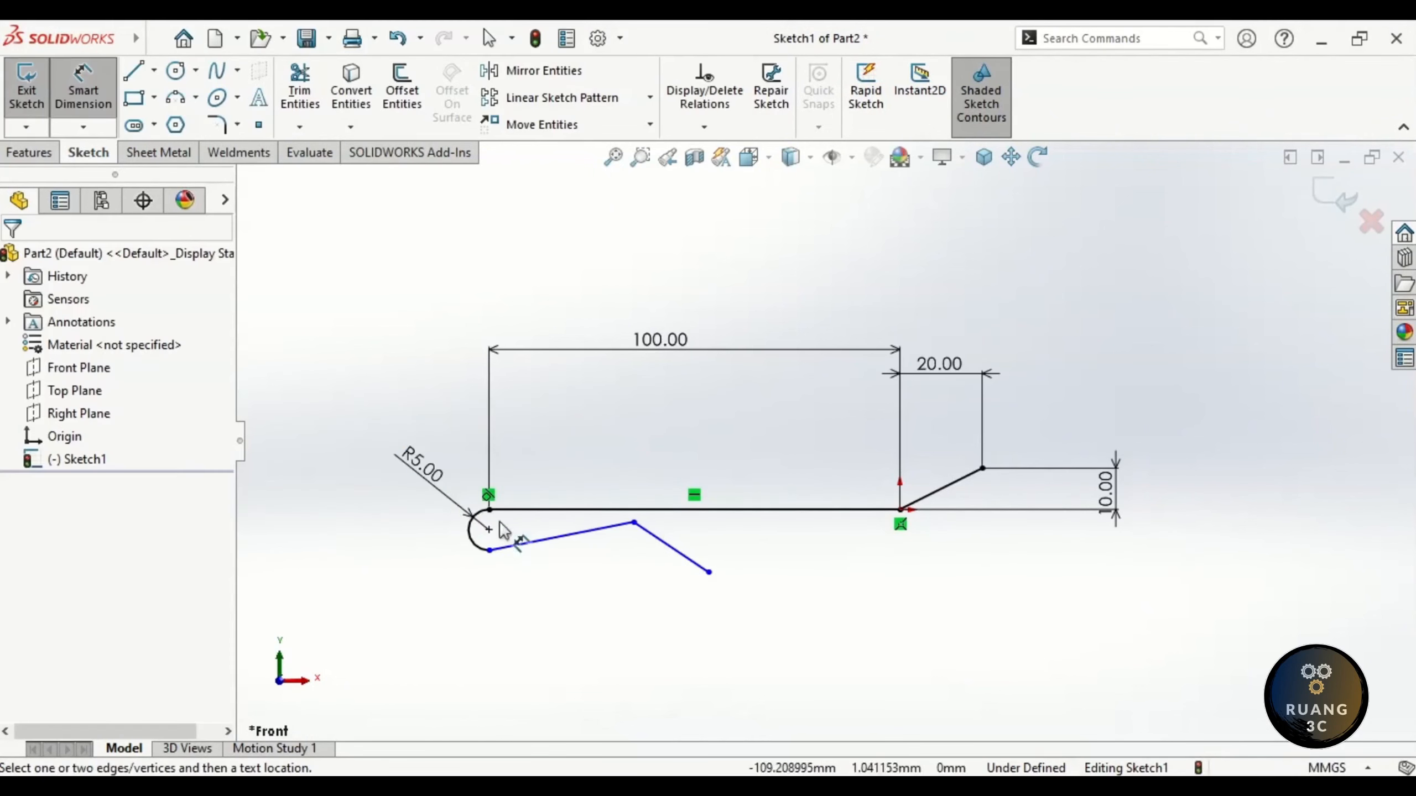
Dimension the horizontal extent of the short sloped line attached to the arc's lower end as 20 mm.
click(546, 540)
click(555, 620)
text(20)
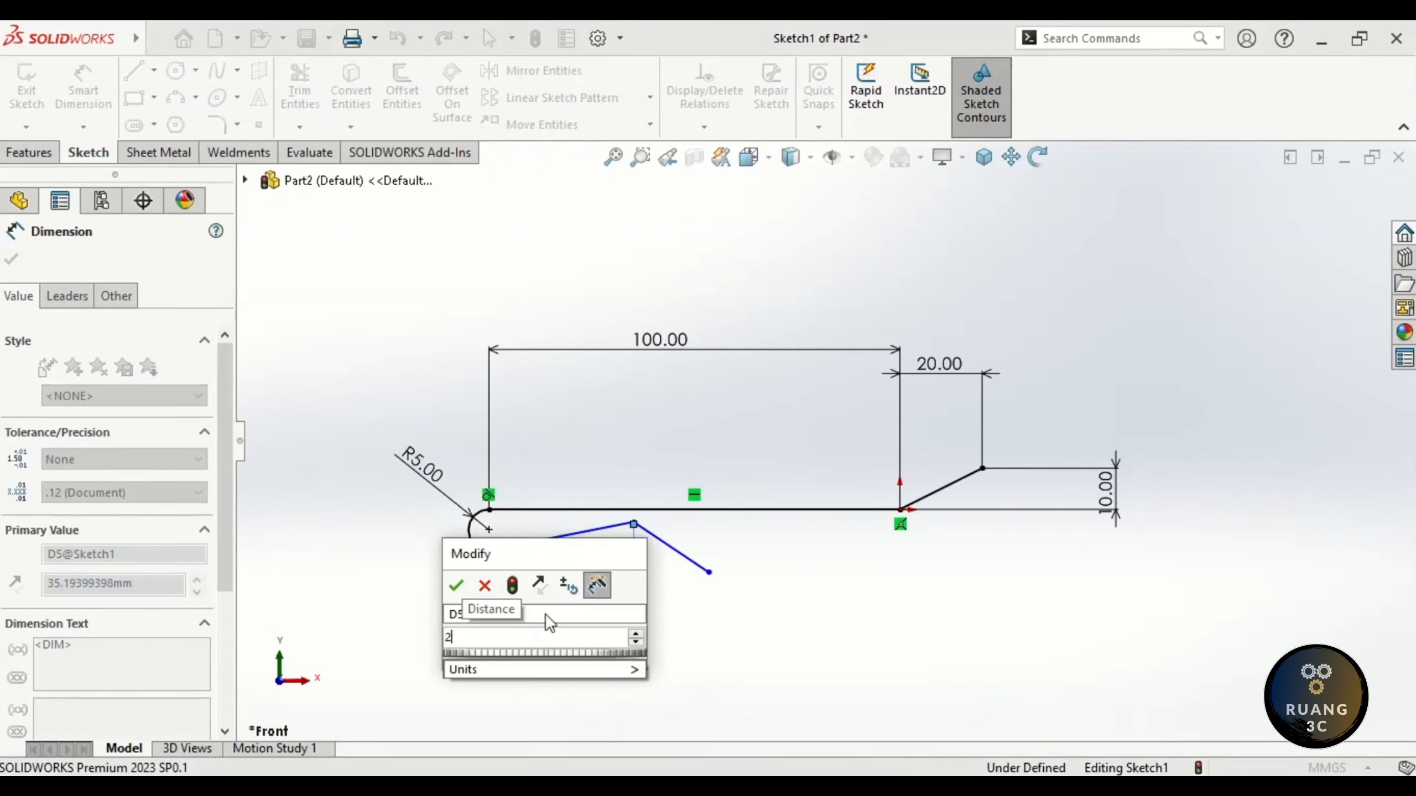
key(Return)
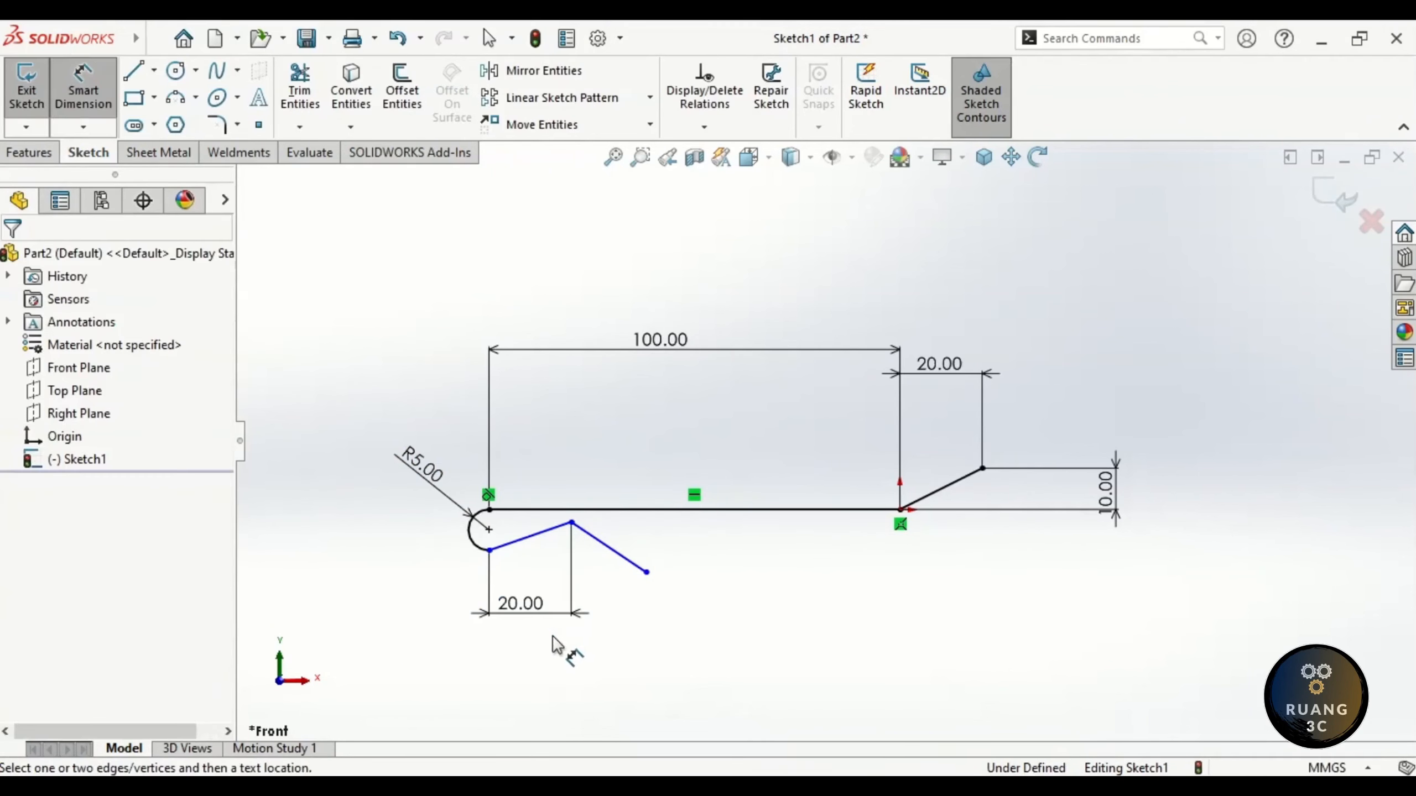
Dimension the horizontal distance between the free ends of the lower sloped line and the upper slanted line as 35 mm.
click(646, 573)
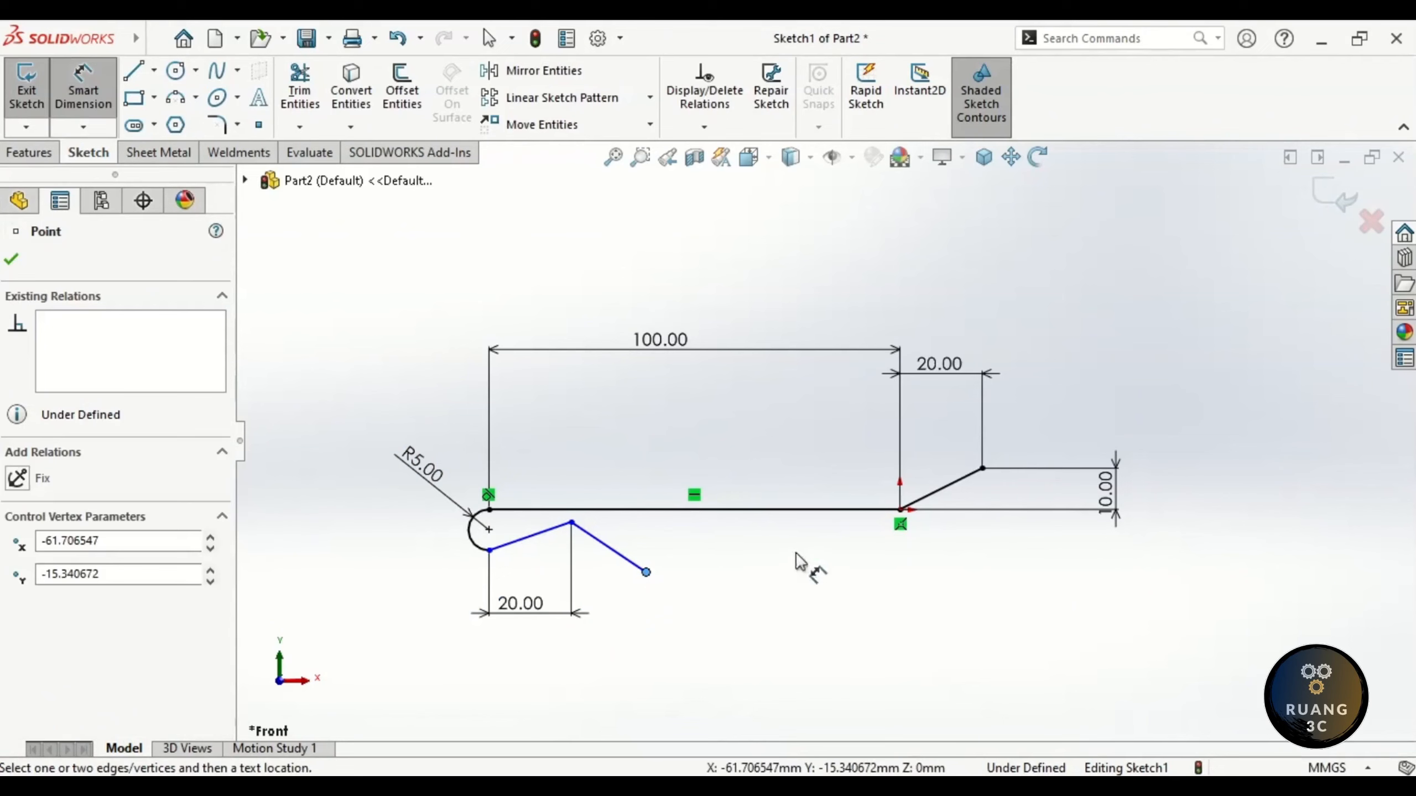
click(982, 469)
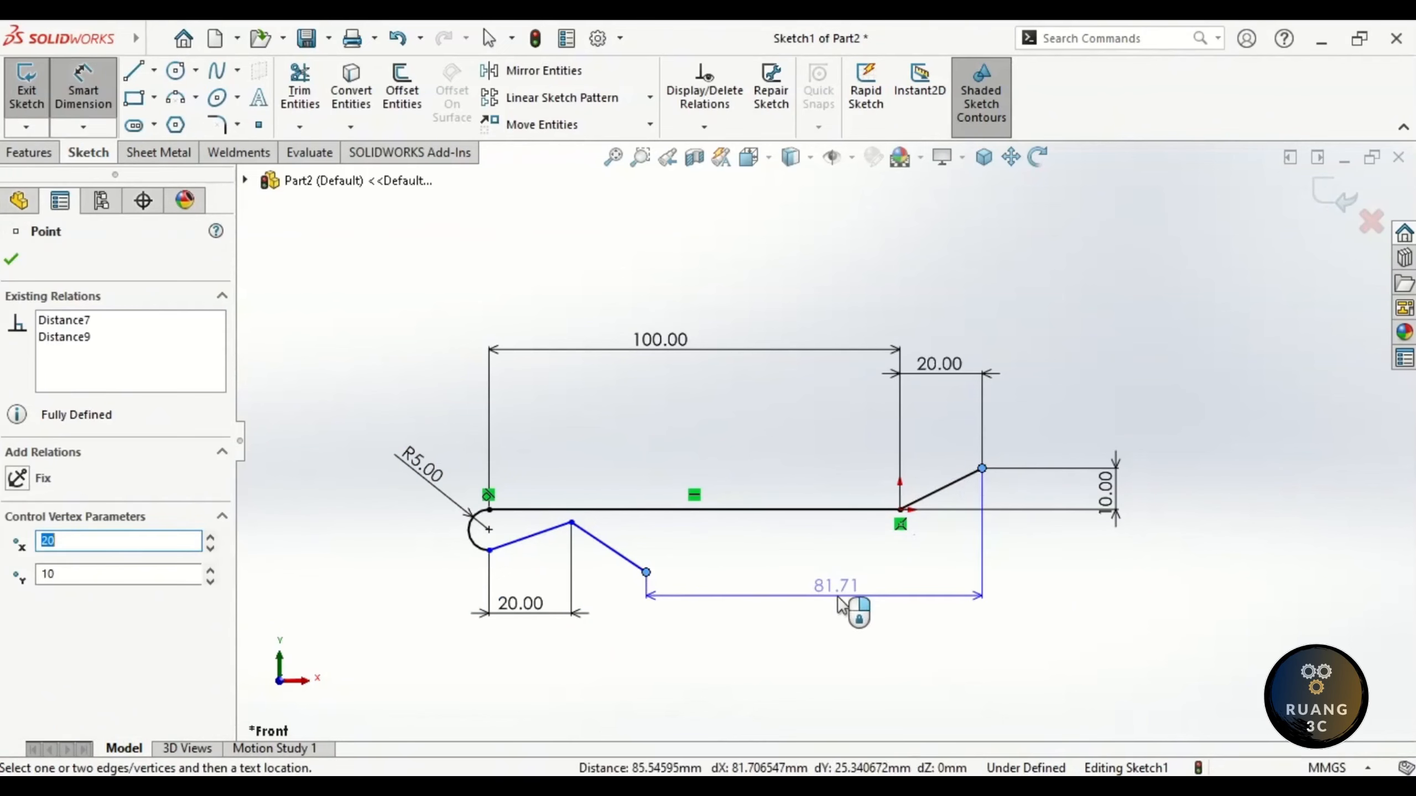
click(850, 605)
text(35)
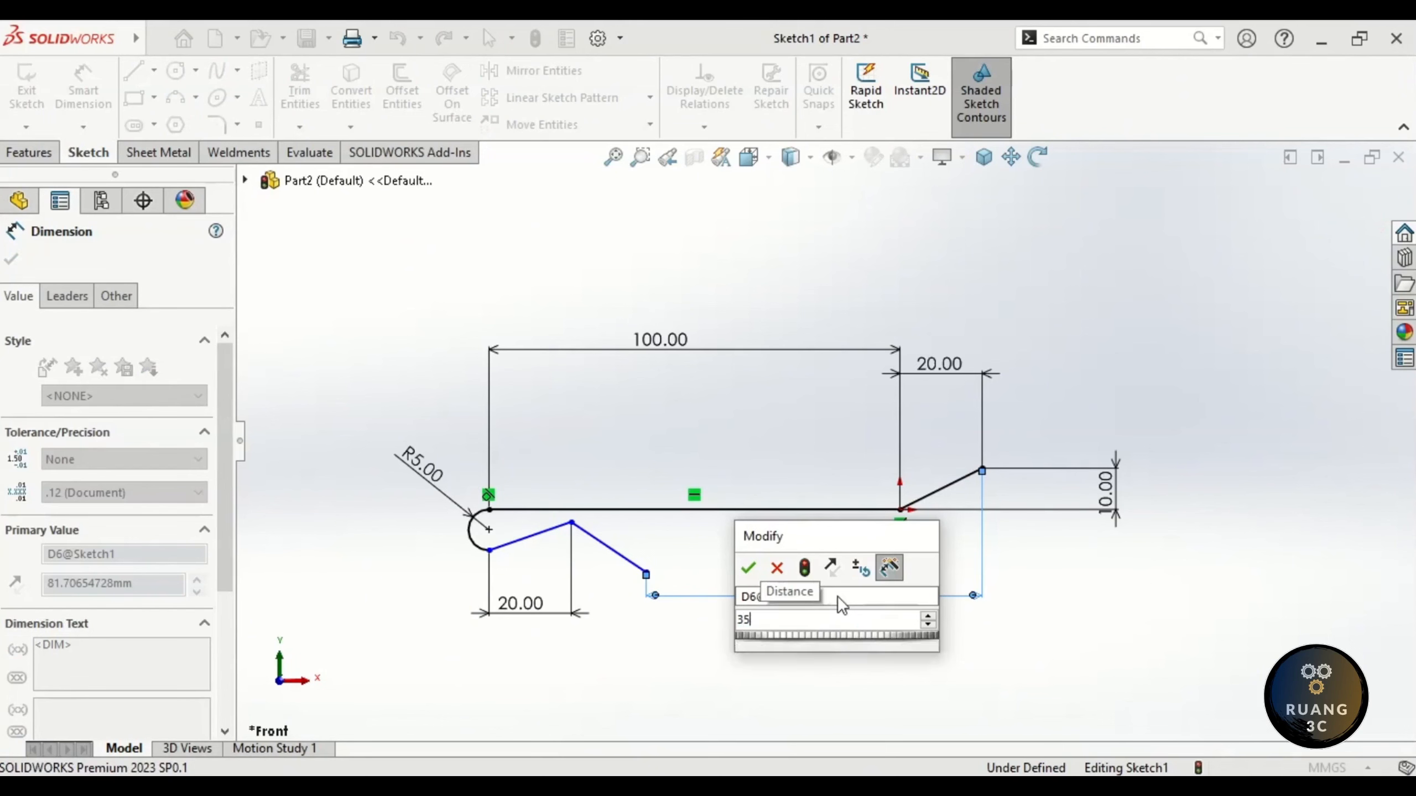
key(Return)
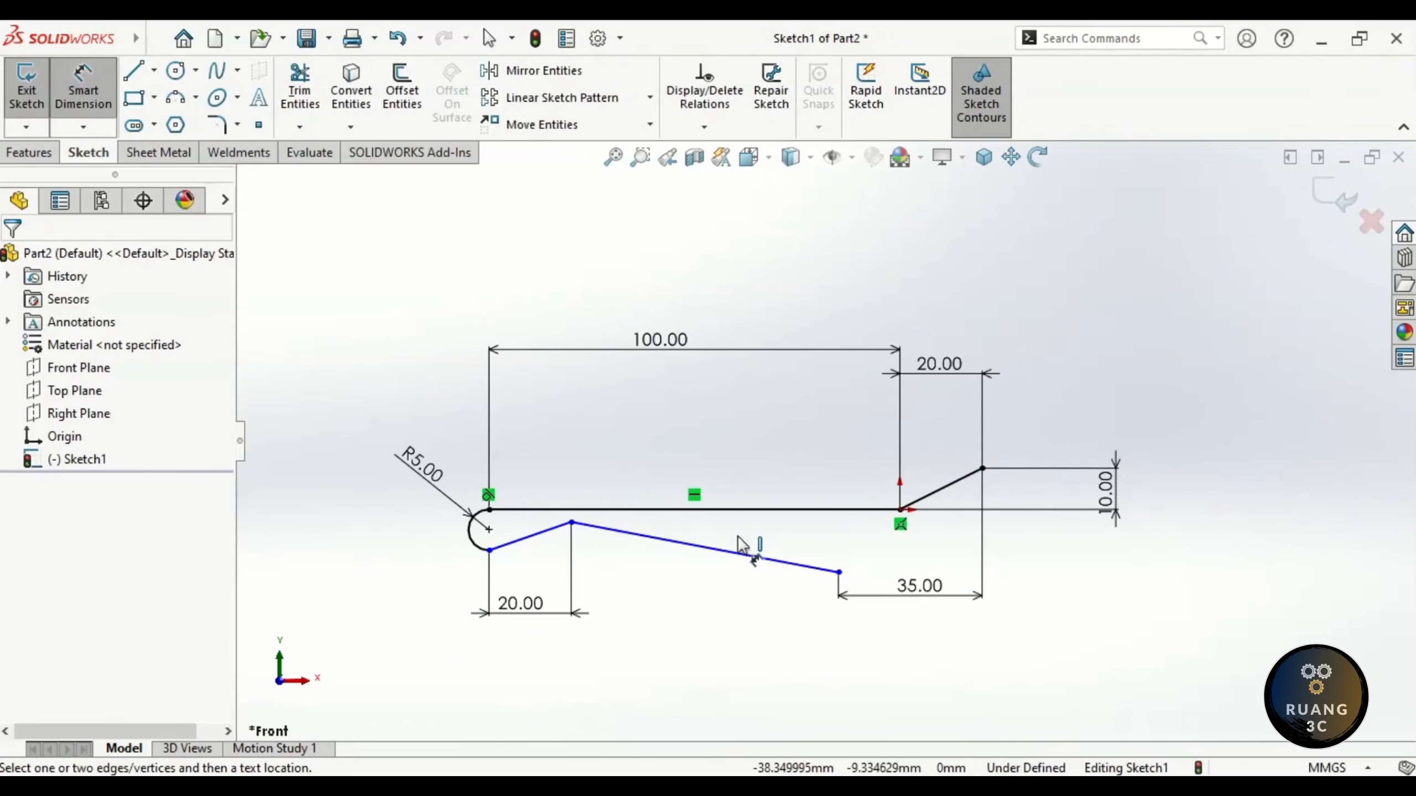
Dimension the vertical distance from the long horizontal line to the peak where the two lower lines meet as 6 mm.
click(724, 509)
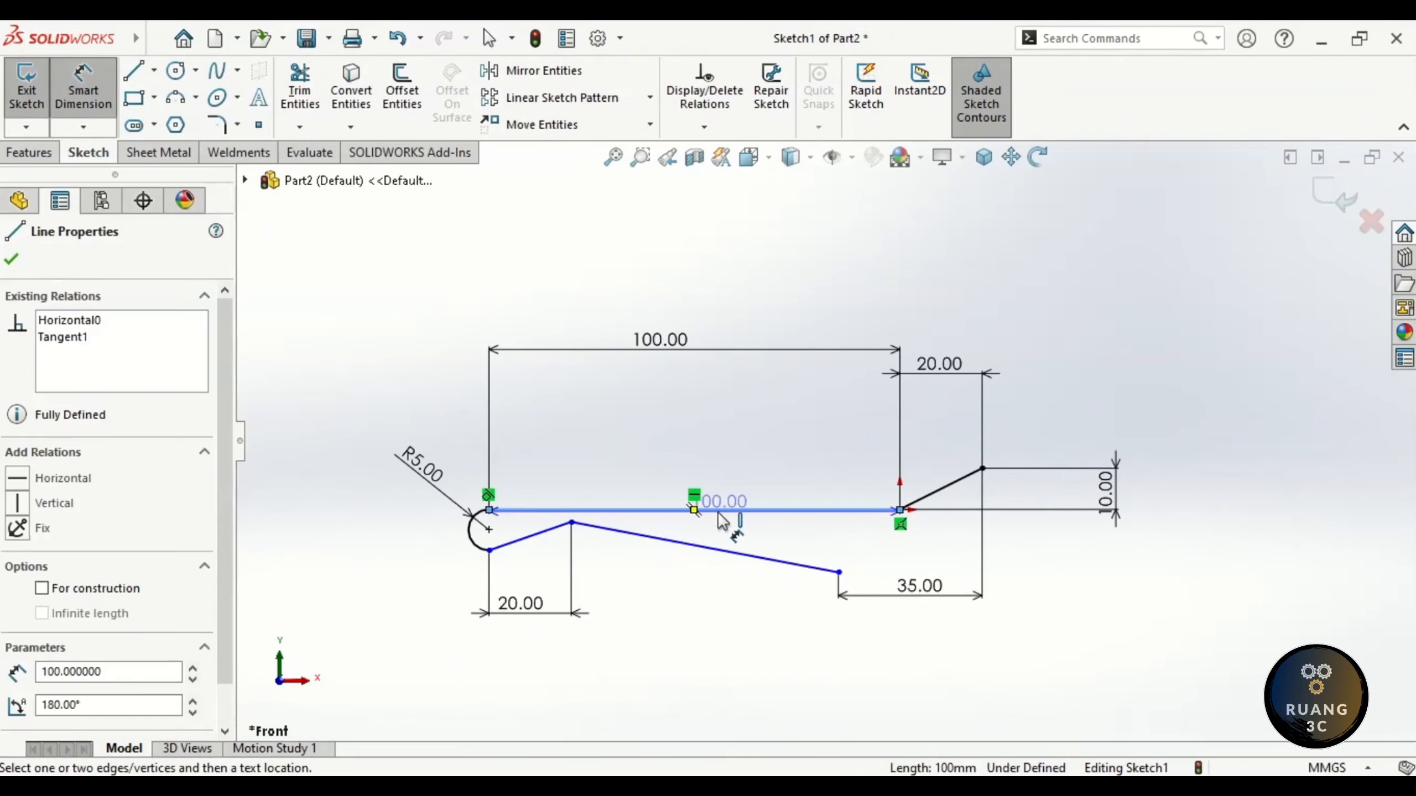
click(571, 523)
click(671, 486)
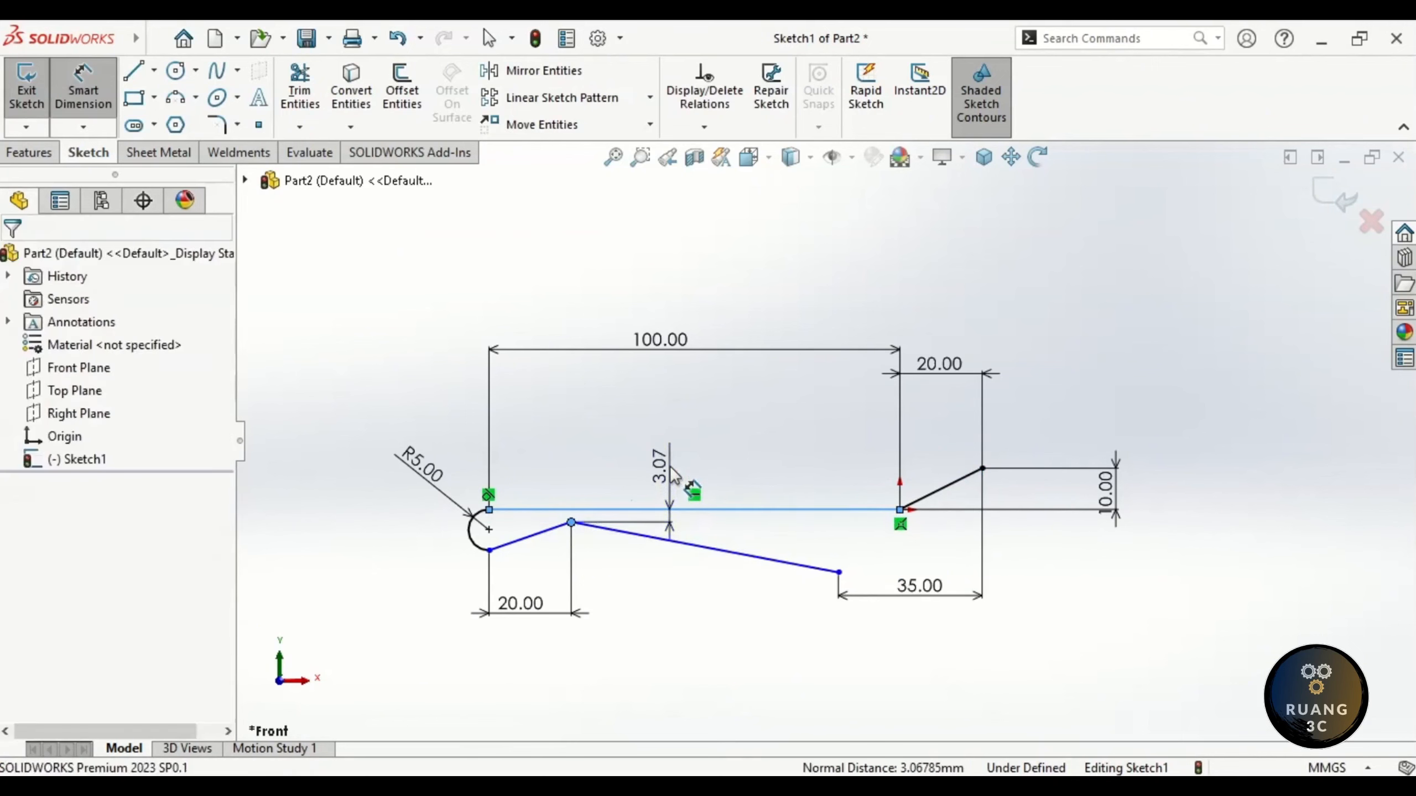
key(Return)
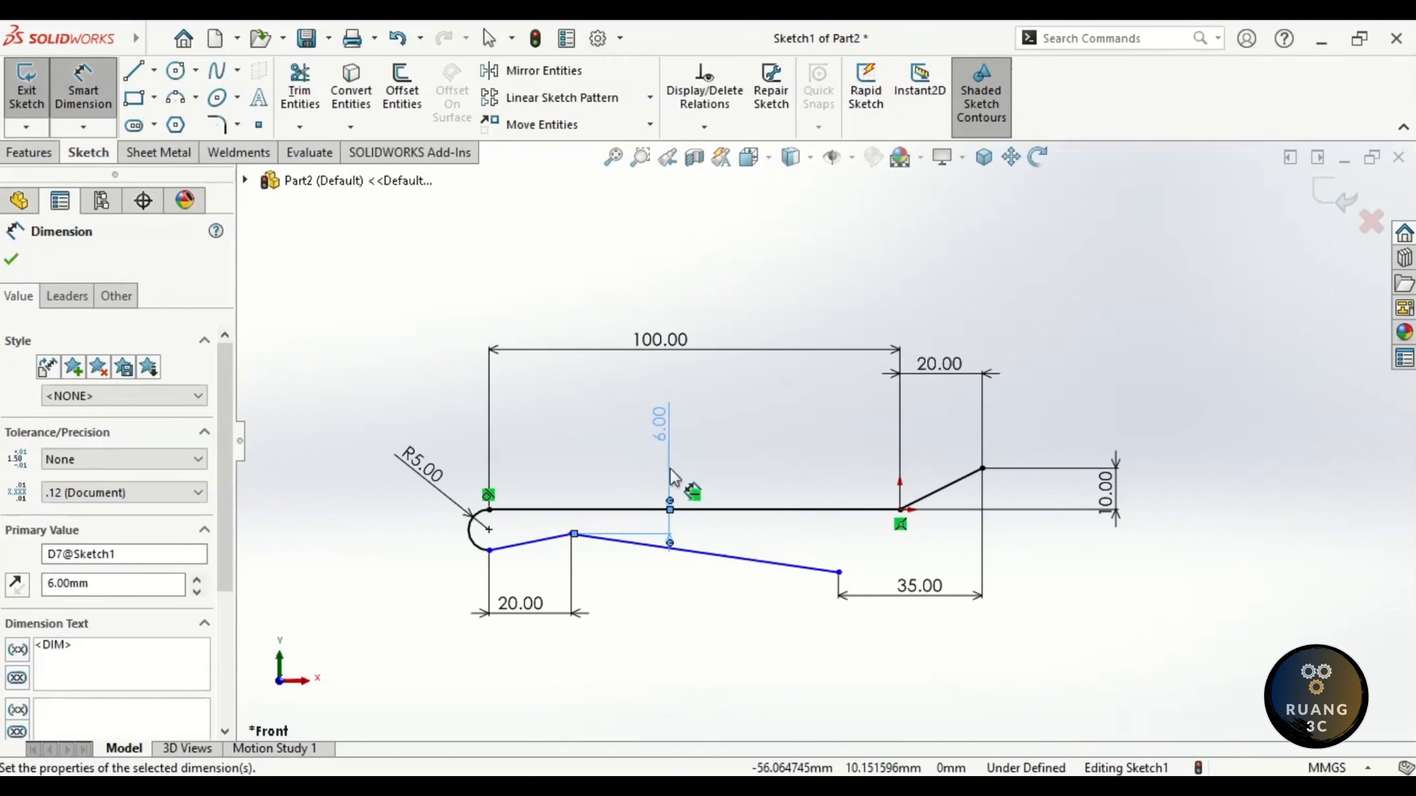
click(723, 456)
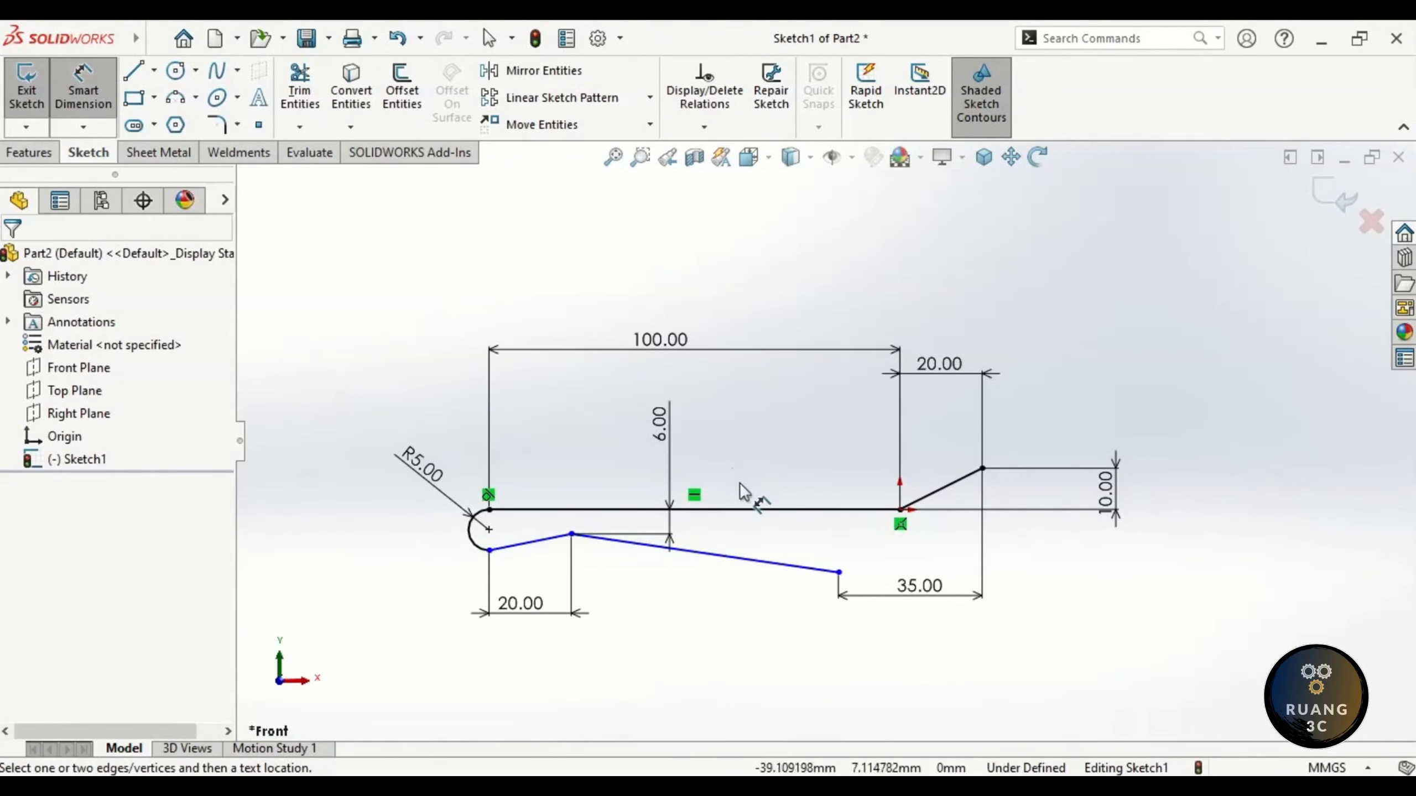
Dimension the angle between the long horizontal line and the long lower sloped line as 10 degrees and leave the dimension tool.
click(746, 511)
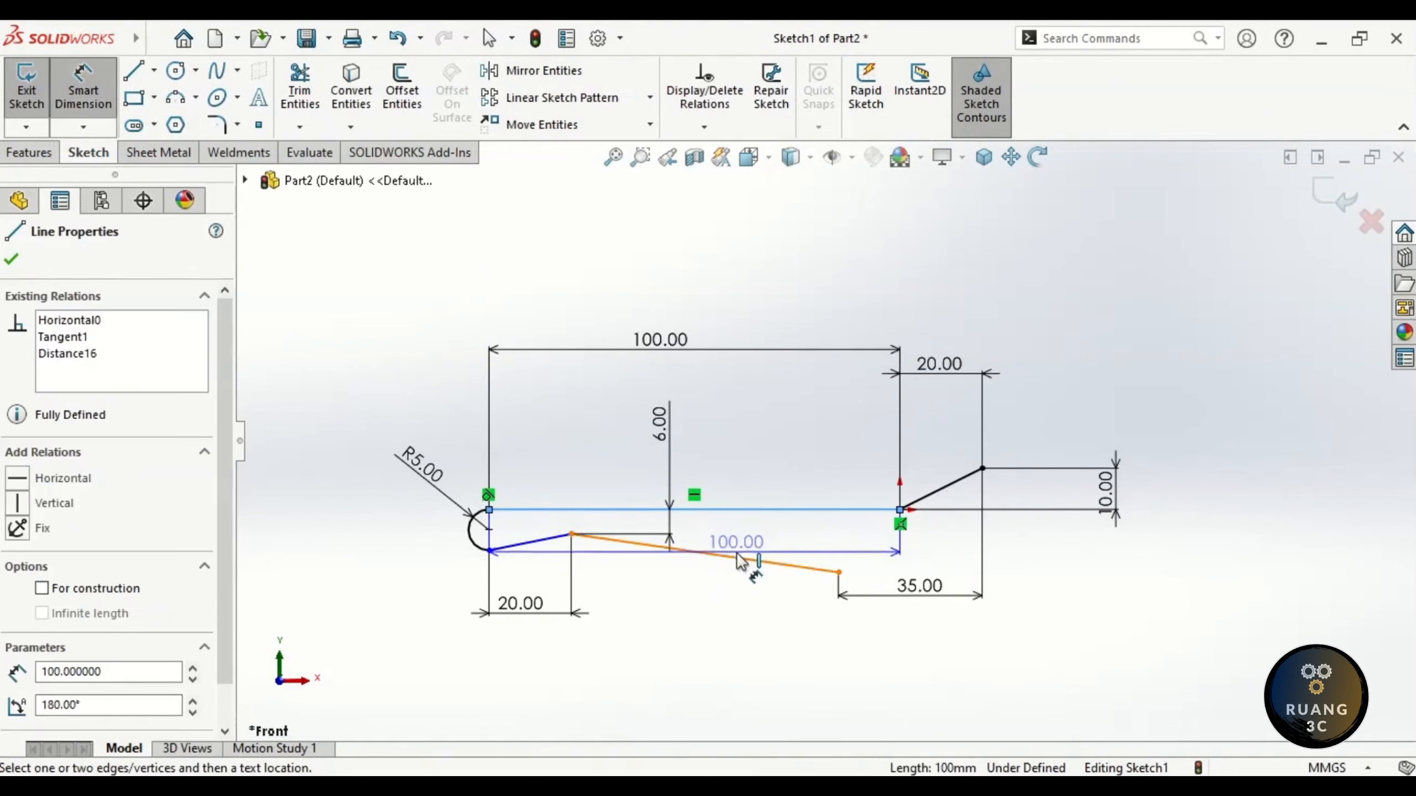
click(767, 561)
click(792, 551)
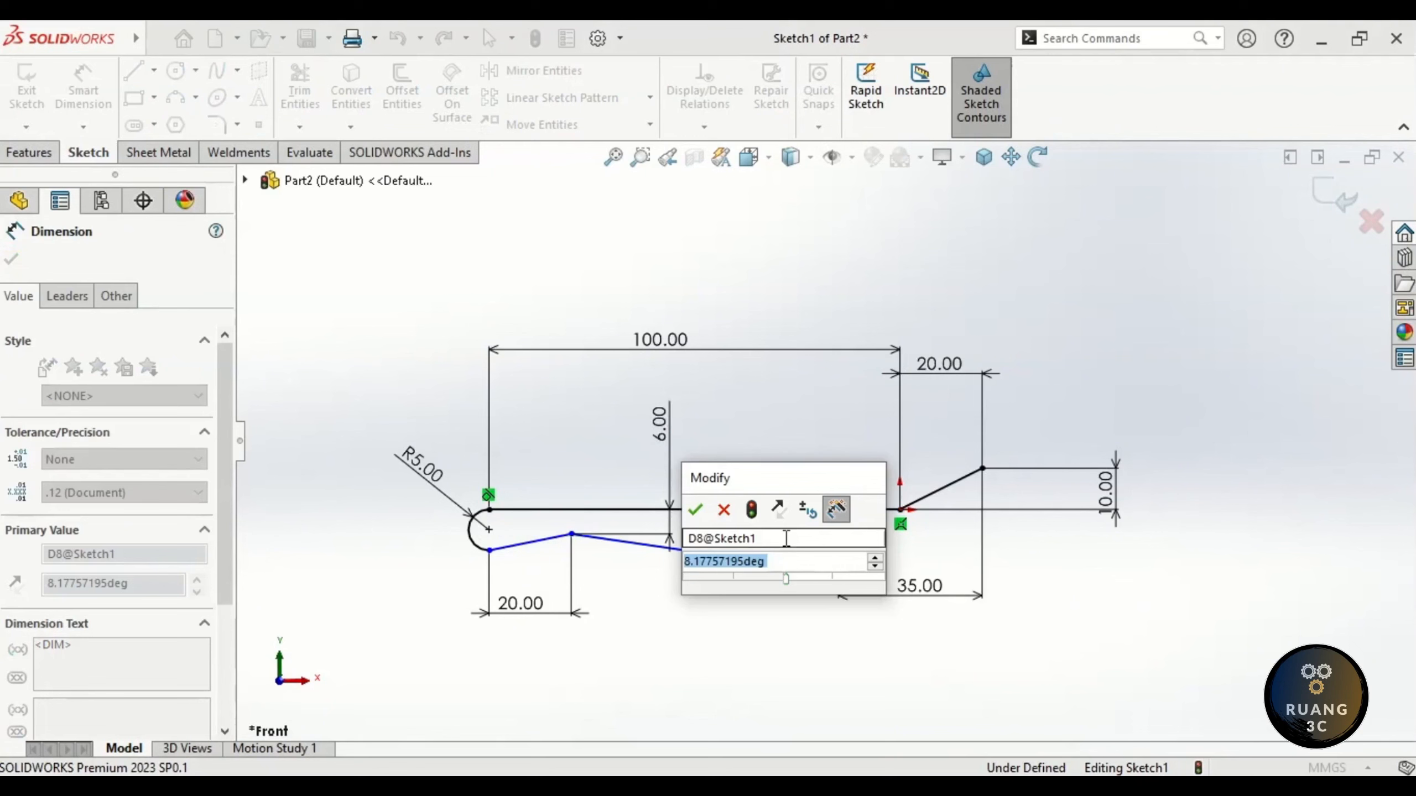
text(10)
key(Return)
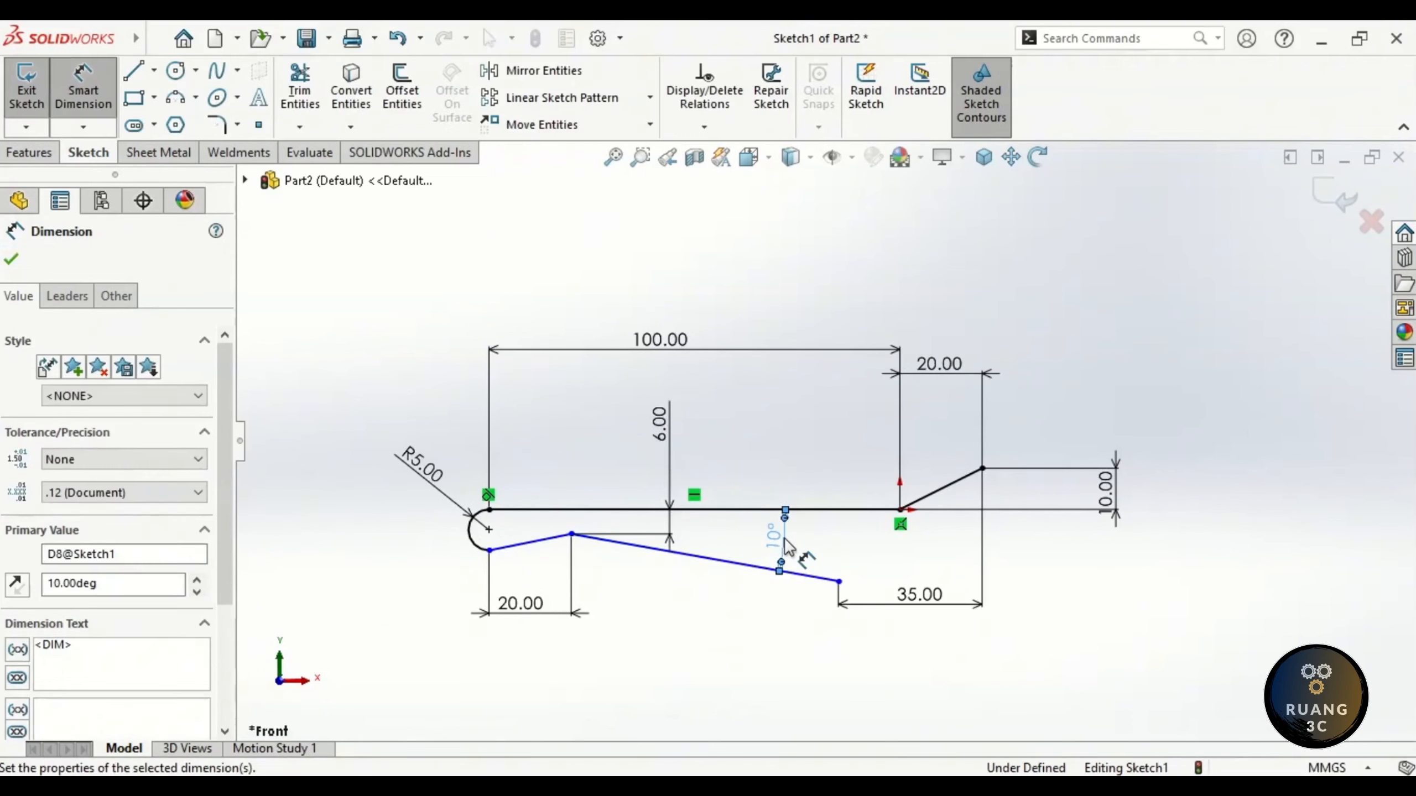
key(Escape)
key(Escape)
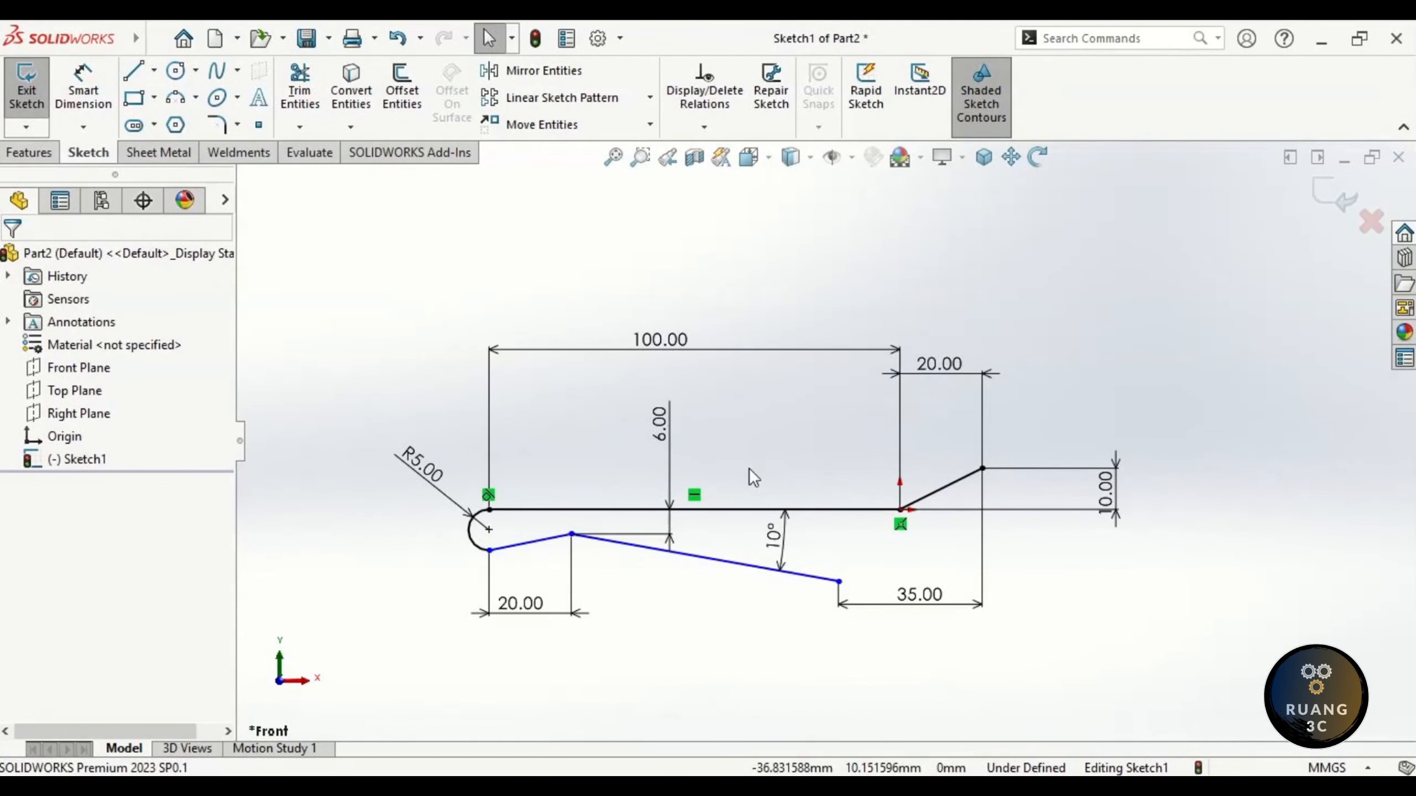
Shift the long lower sloped line slightly to test how the under-defined profile can still move.
click(737, 564)
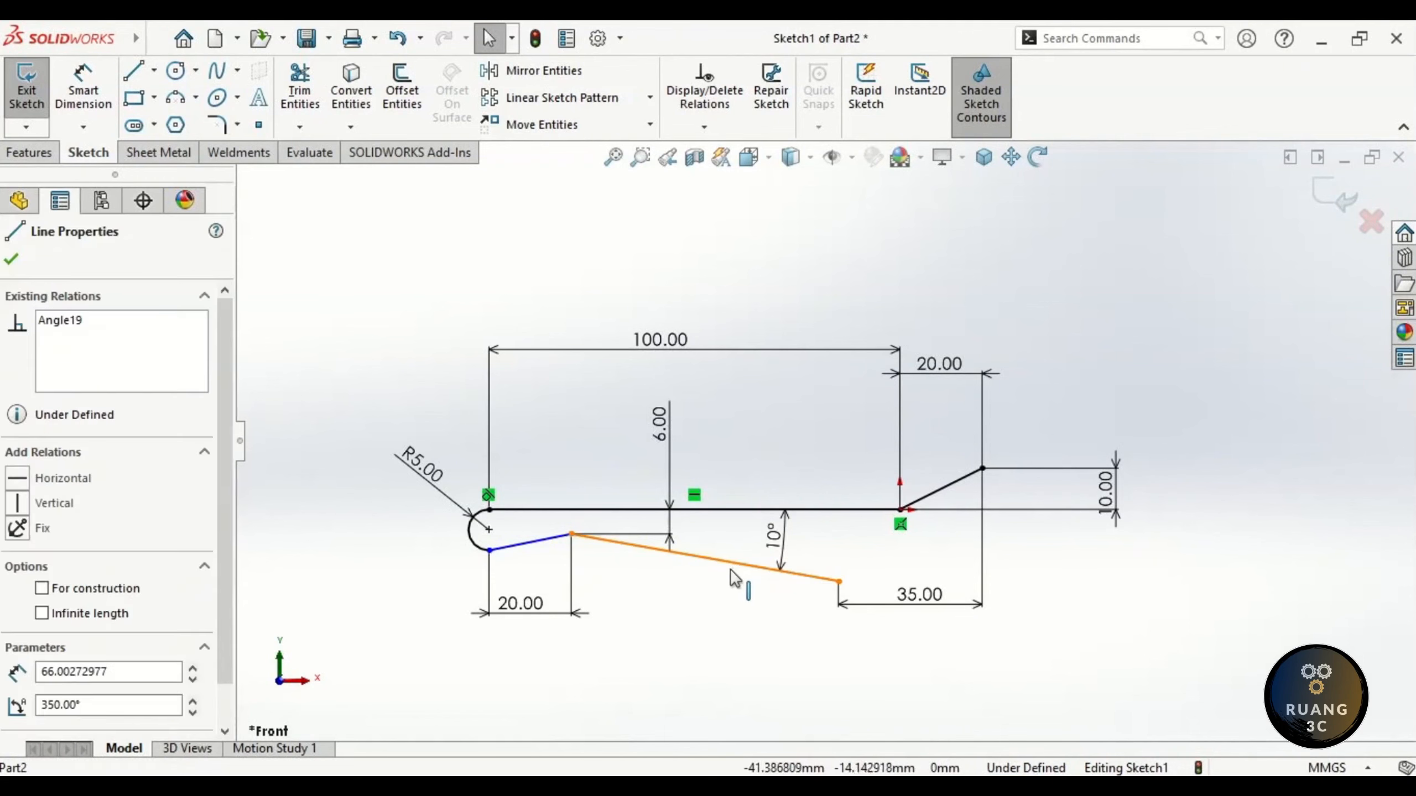
drag(730, 569, 727, 563)
click(726, 581)
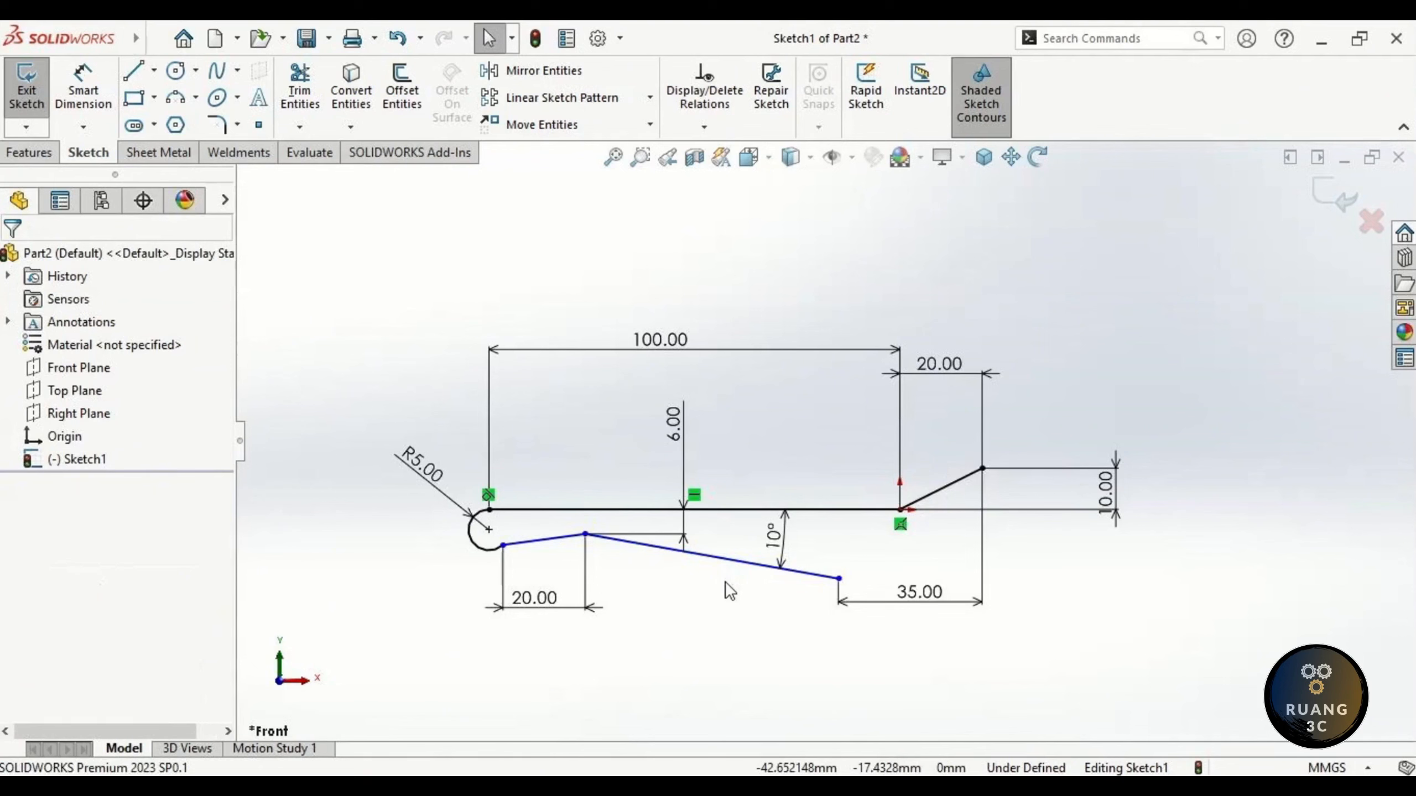
click(483, 551)
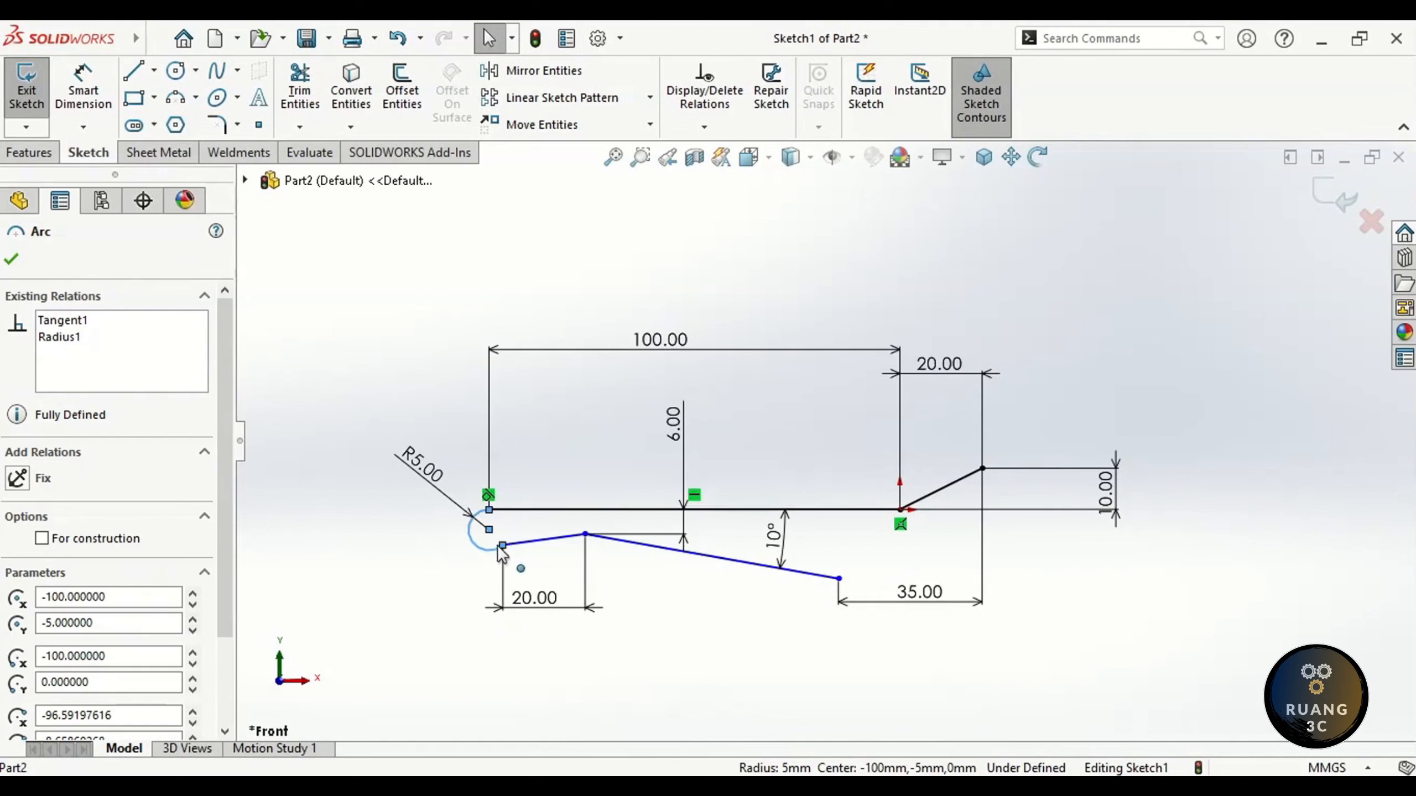
ctrl+click(530, 541)
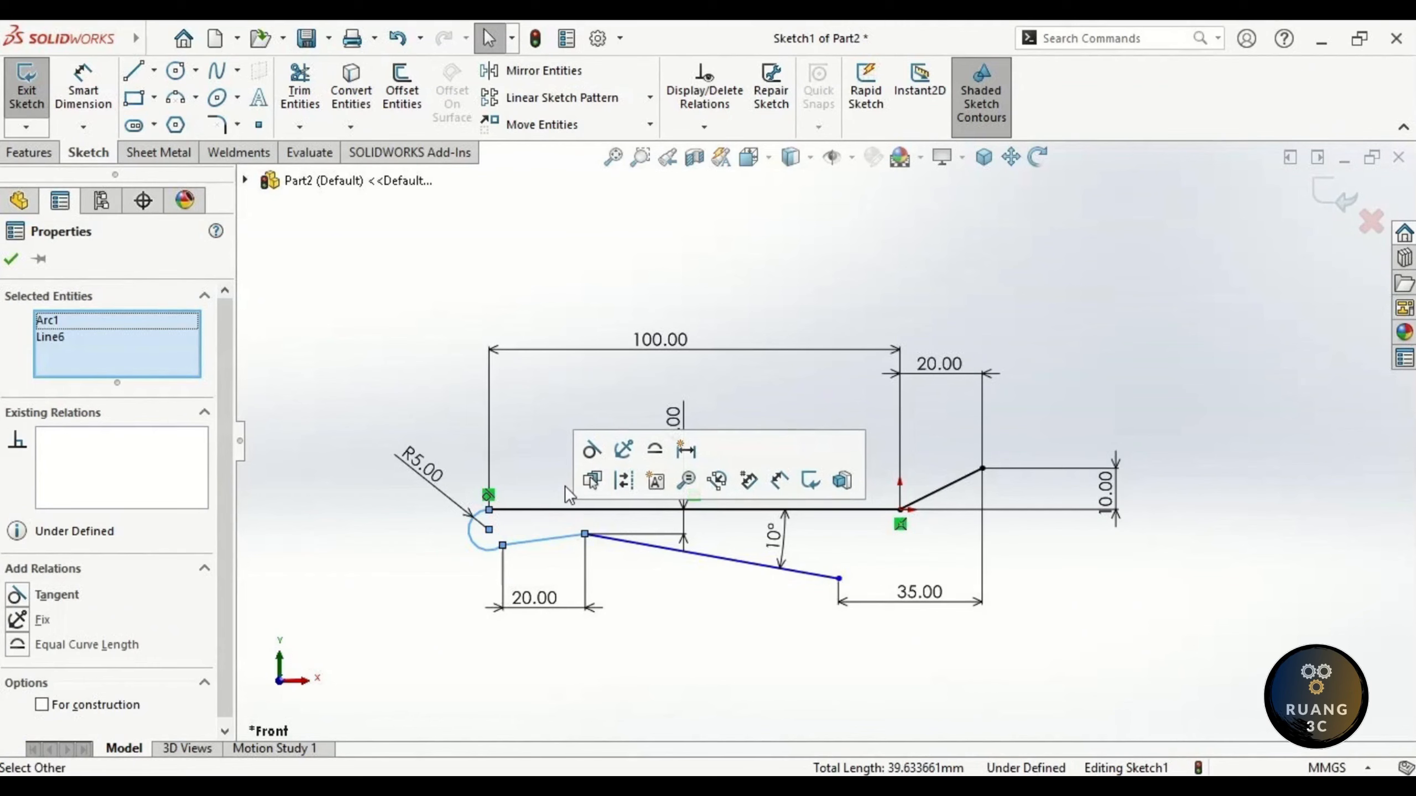
key(Escape)
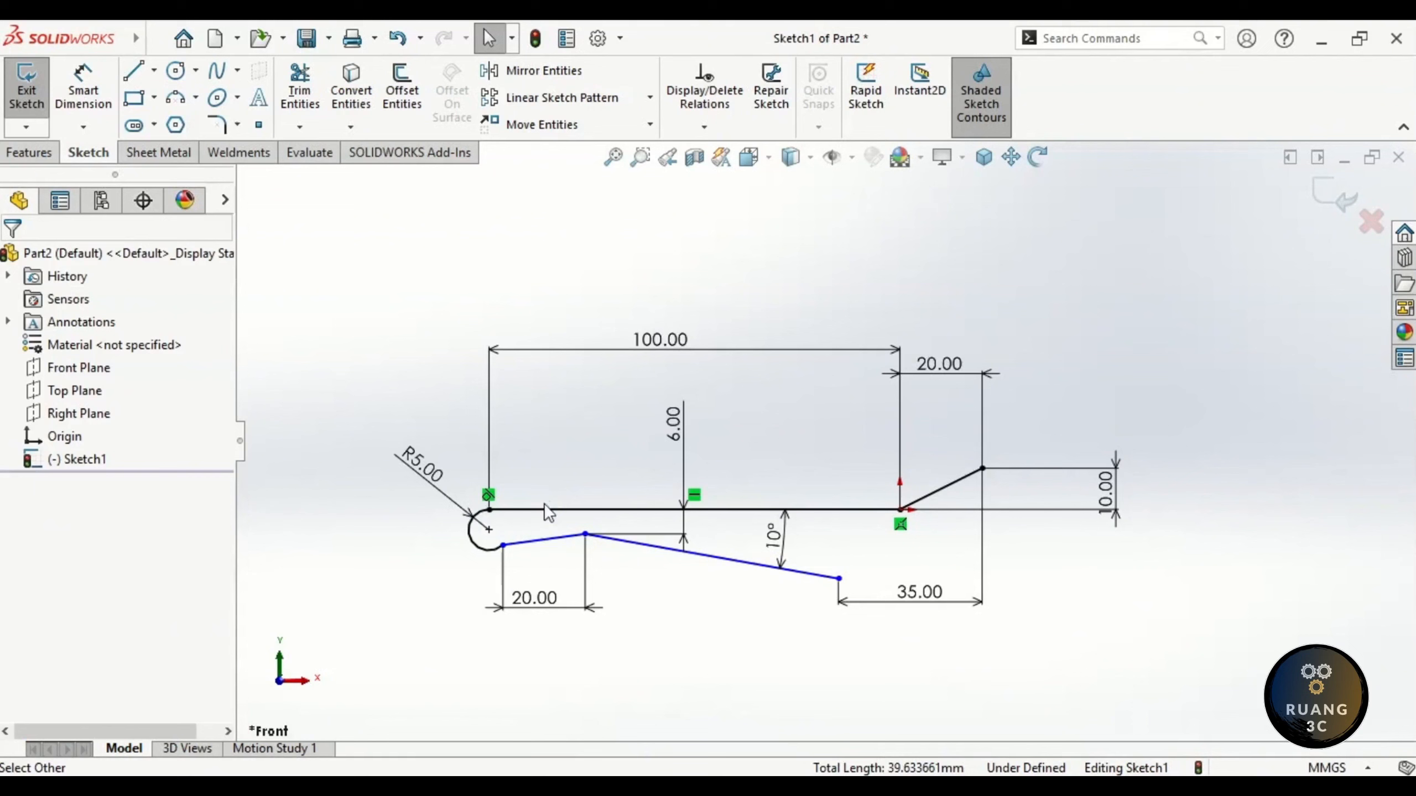
Make the R5 arc and the short lower line tangent at their shared endpoint.
click(503, 544)
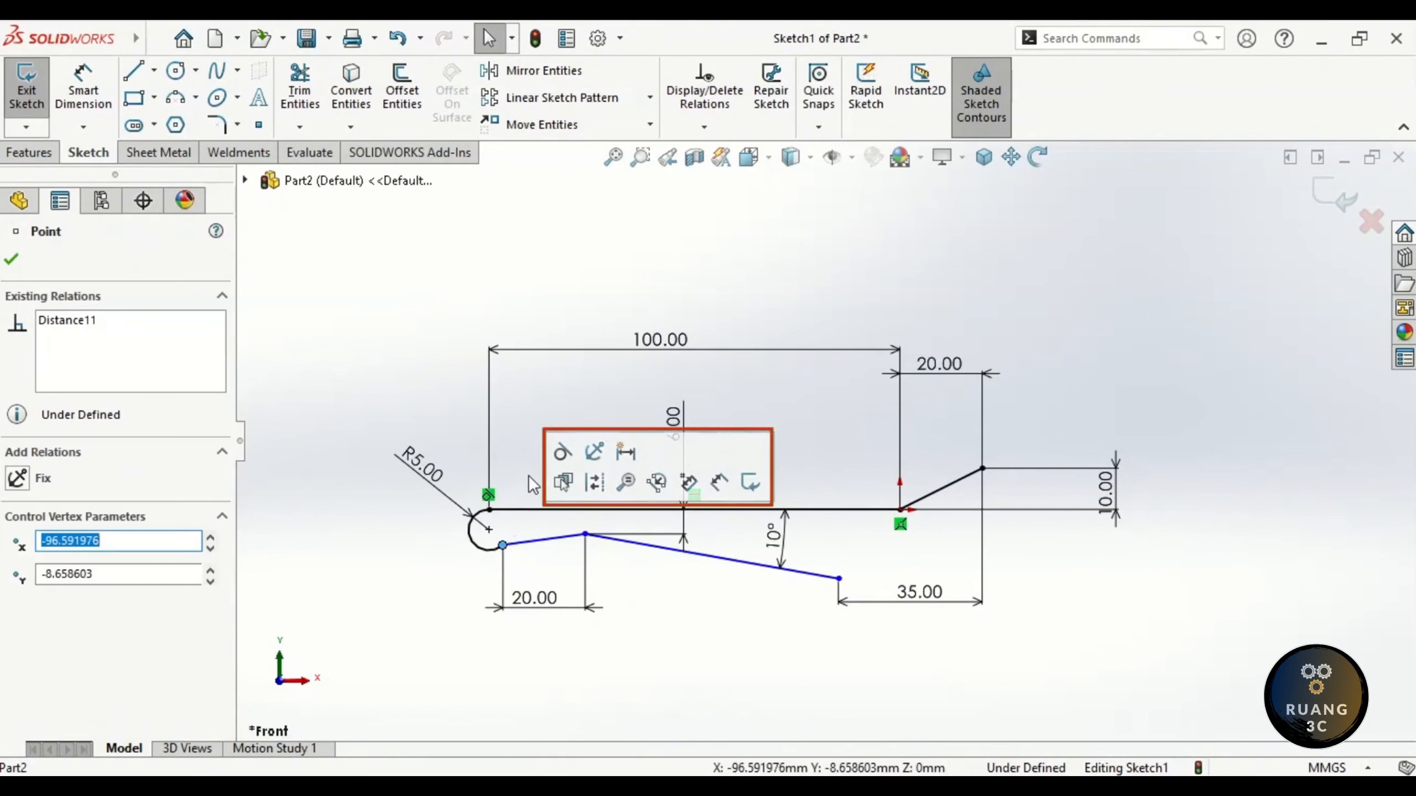
click(562, 453)
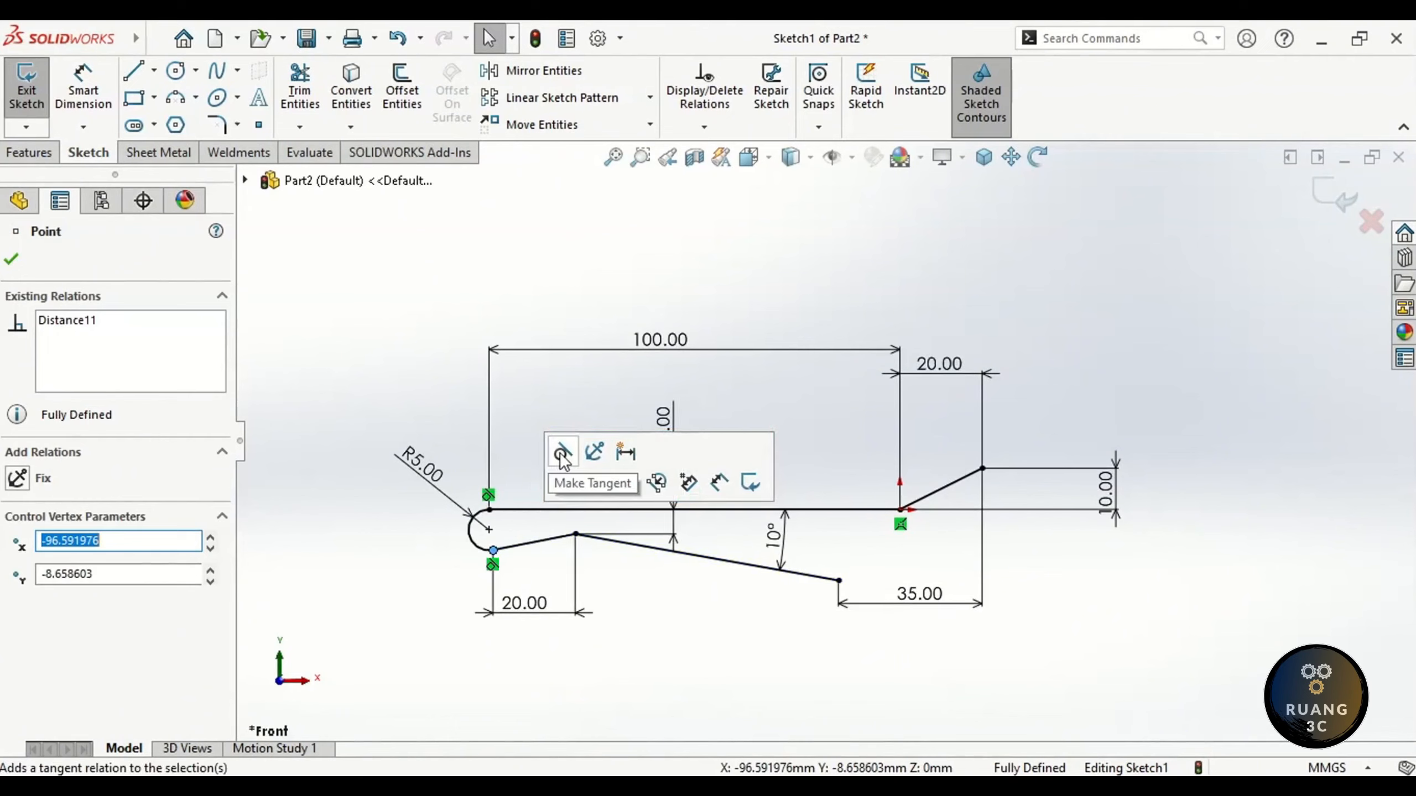
click(526, 450)
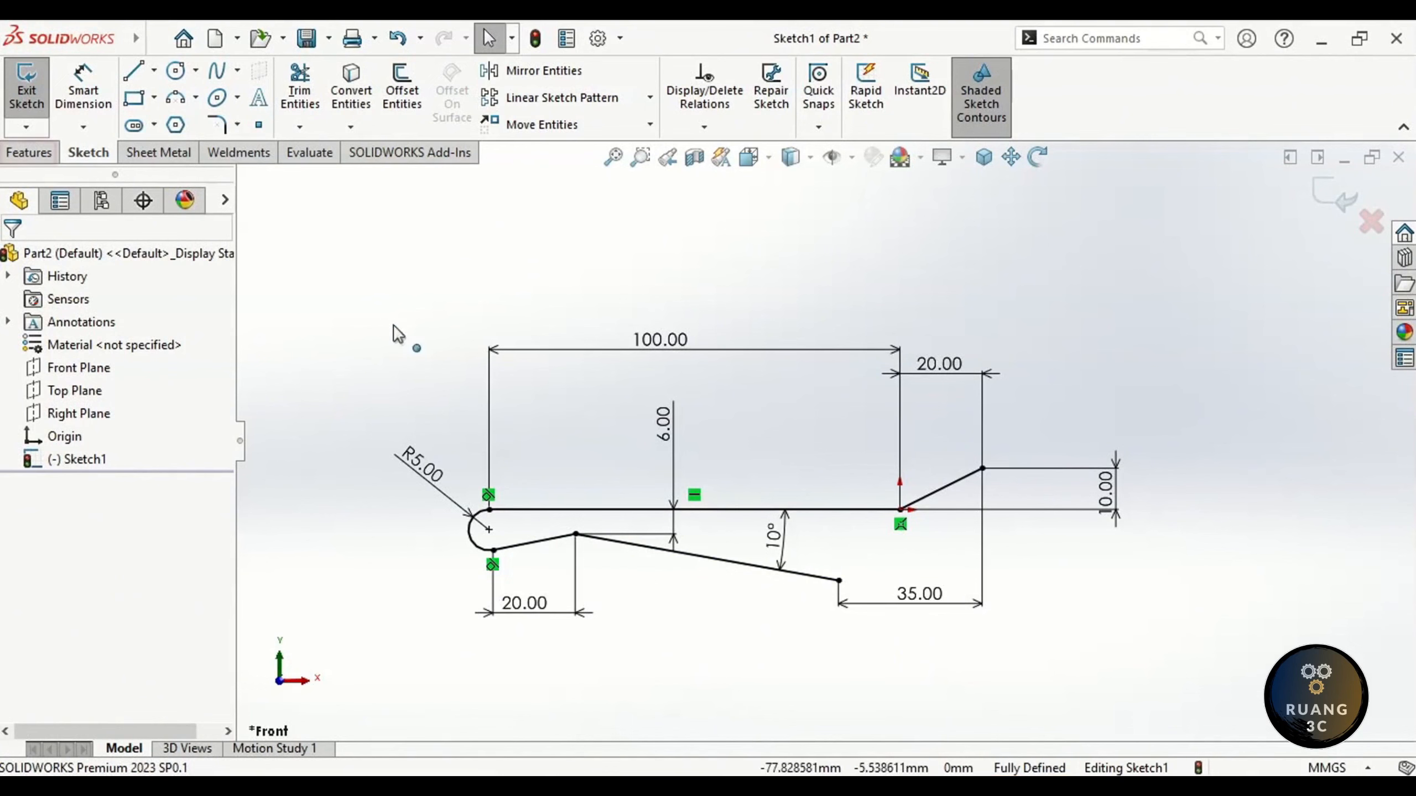
Start a boss extrusion of the open clip profile with a Mid Plane end condition and a 20 mm depth.
click(30, 153)
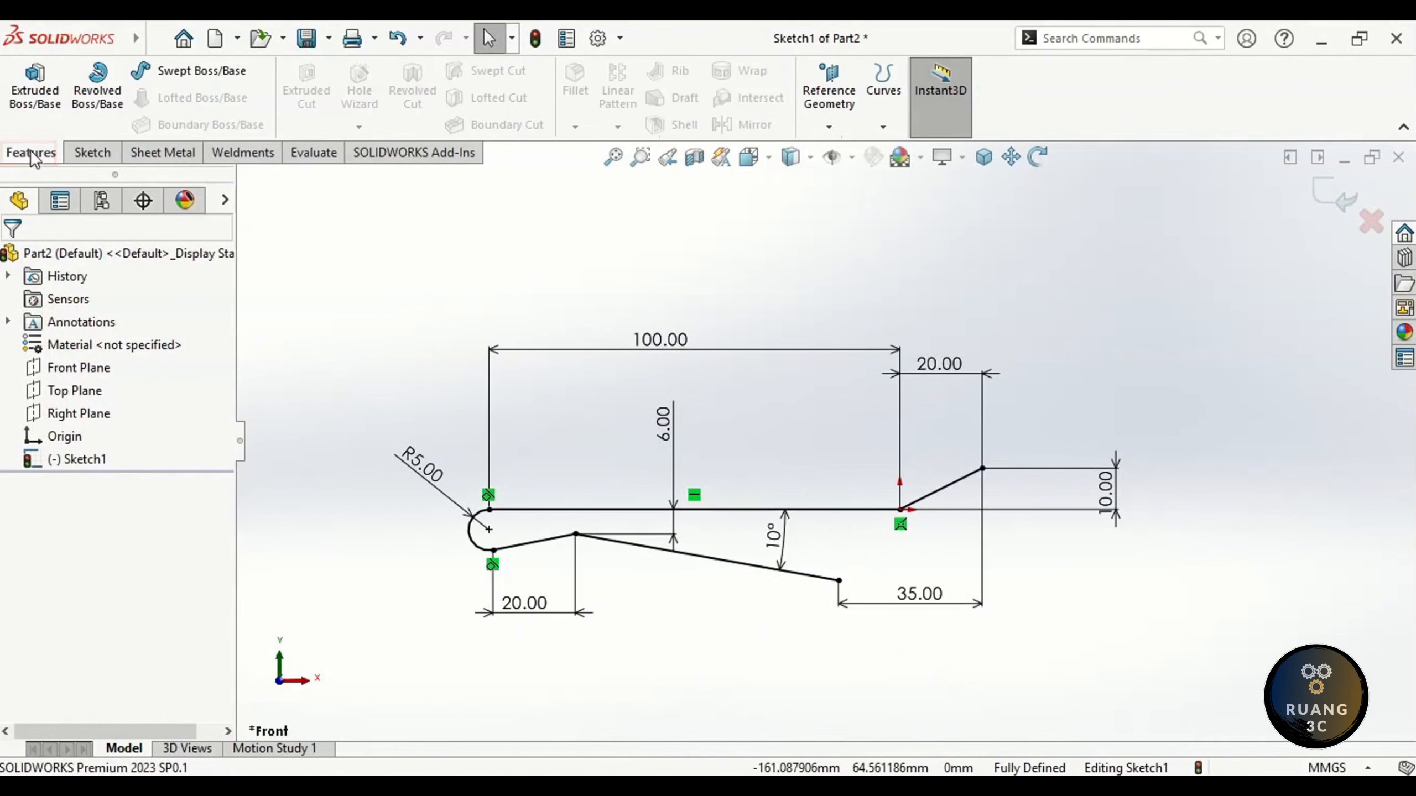
click(32, 98)
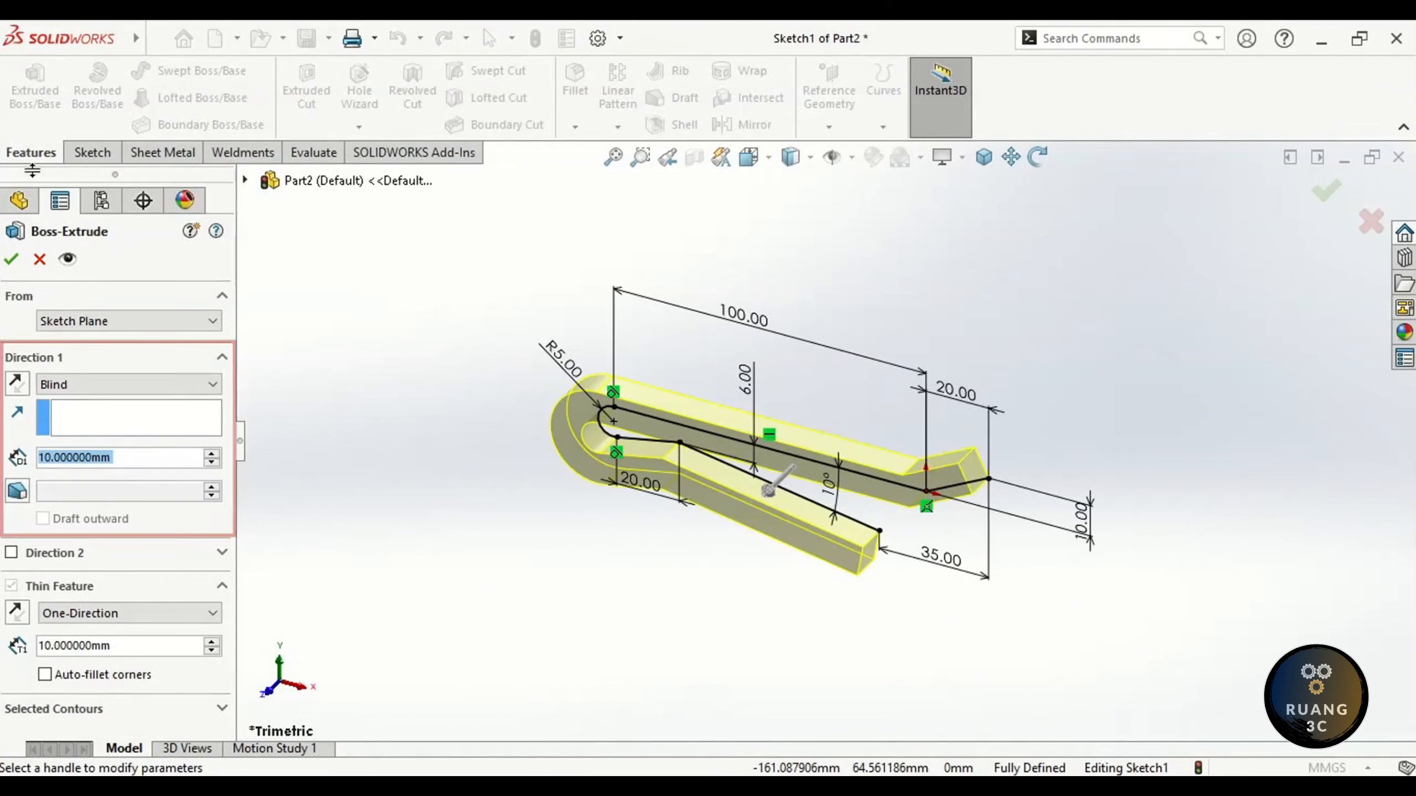
click(61, 385)
click(66, 471)
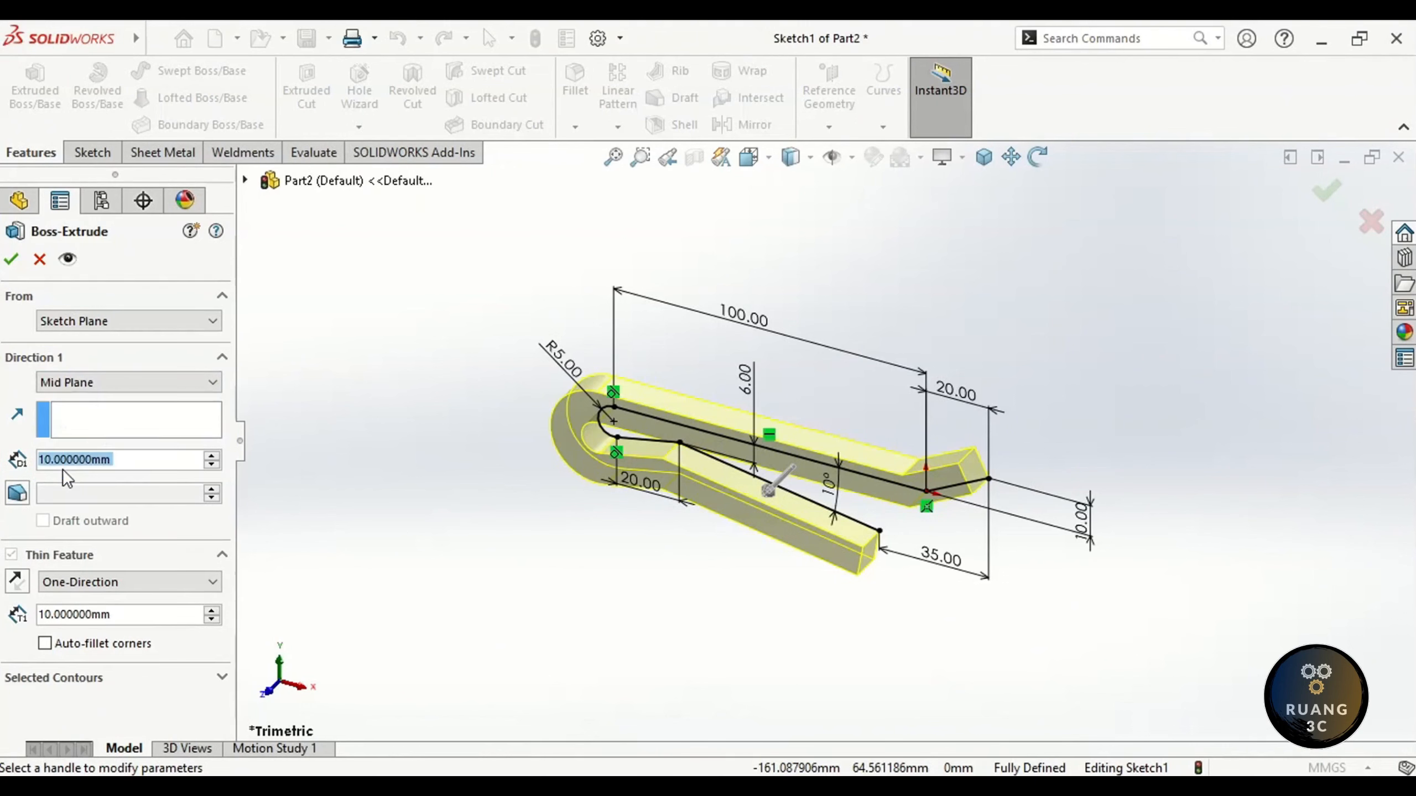
text(20)
key(Return)
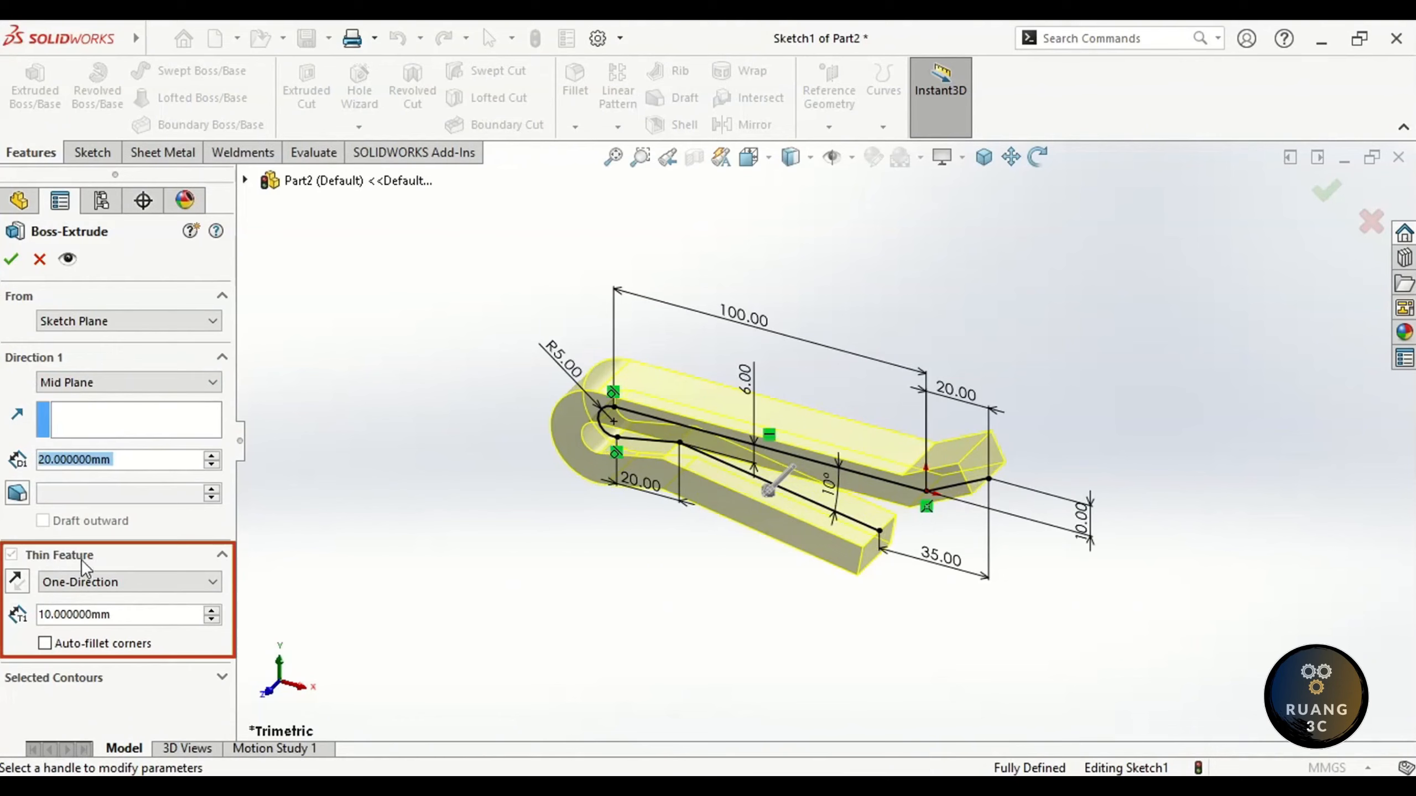
Set the extrusion's thin-feature thickness to 2.5 mm, reverse the side the thickness is added to, and finish the extrusion.
click(53, 614)
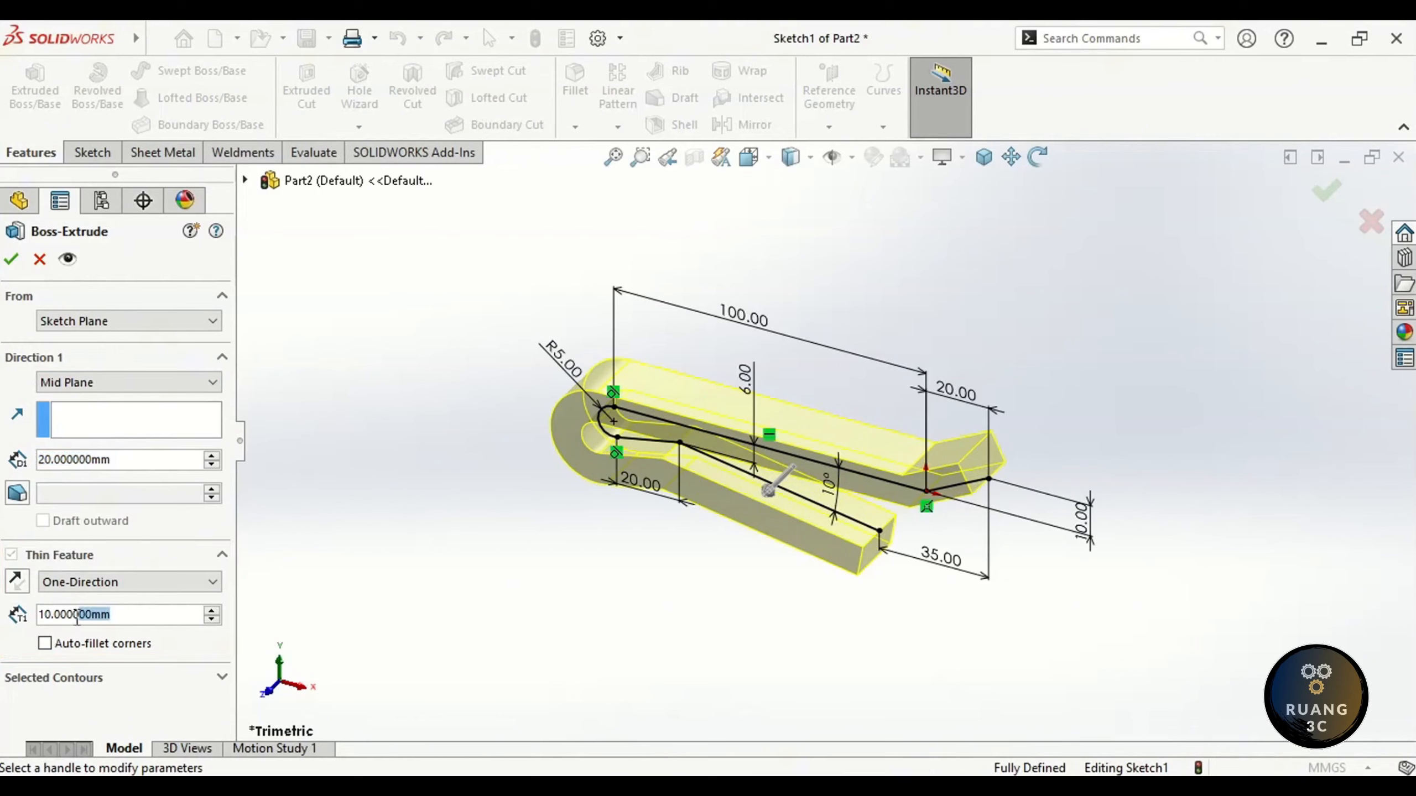
text(2.5)
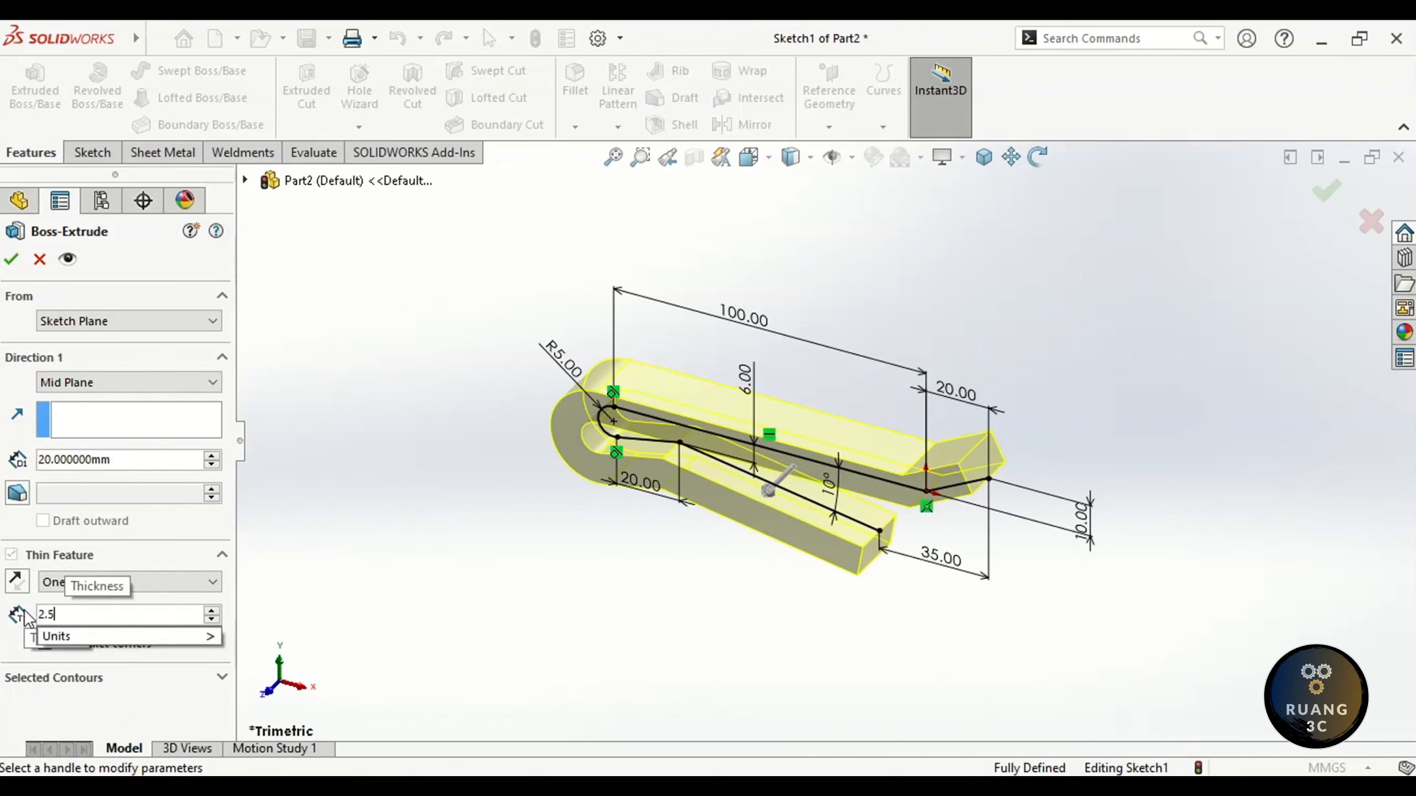
key(Return)
click(17, 582)
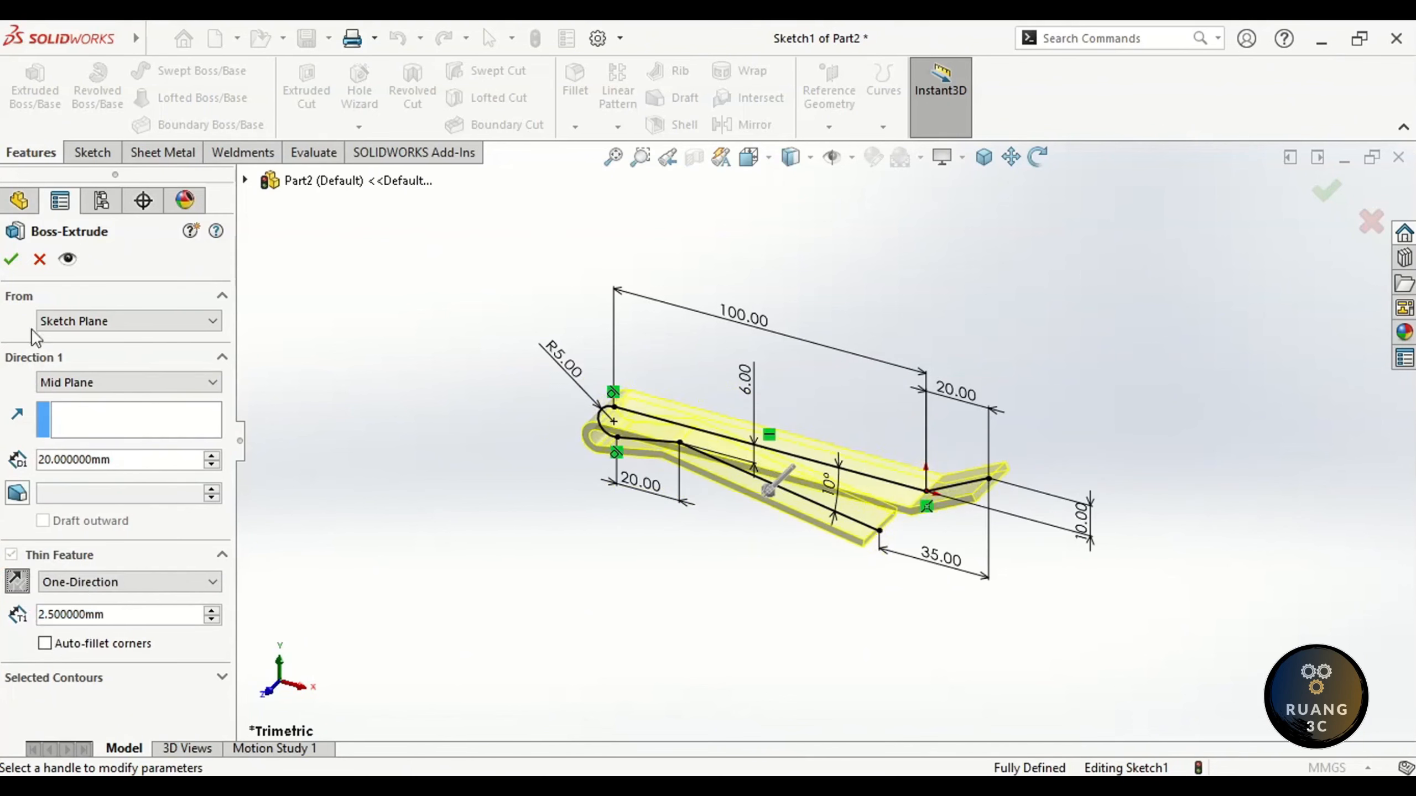
click(11, 259)
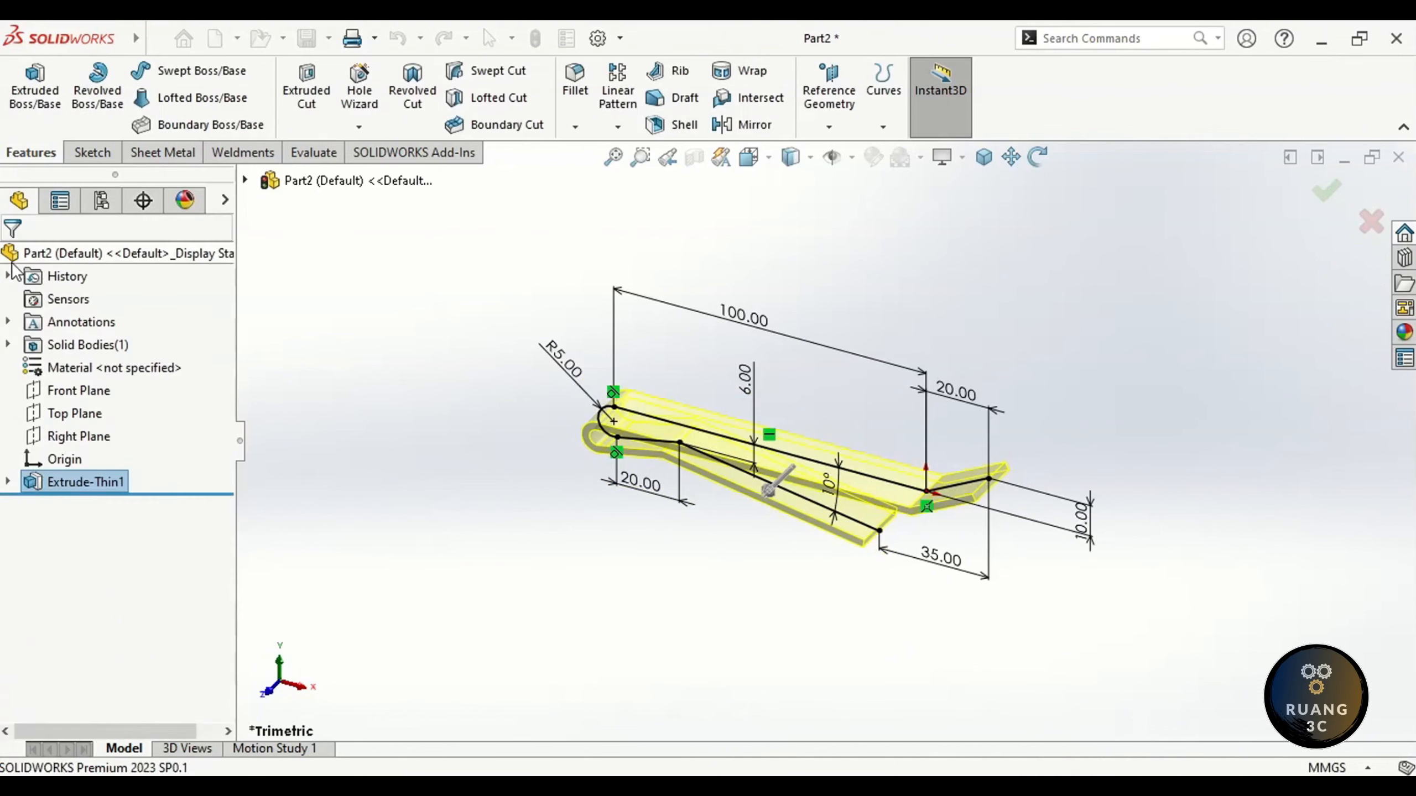
Fillet the two short vertical corner edges at the free end of the clip's lower arm with a 4 mm radius.
click(1038, 157)
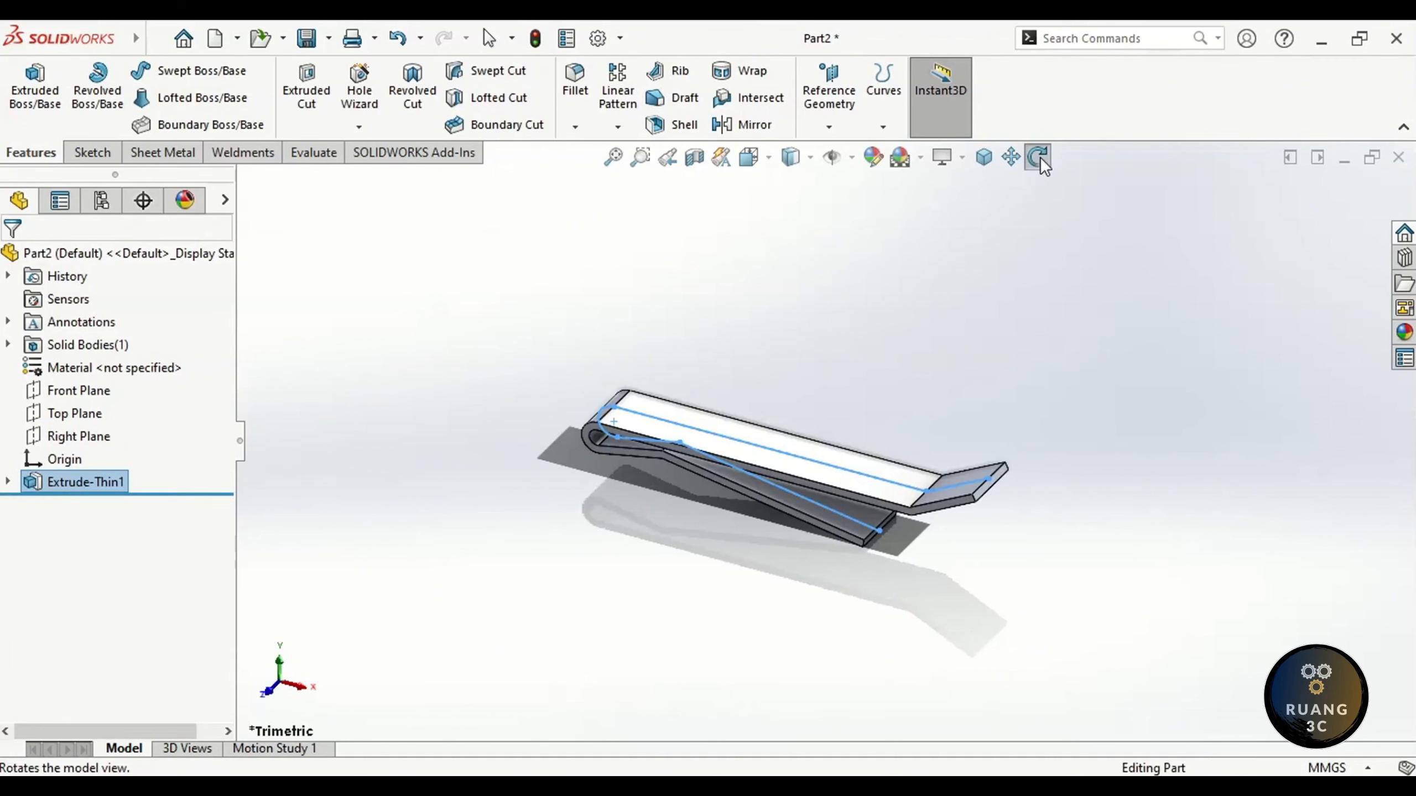
drag(947, 420, 911, 357)
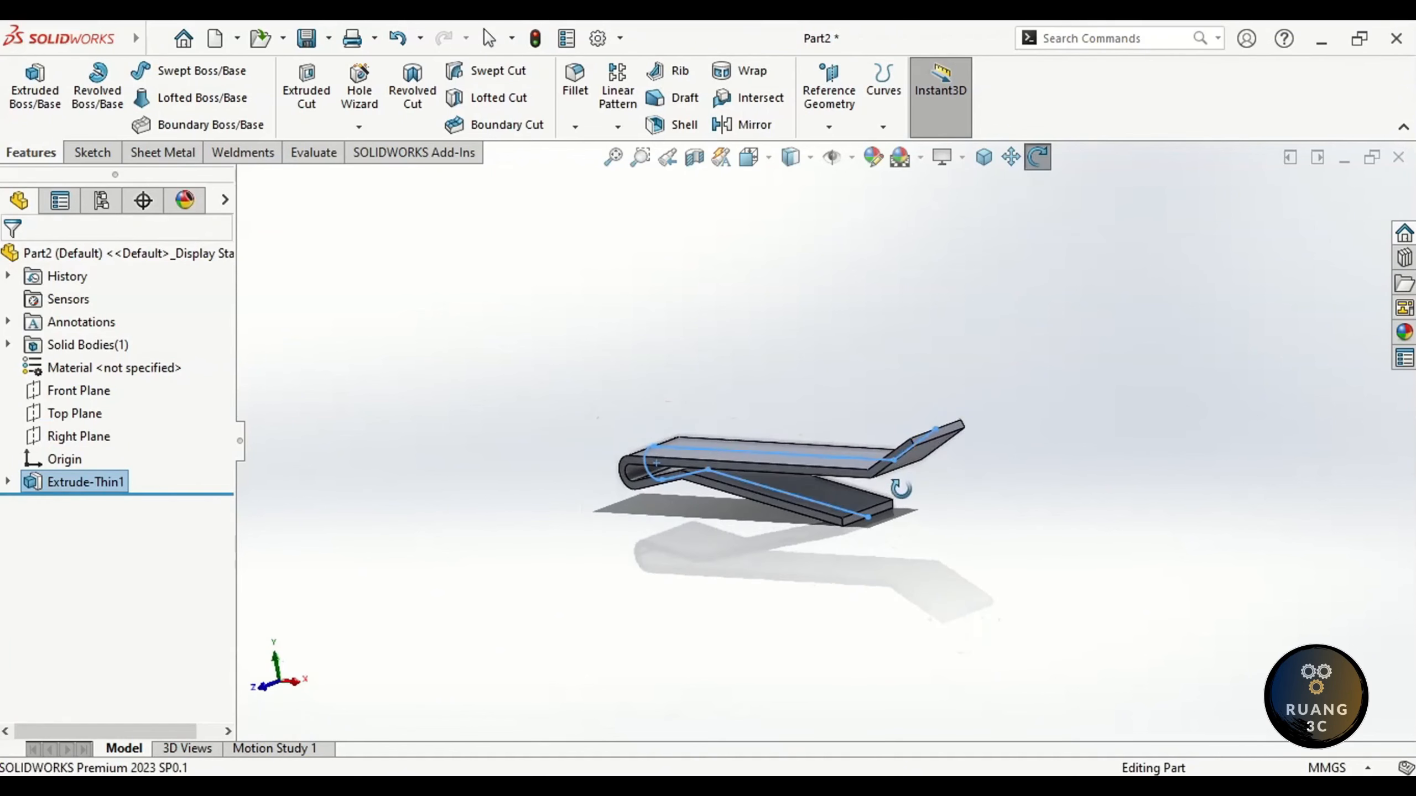
scroll(901, 493, down, 5)
scroll(717, 485, down, 2)
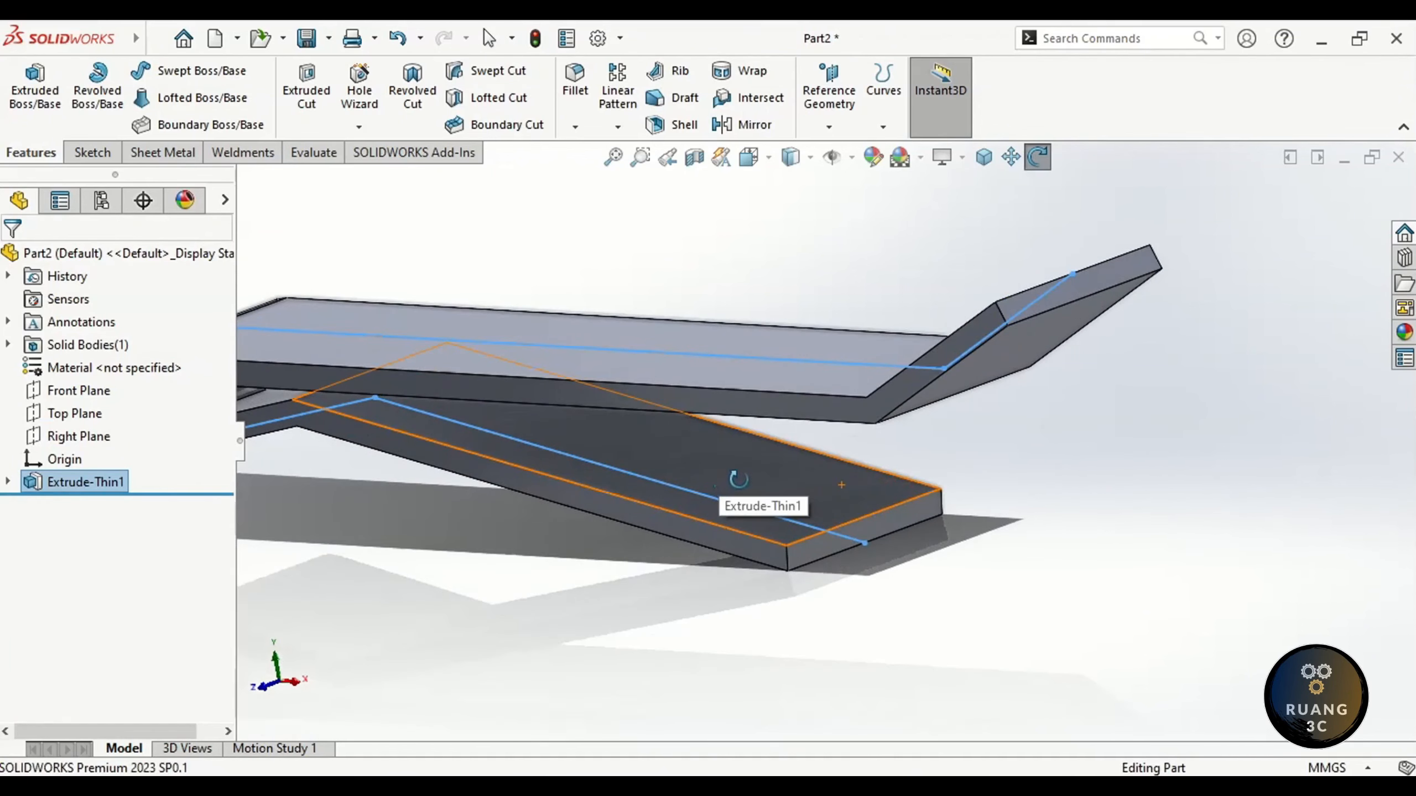
key(Escape)
click(785, 554)
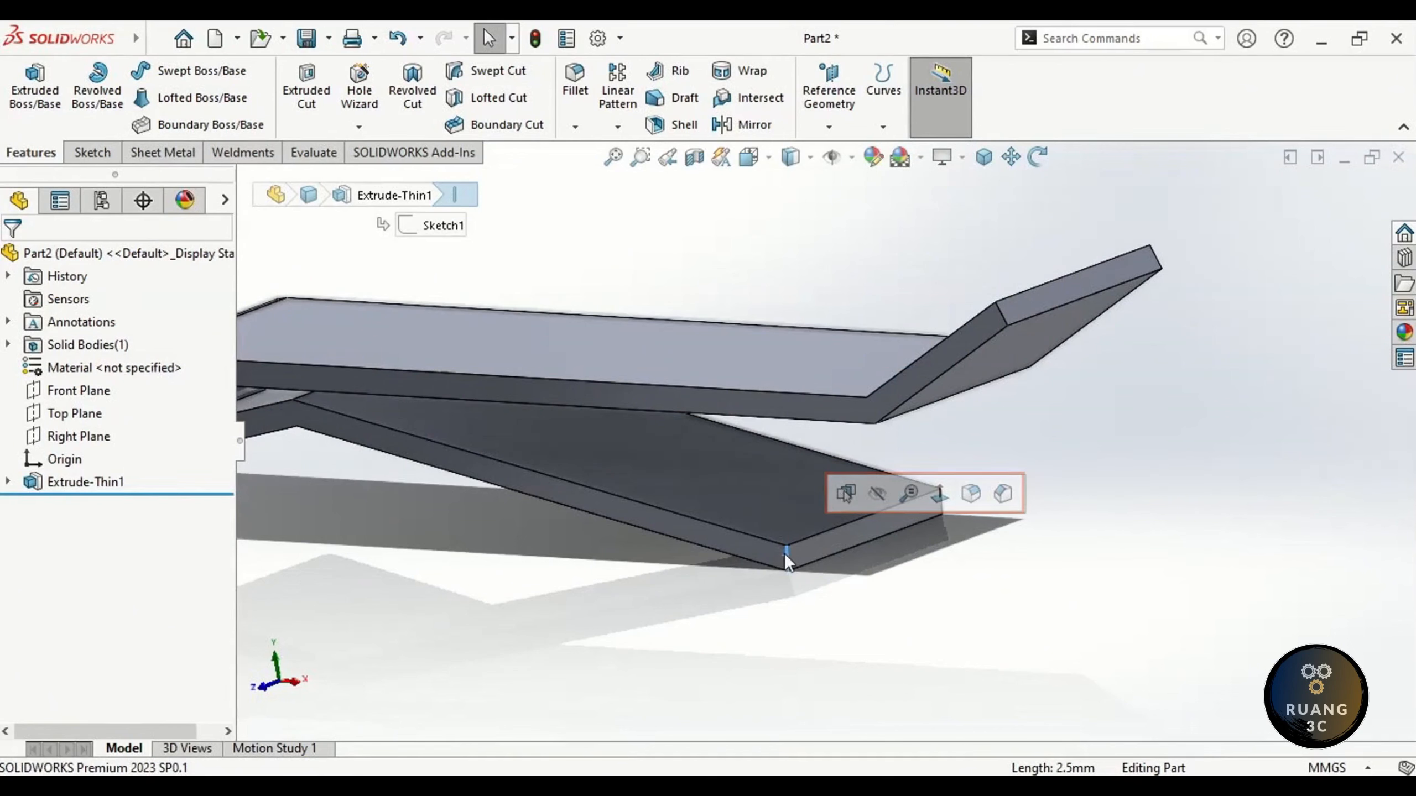
click(970, 494)
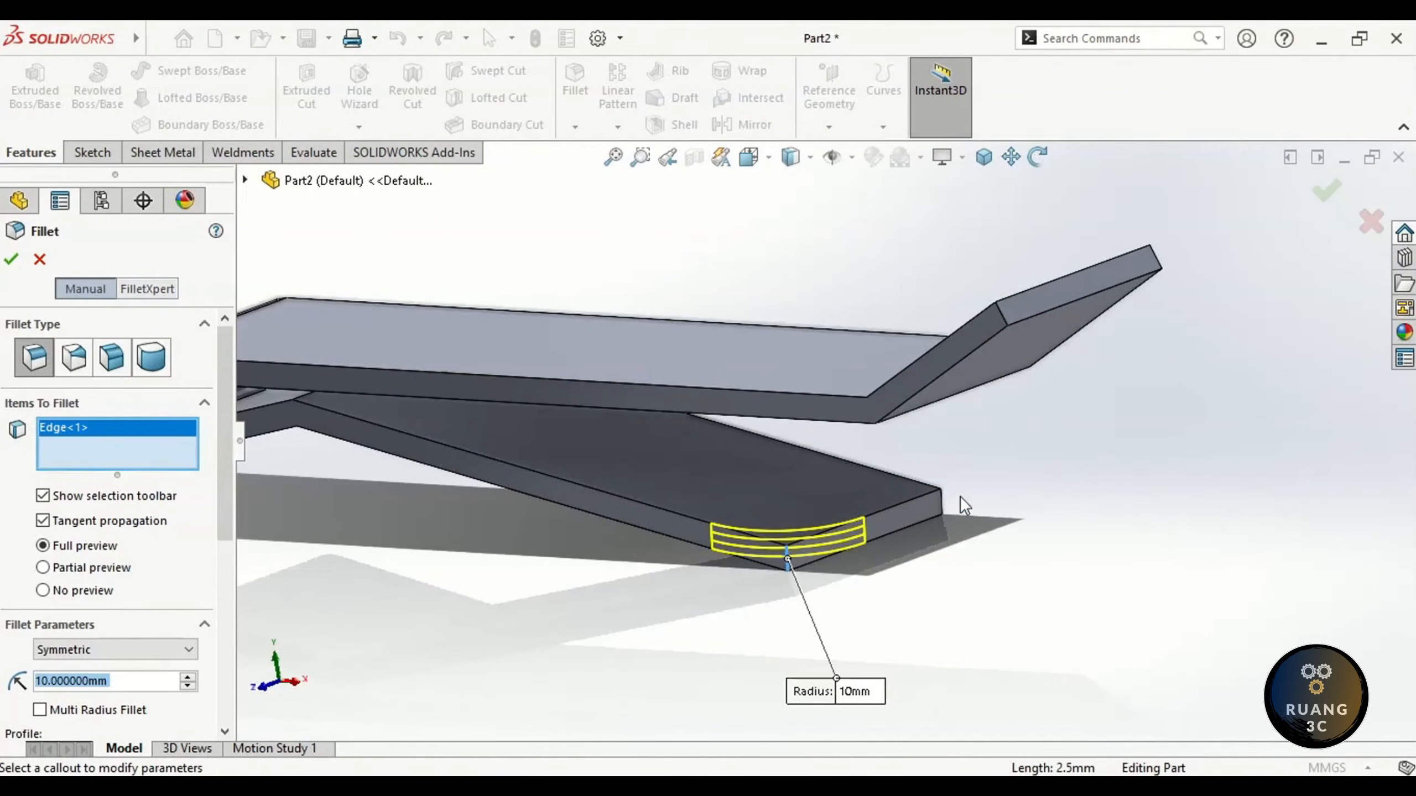
click(943, 500)
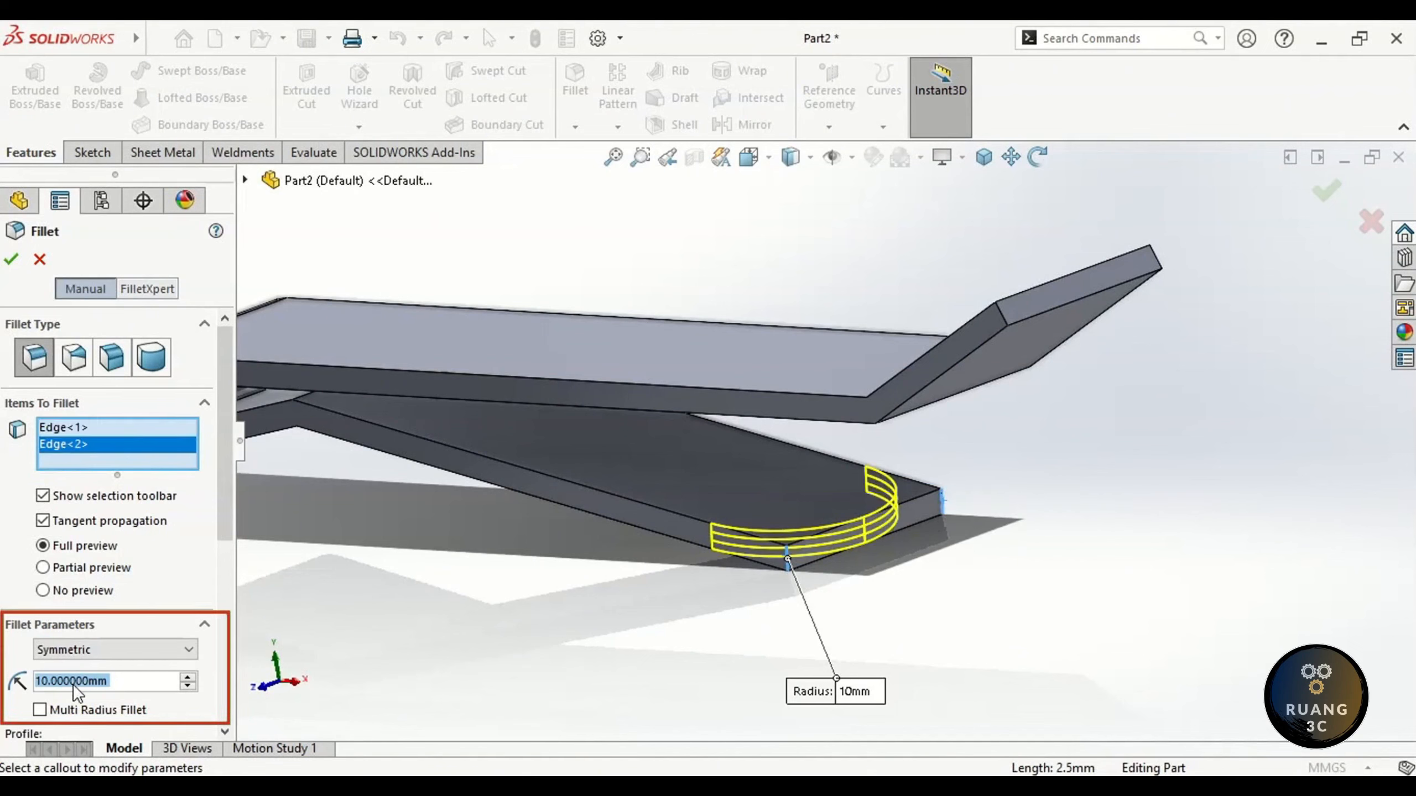
text(4)
key(Return)
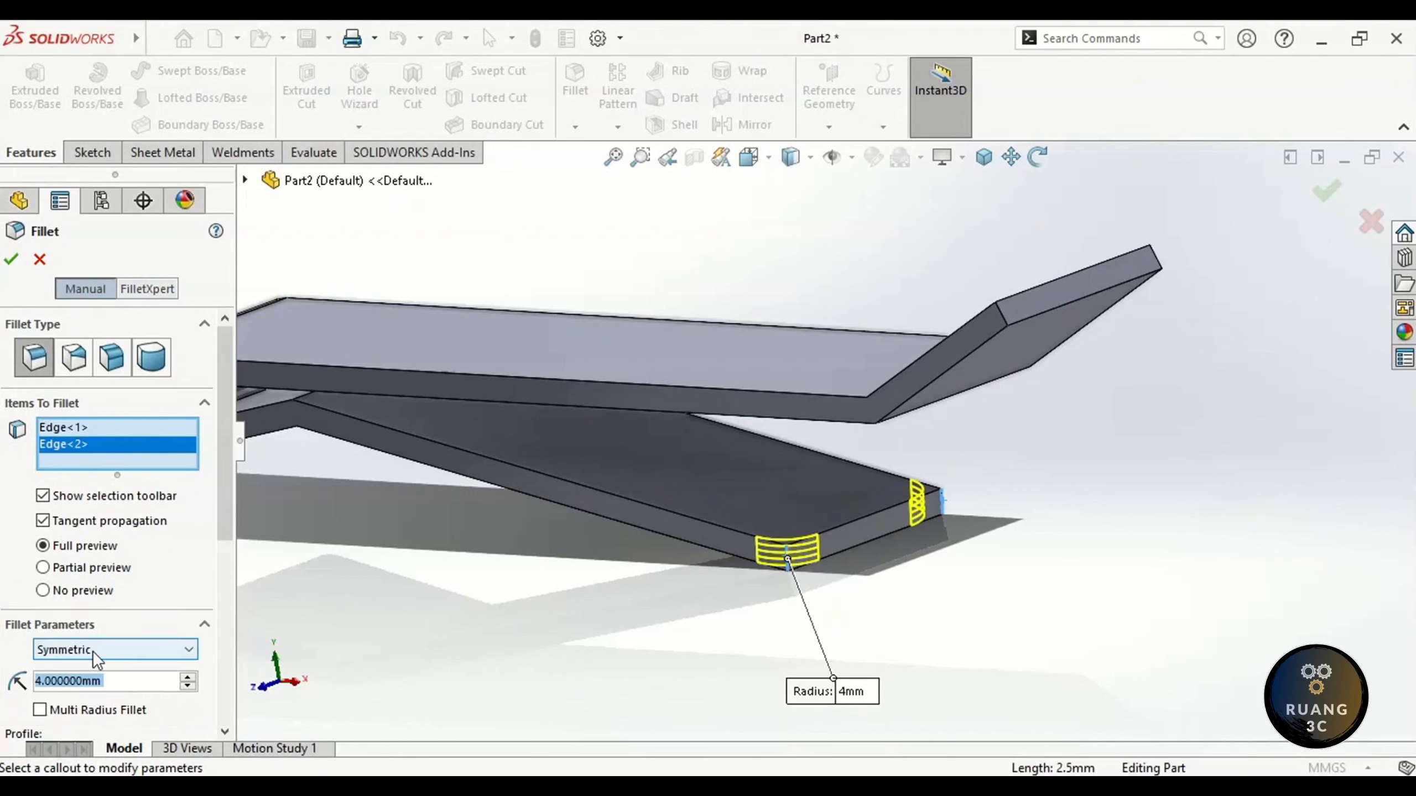
click(43, 590)
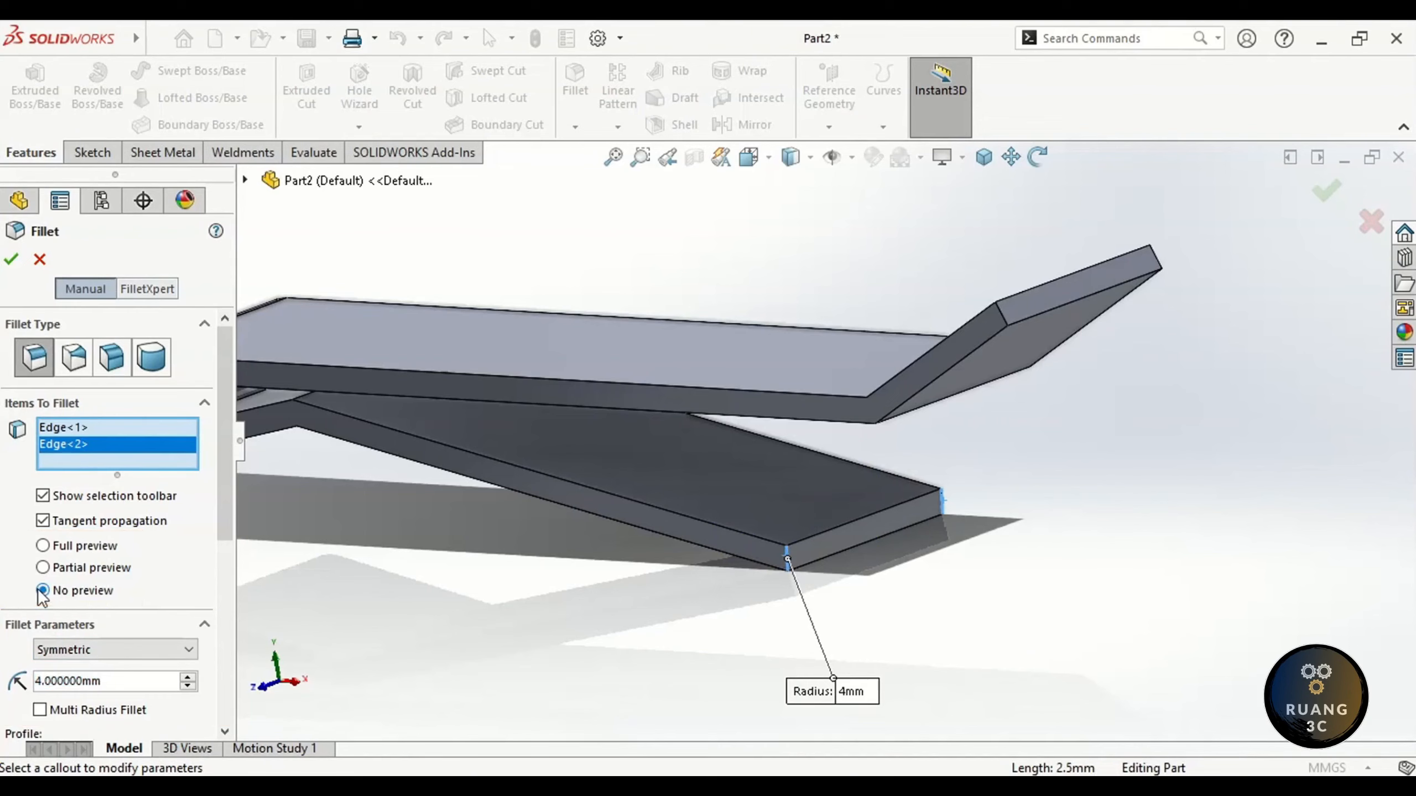
click(43, 546)
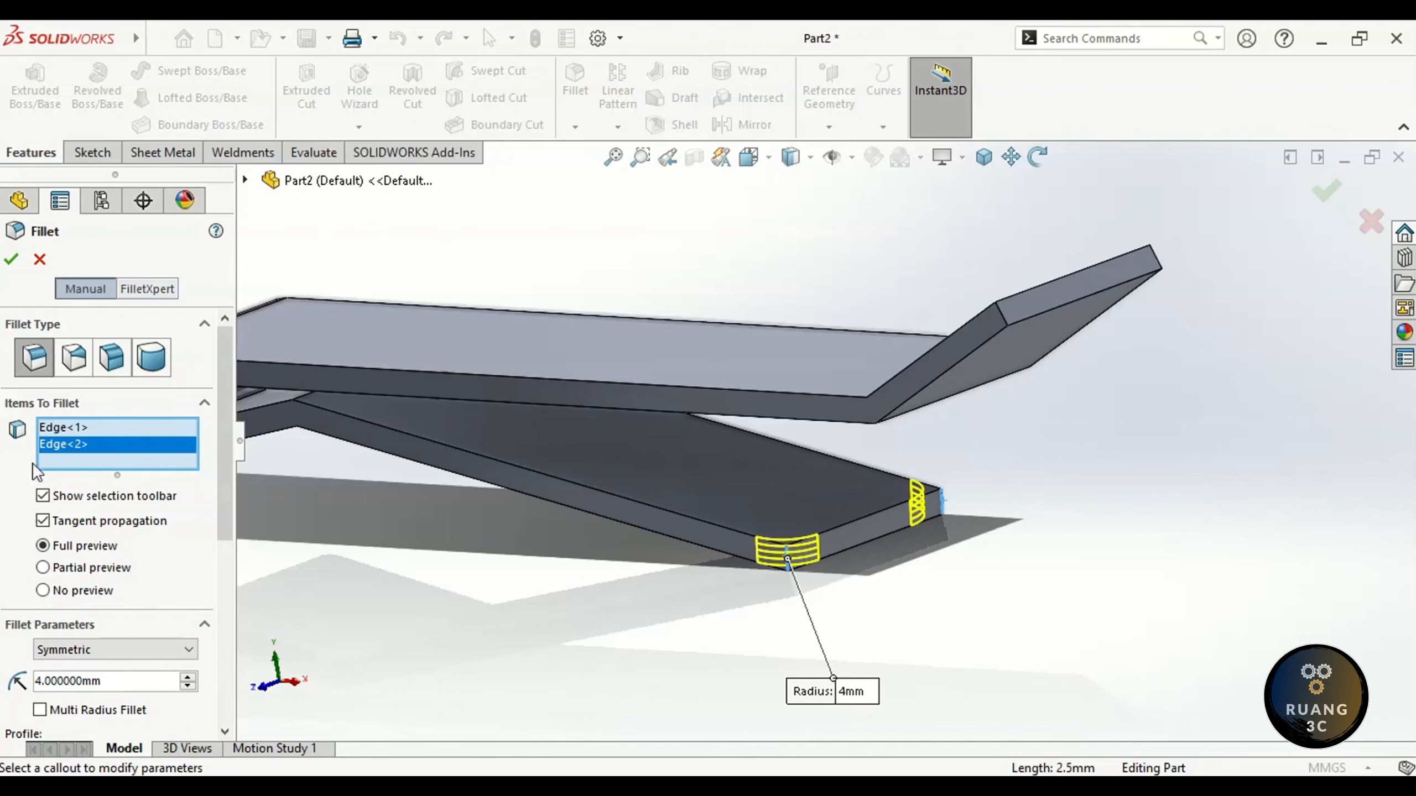
click(11, 258)
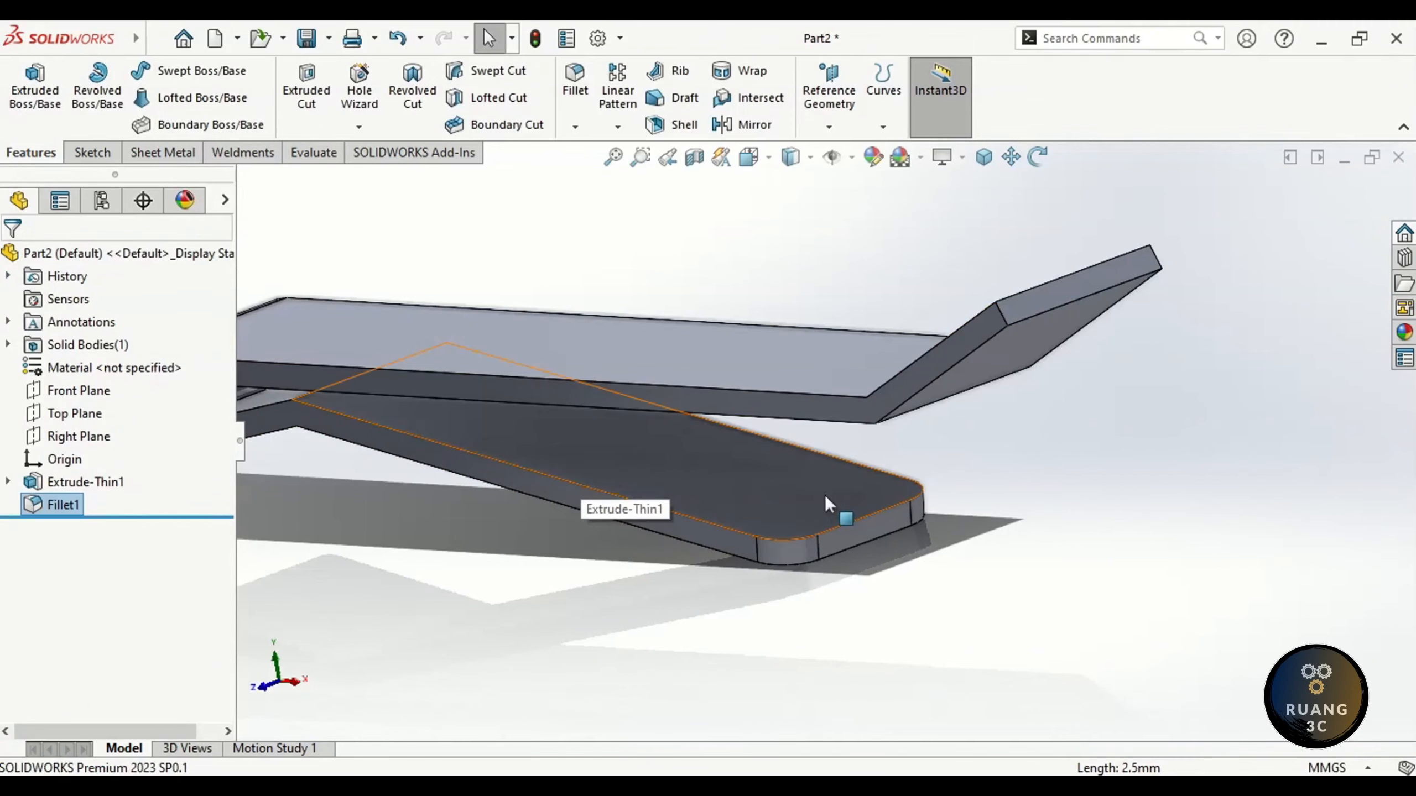
Start an asymmetric distance-distance chamfer on the upper edge of the lower arm's free end, with tangent propagation turned off.
click(865, 514)
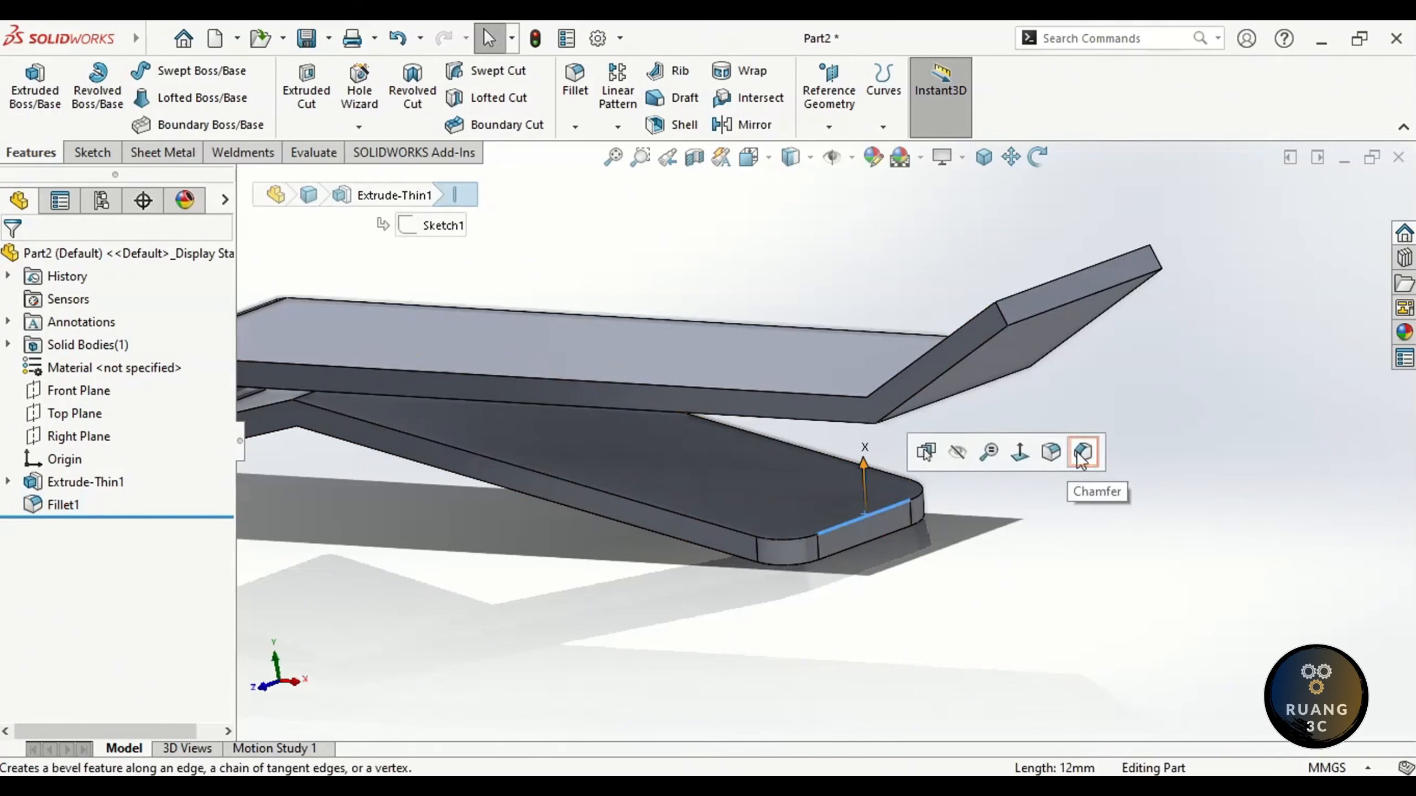
click(1080, 452)
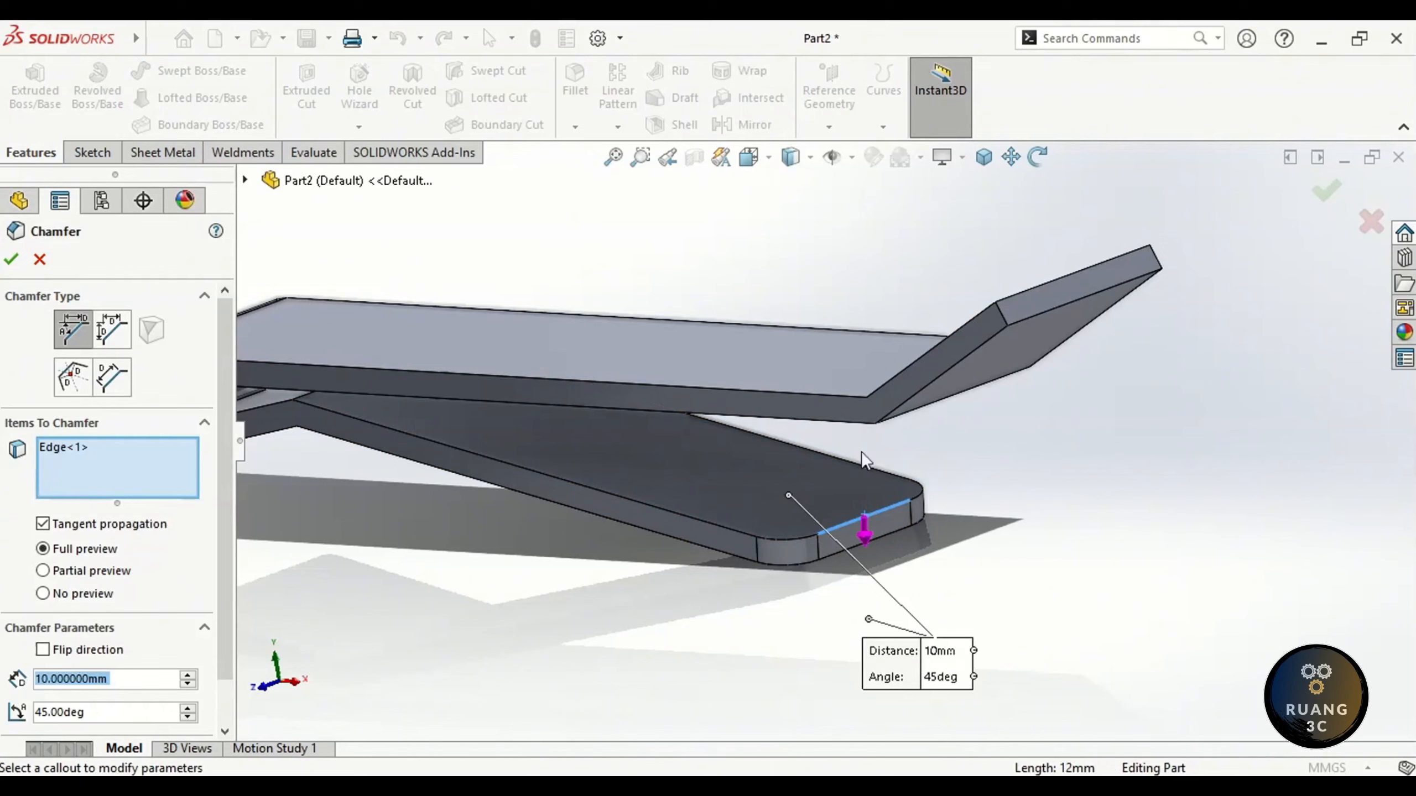
click(118, 334)
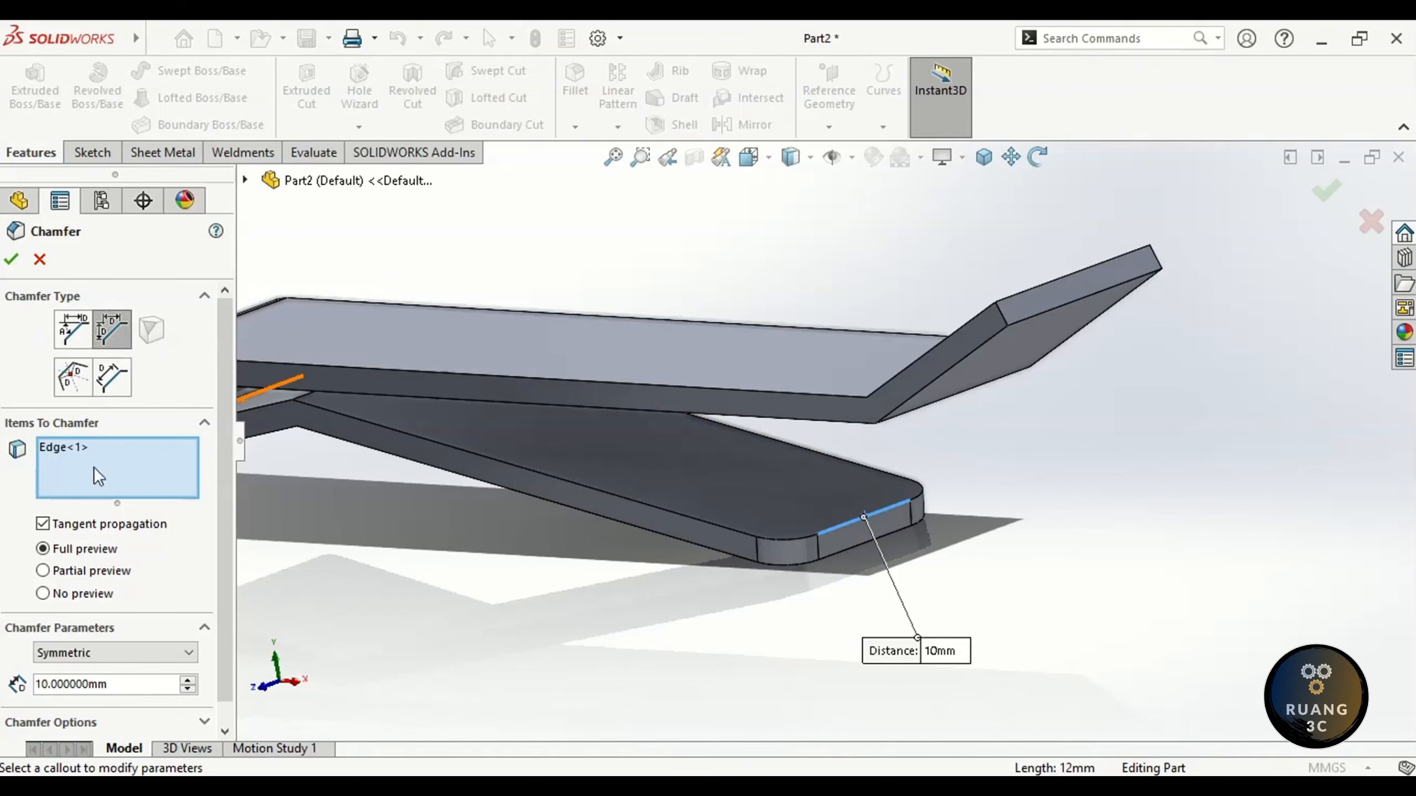
click(41, 524)
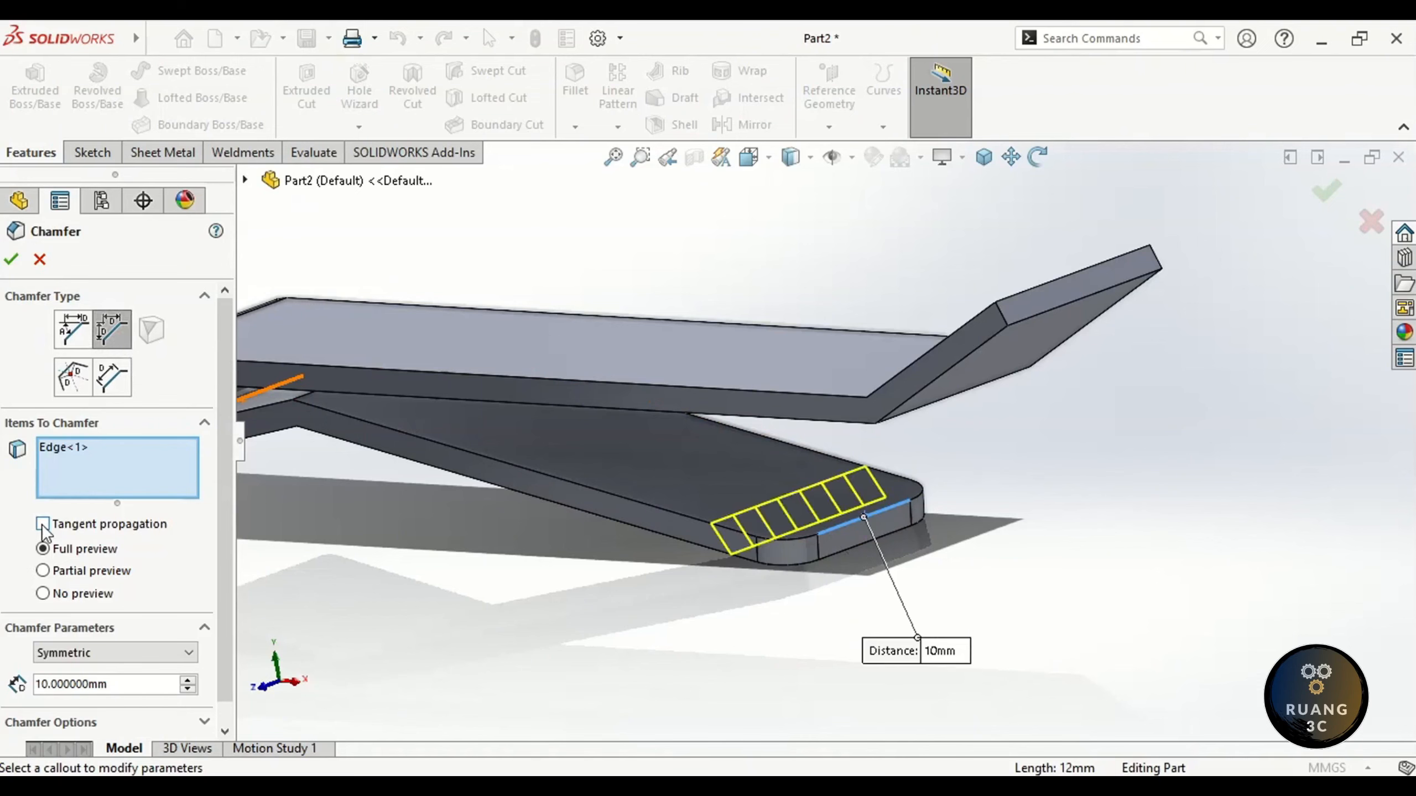
click(80, 651)
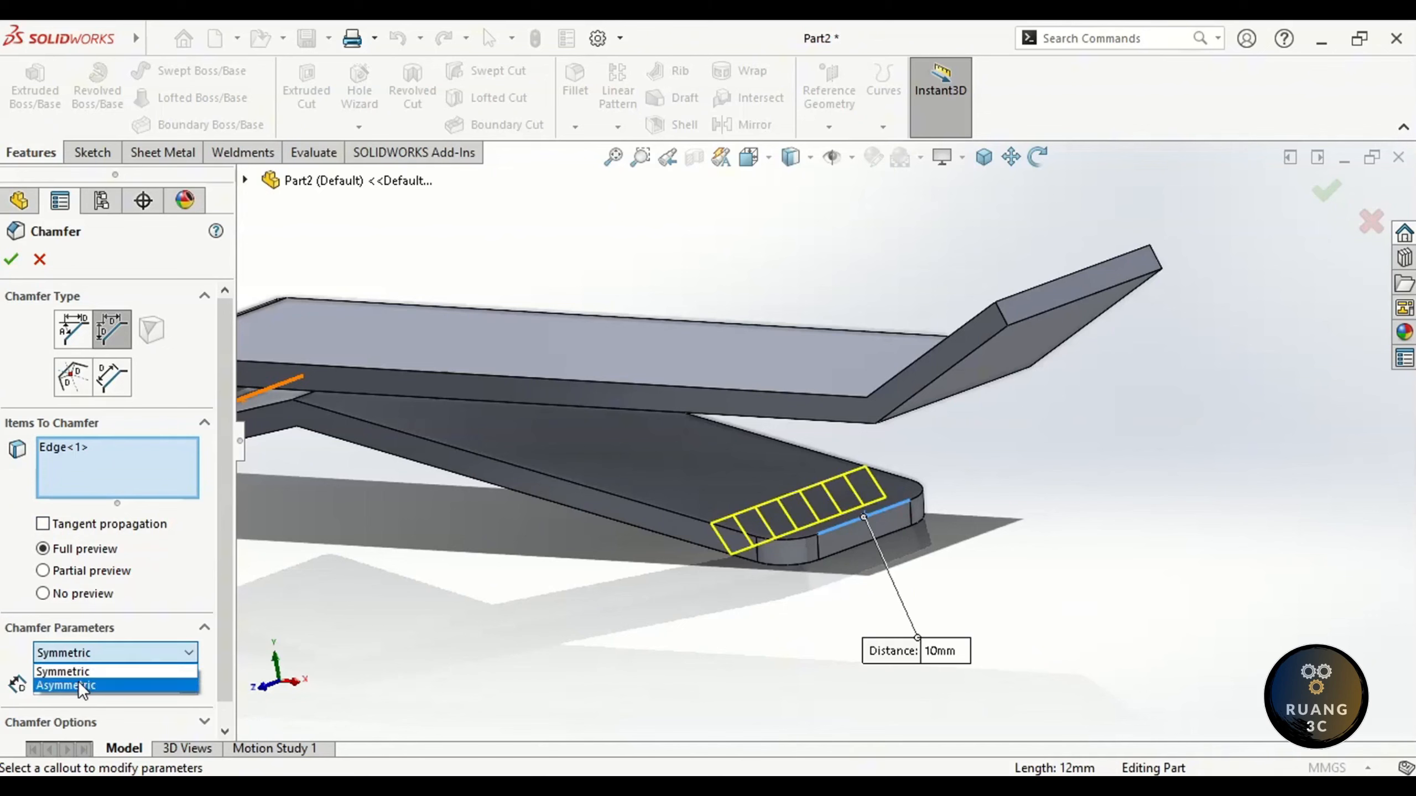
click(78, 684)
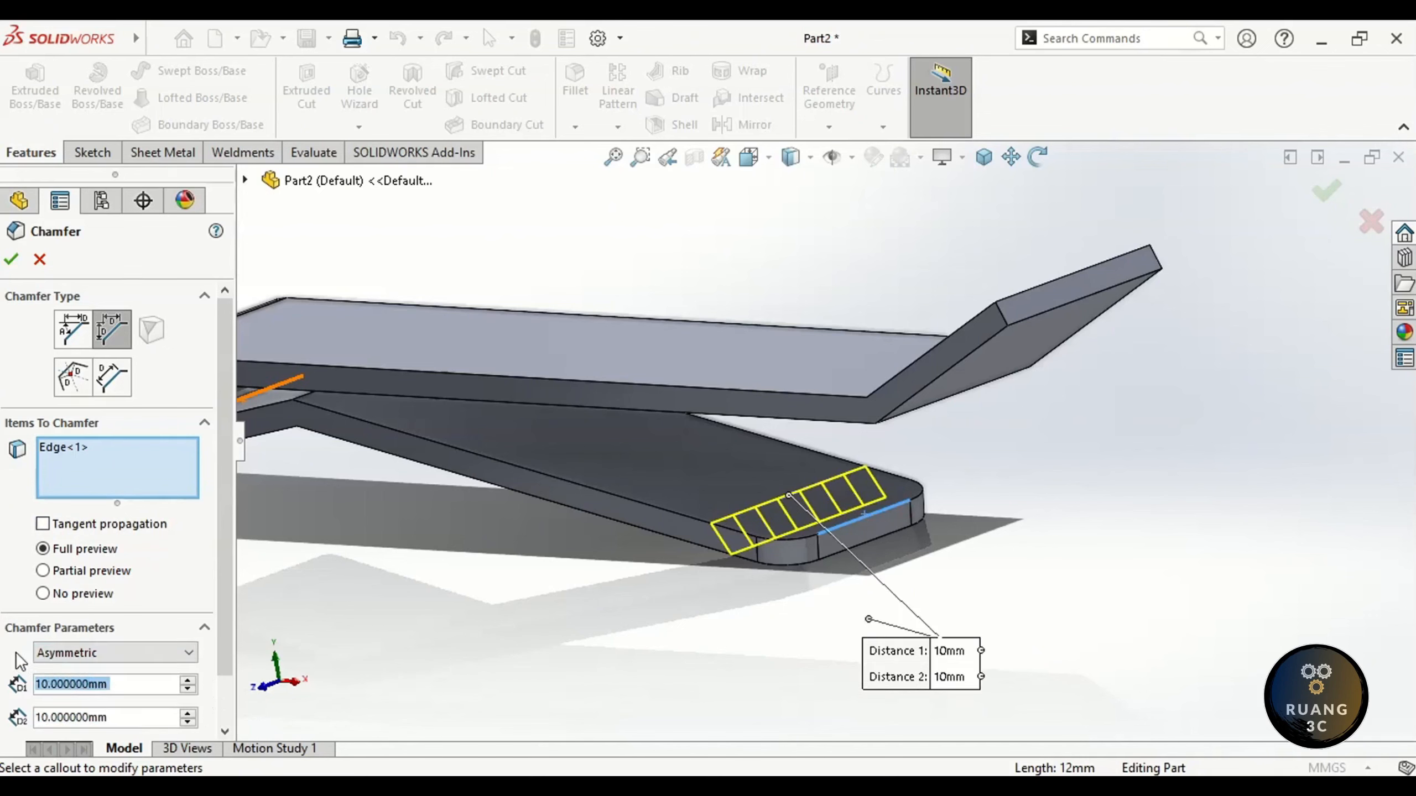
Set the chamfer's Distance 1 to 2 mm and Distance 2 to 6 mm, and finish the chamfer.
text(2)
key(Return)
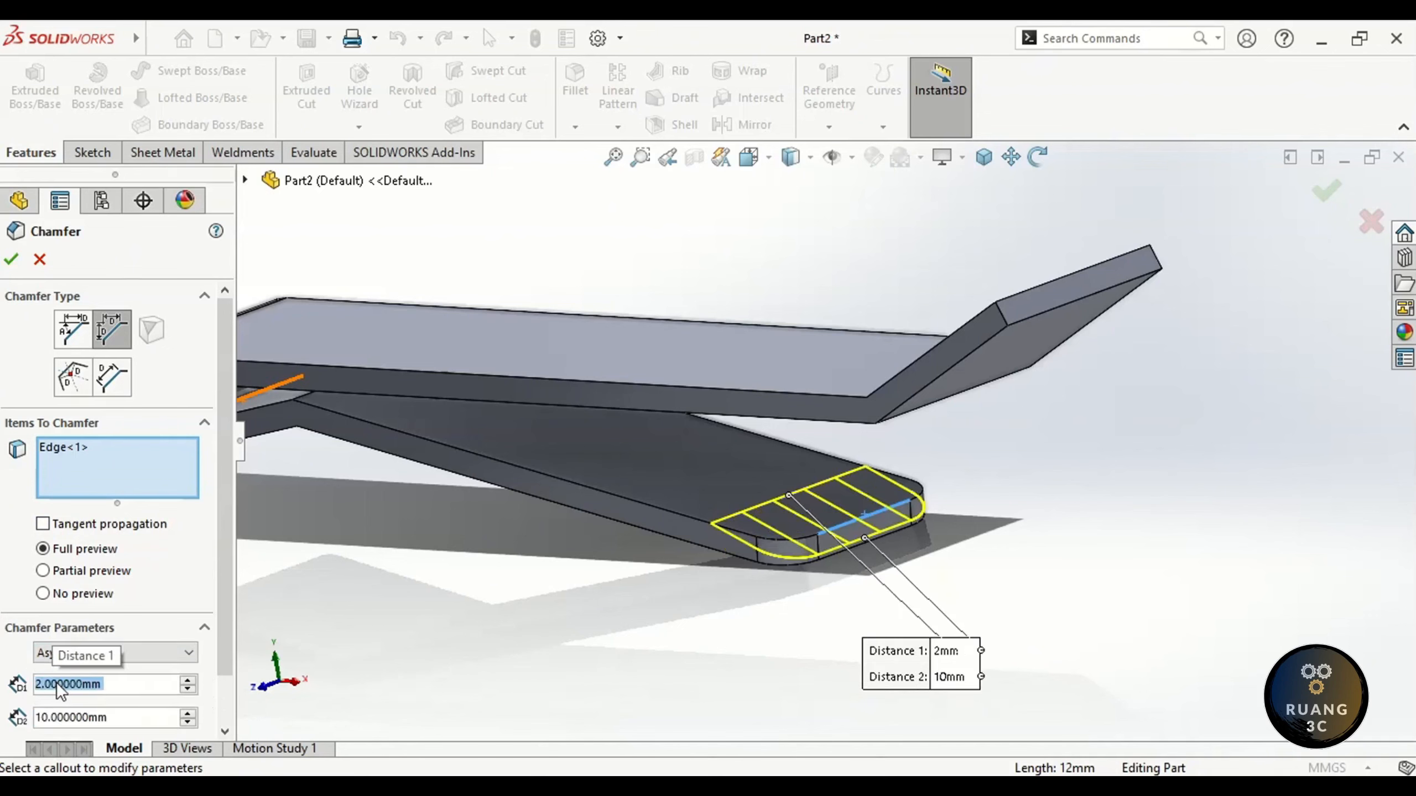
double_click(56, 709)
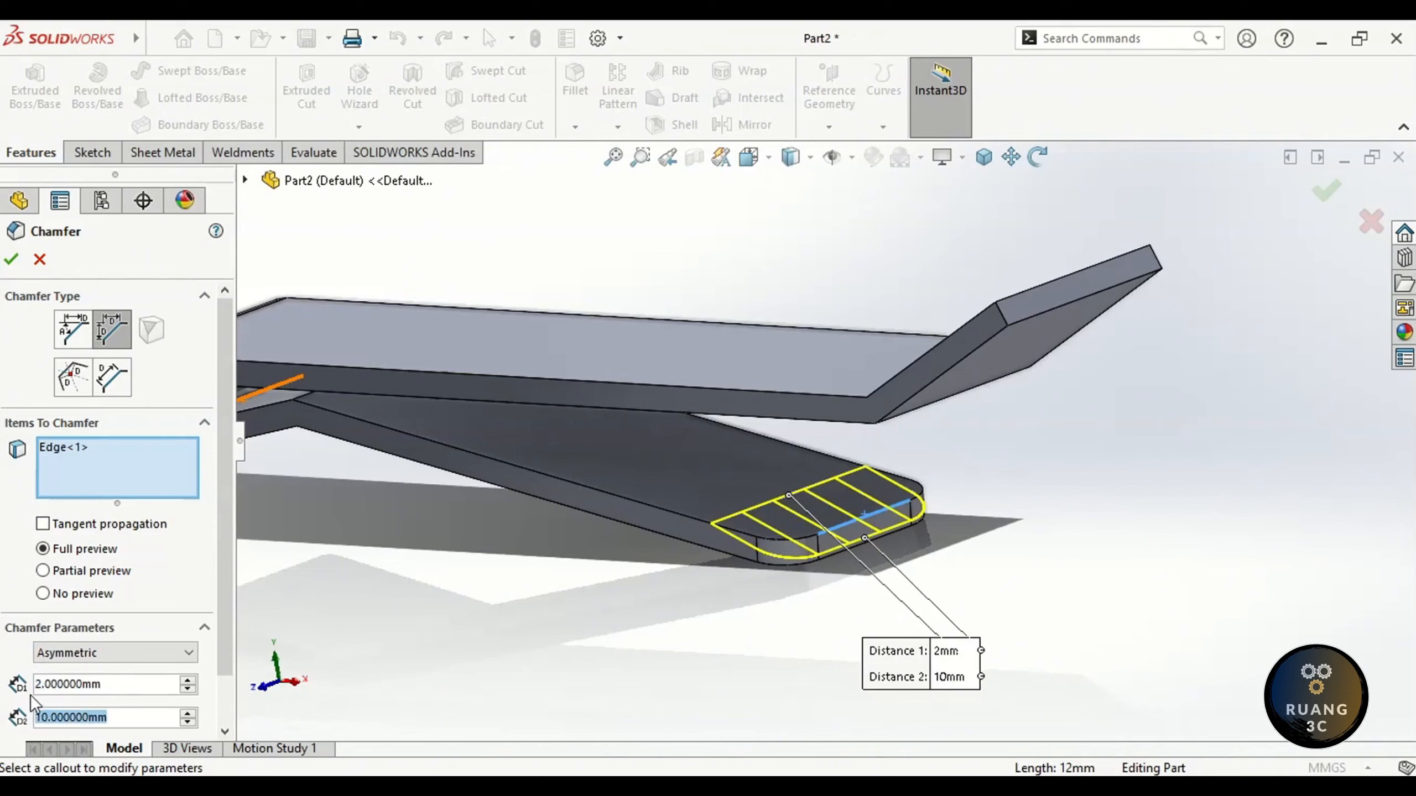
text(6)
key(Return)
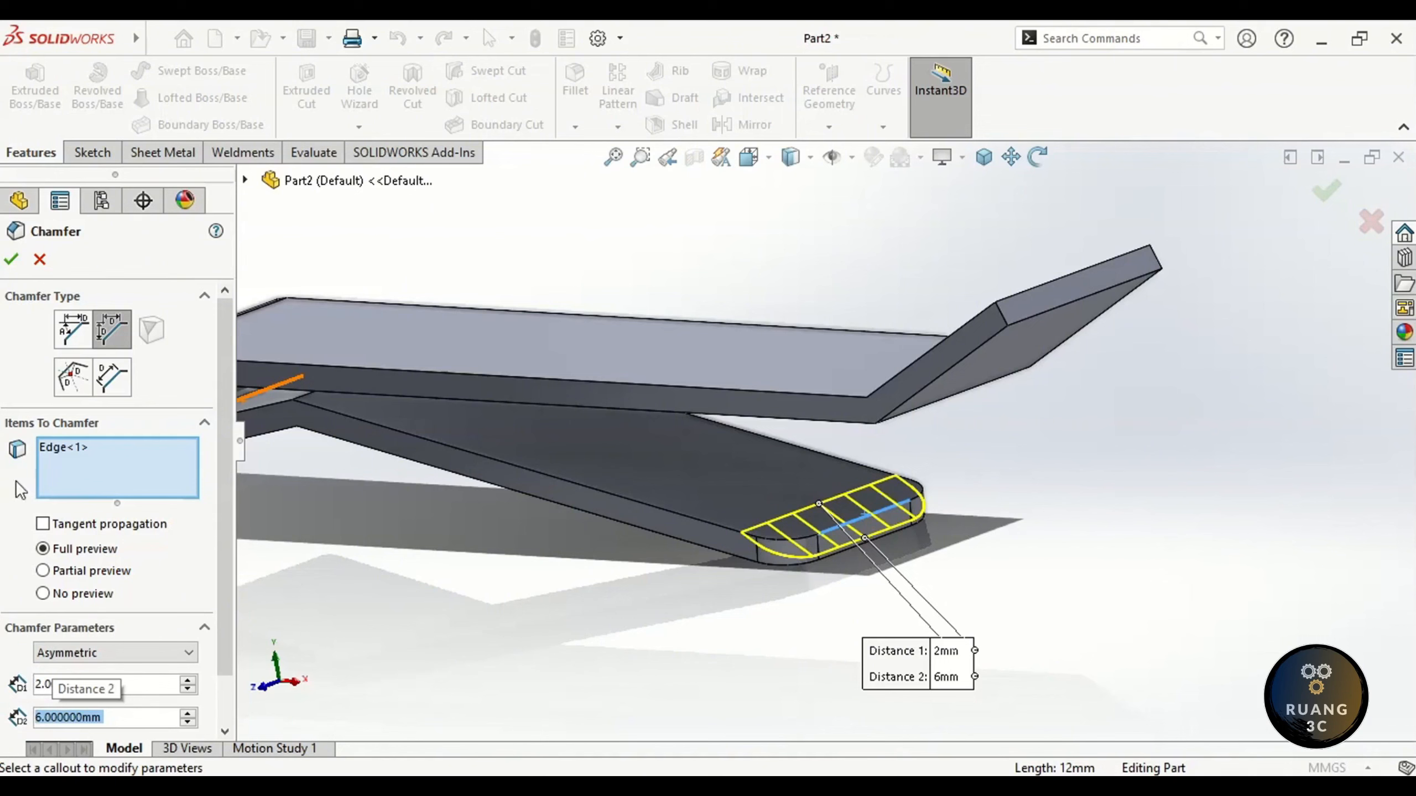
click(12, 259)
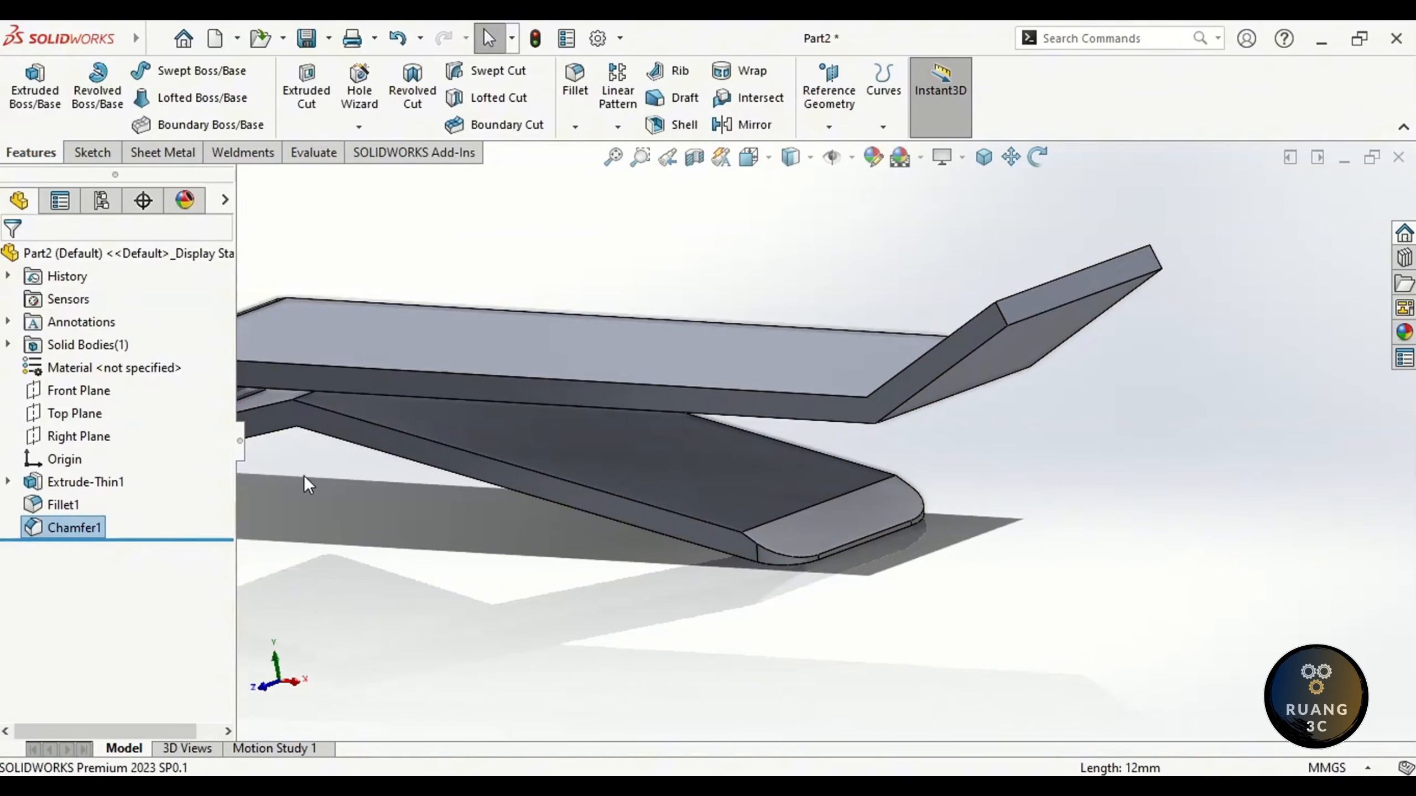
click(983, 156)
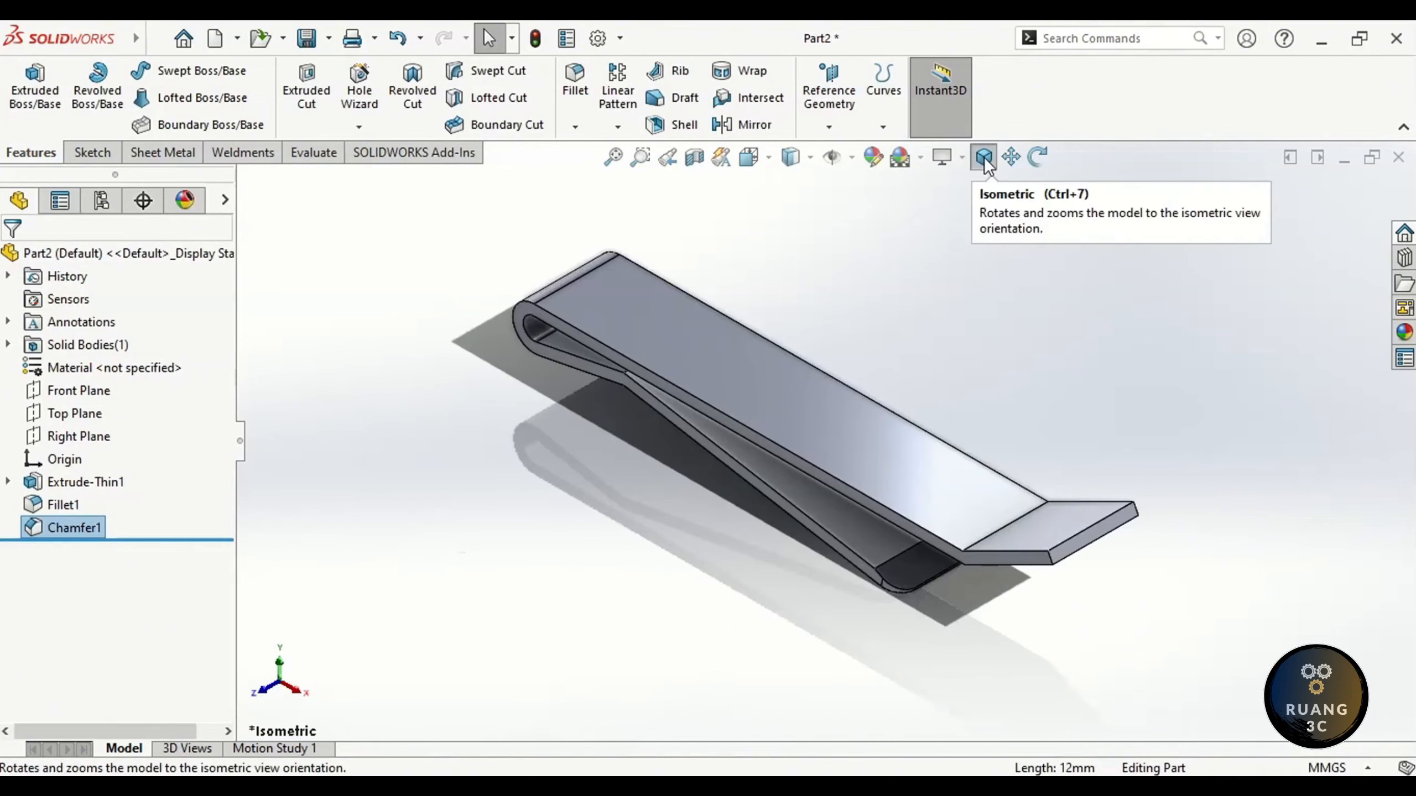
Start a full round fillet at the upper arm's free end, using the clip's front side face as Side Face Set 1 and the end face as center.
click(1050, 558)
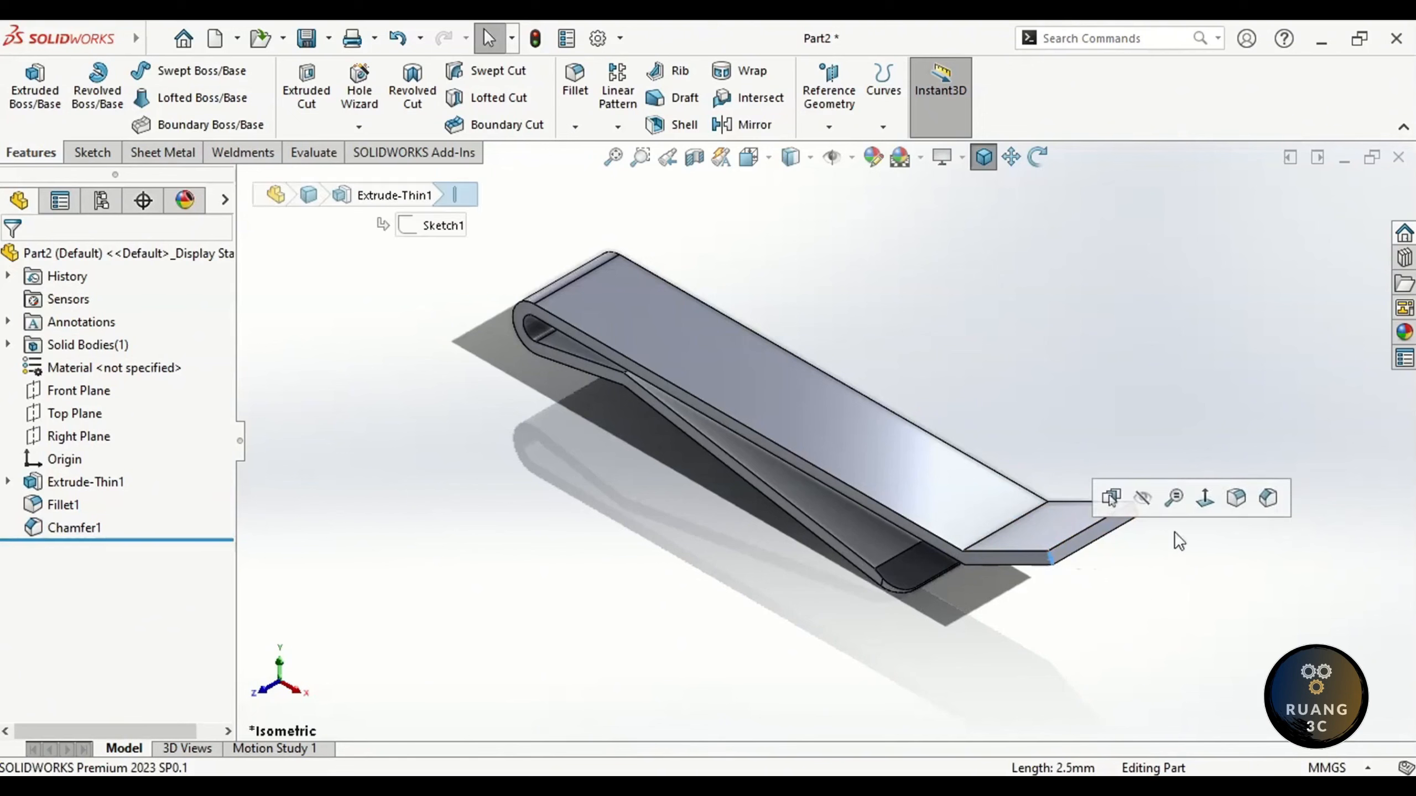
click(1237, 500)
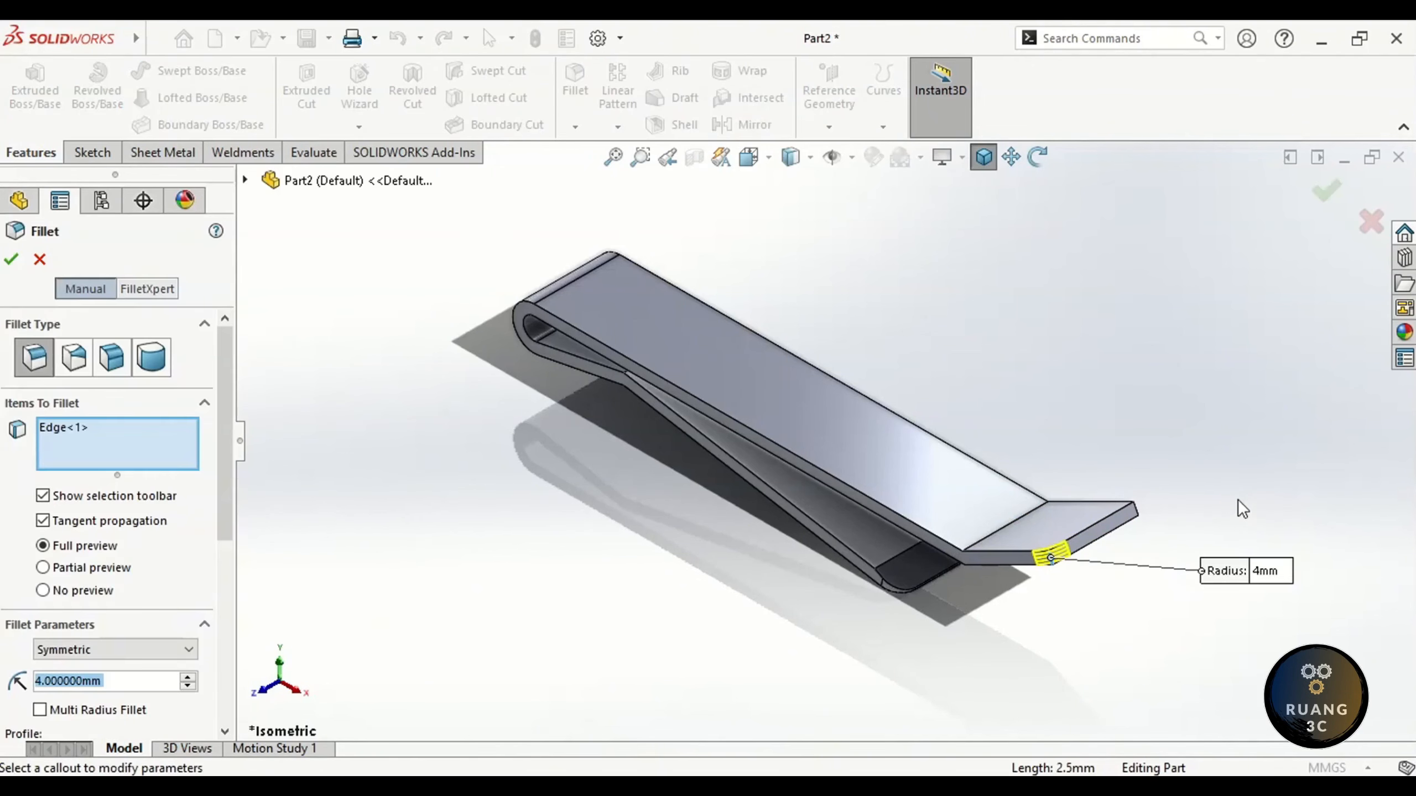
click(156, 366)
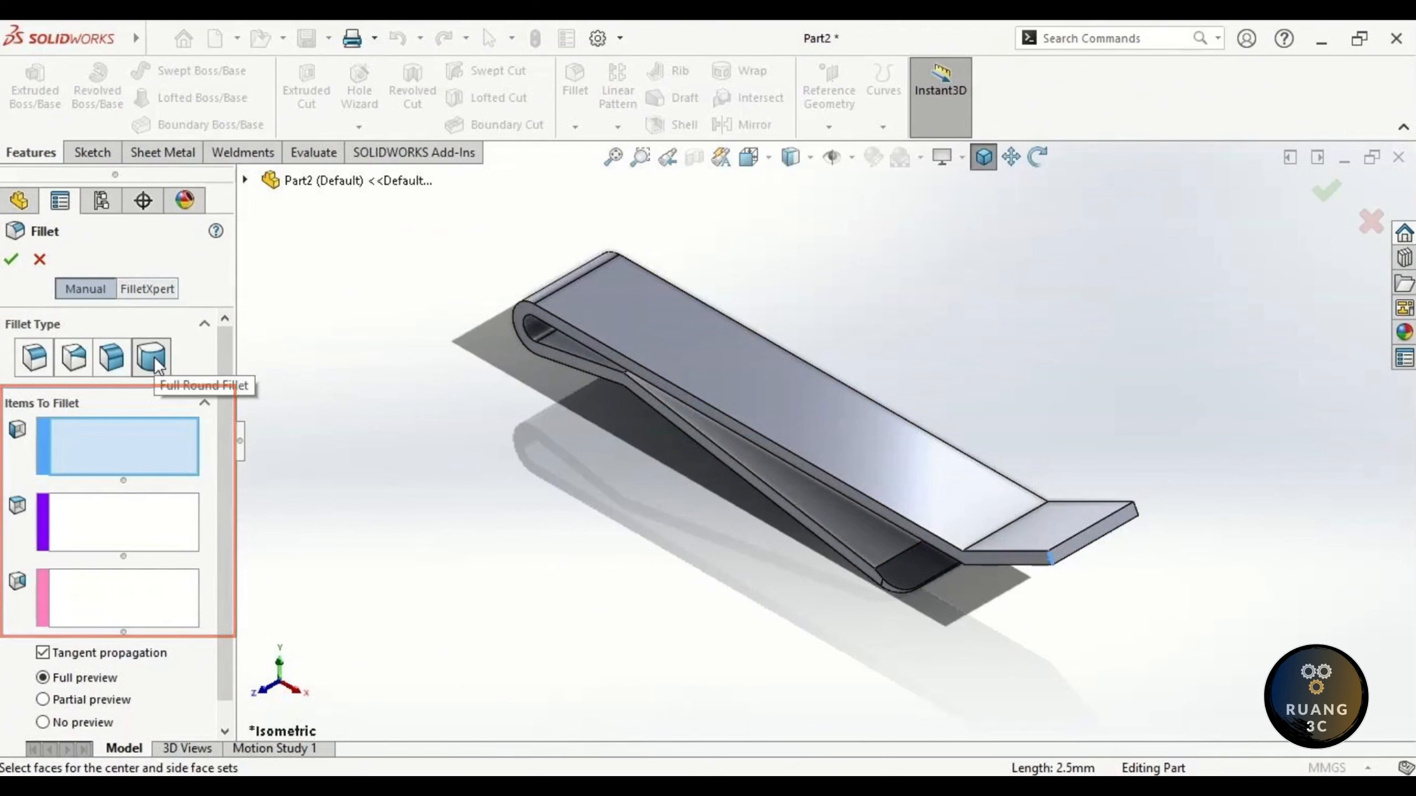
click(133, 441)
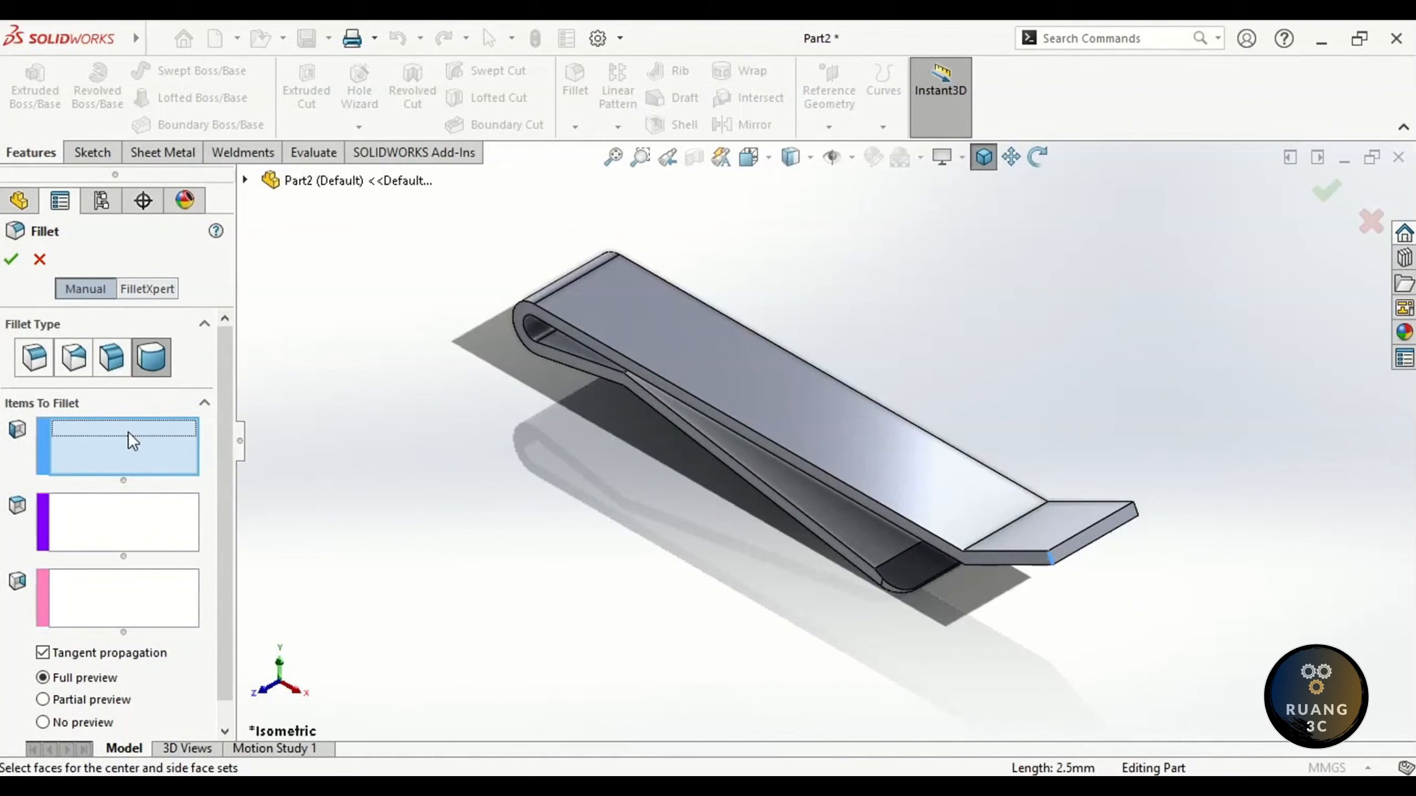
click(1003, 560)
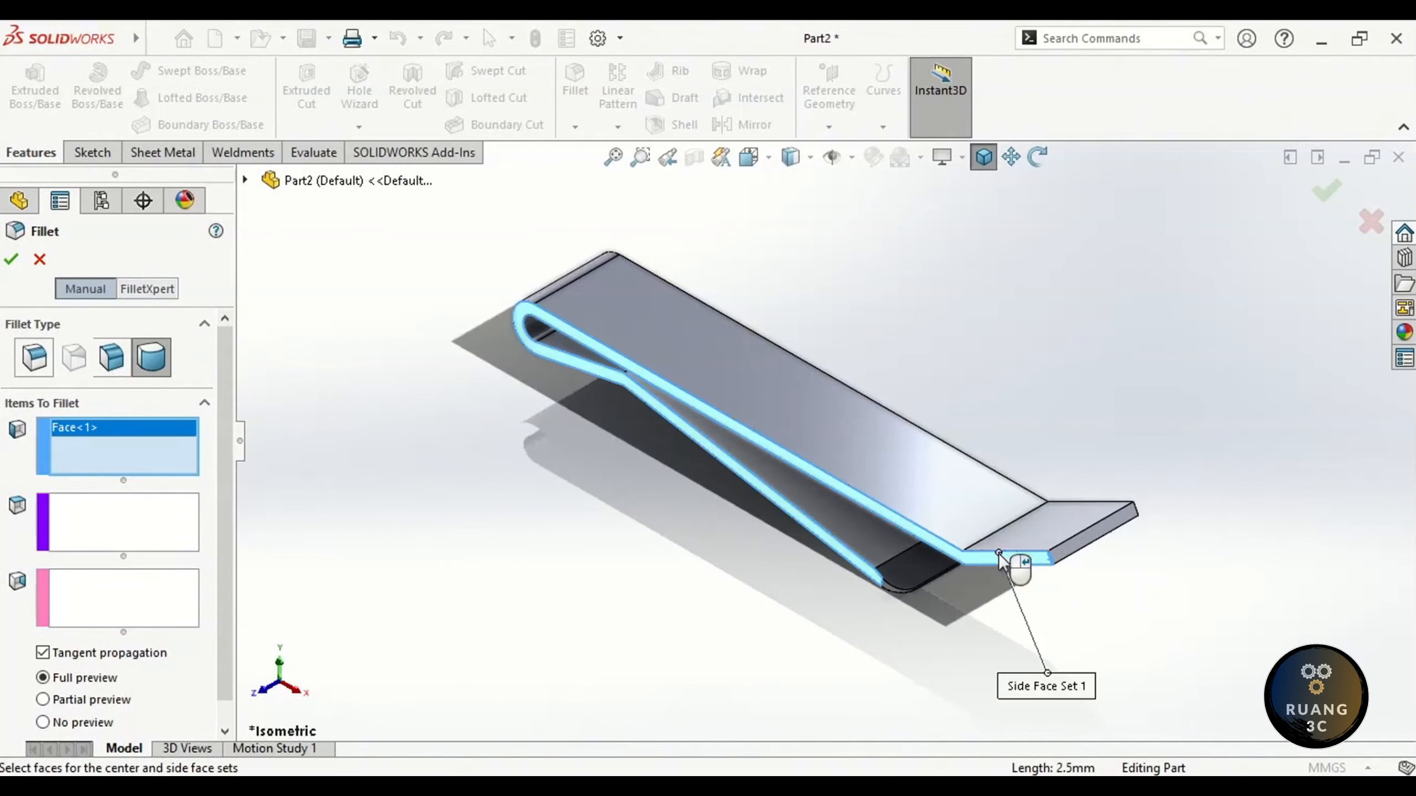
click(123, 530)
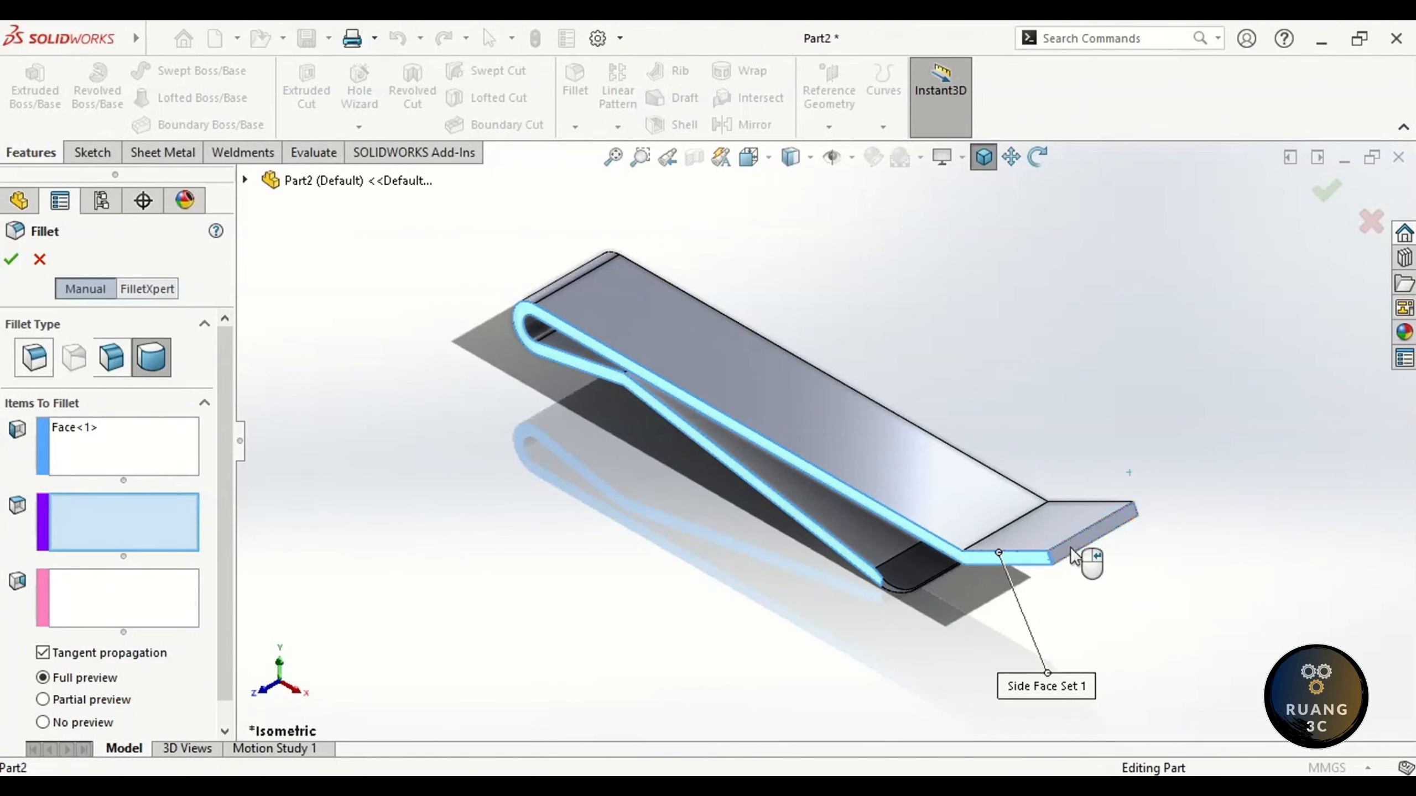
click(1084, 562)
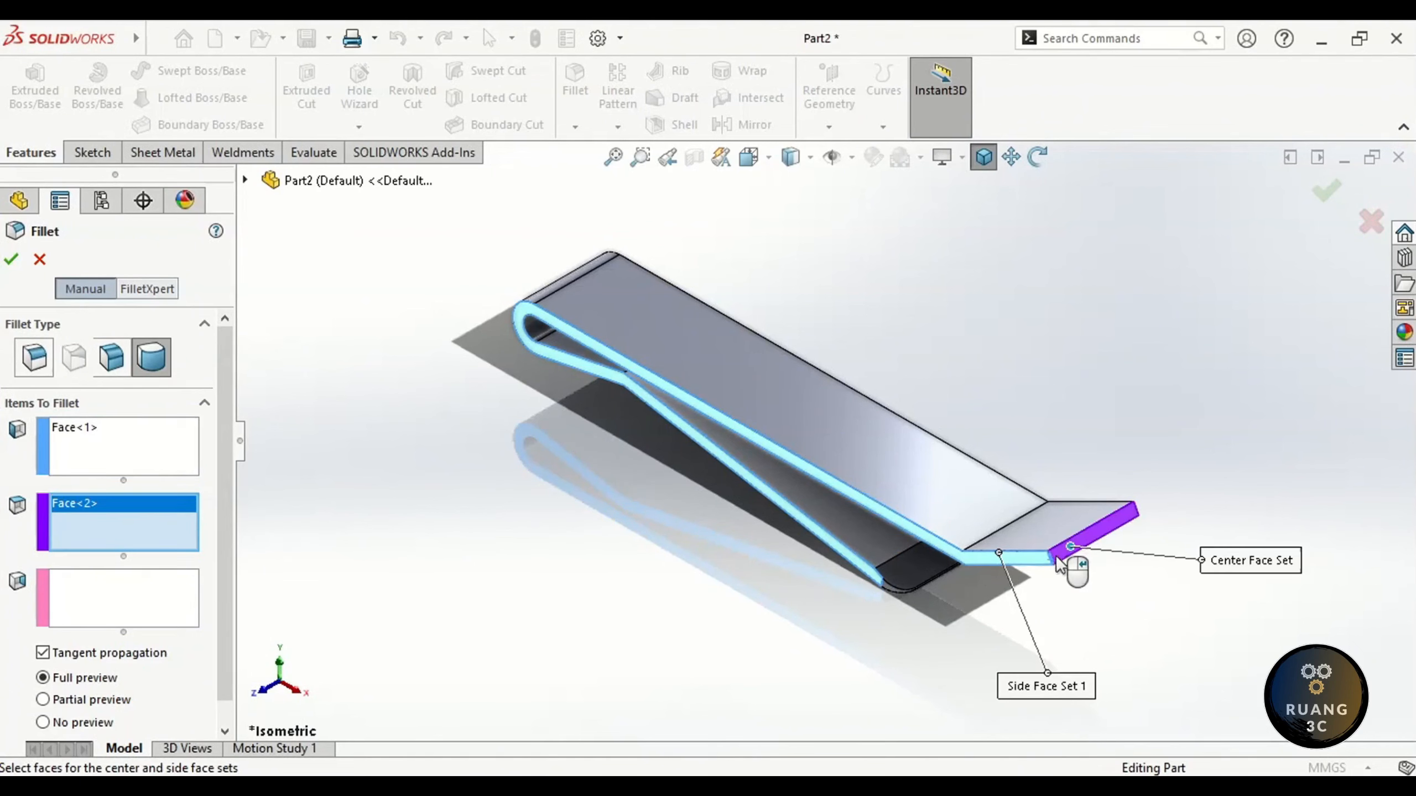
Assign the clip's opposite side face as Side Face Set 2 and finish the full round fillet.
click(123, 593)
click(1037, 157)
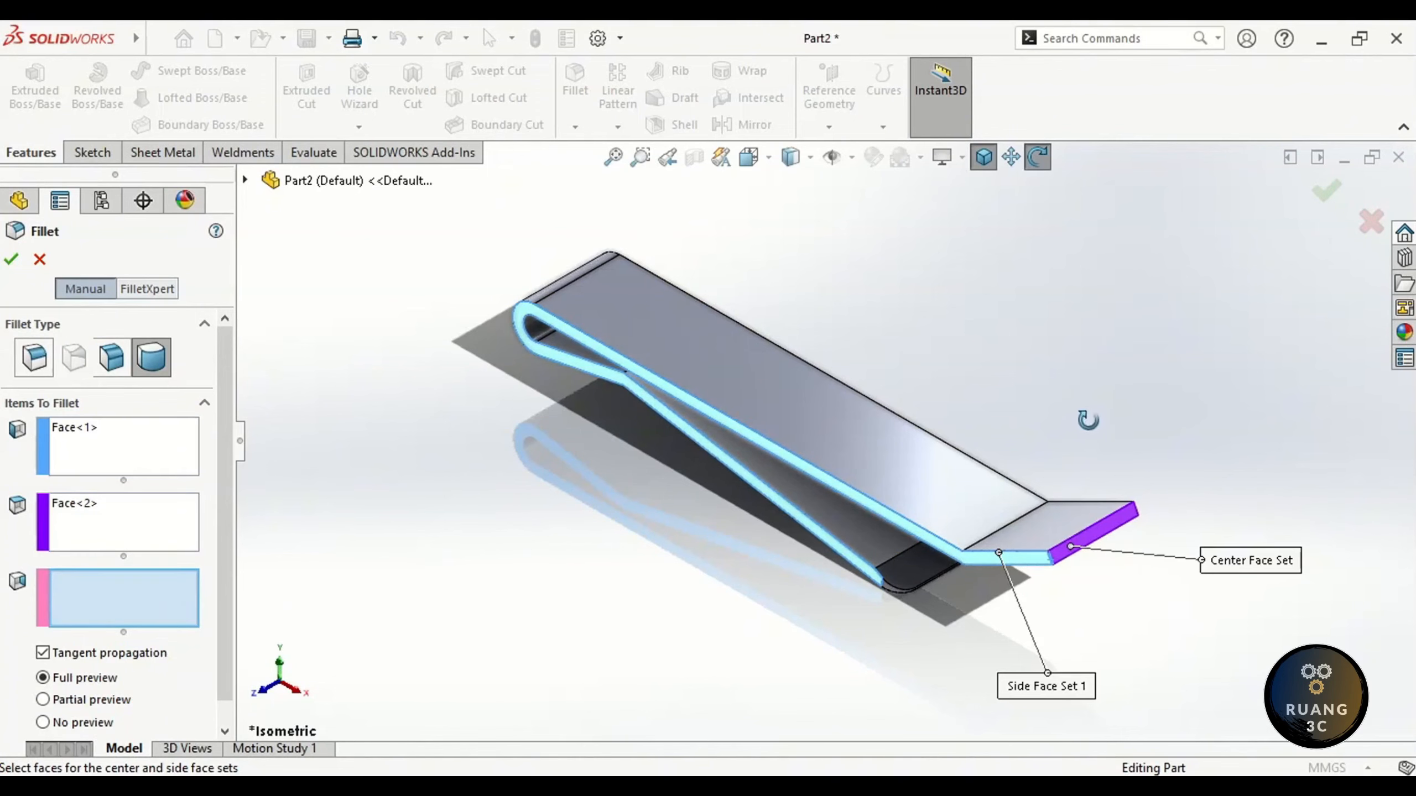
drag(1087, 417, 992, 336)
click(1037, 157)
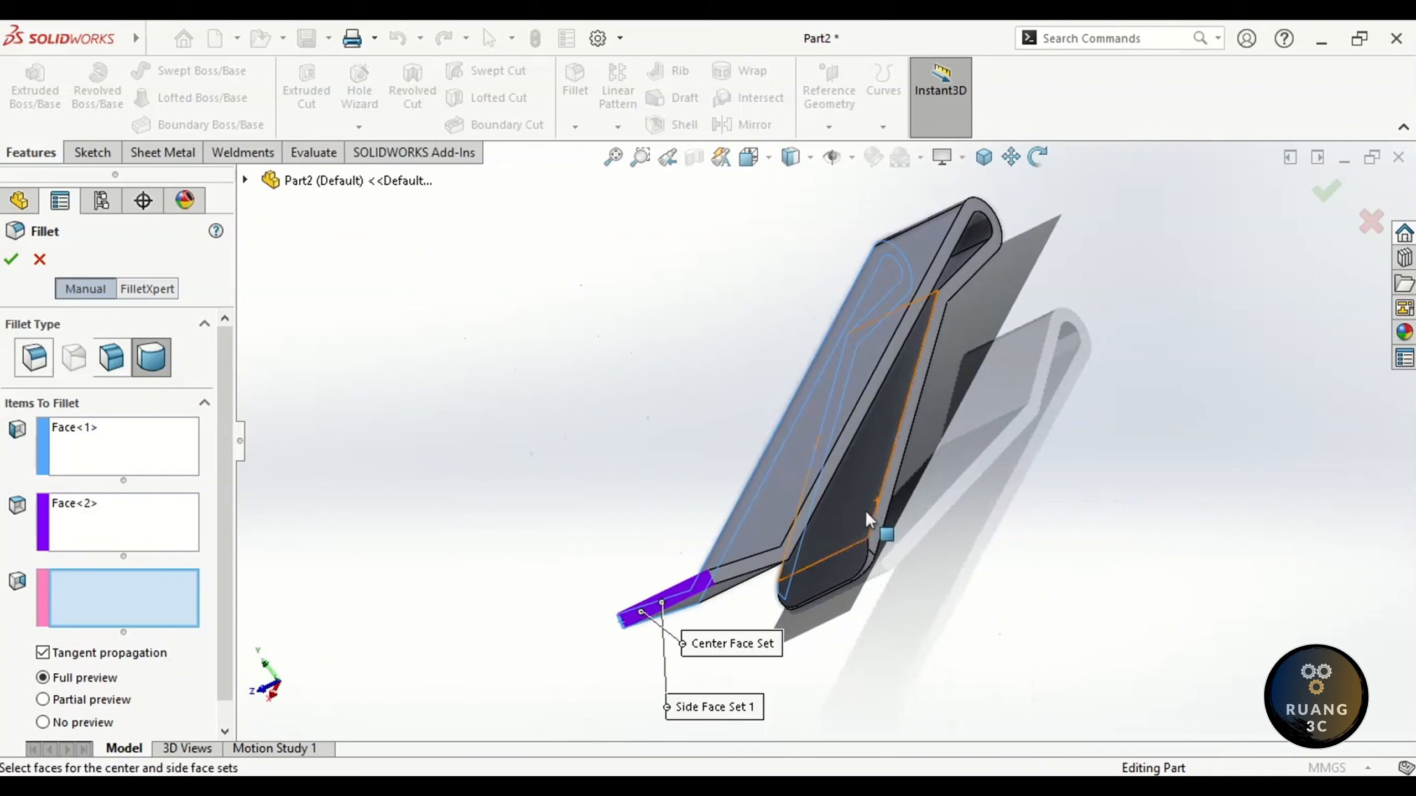
click(802, 522)
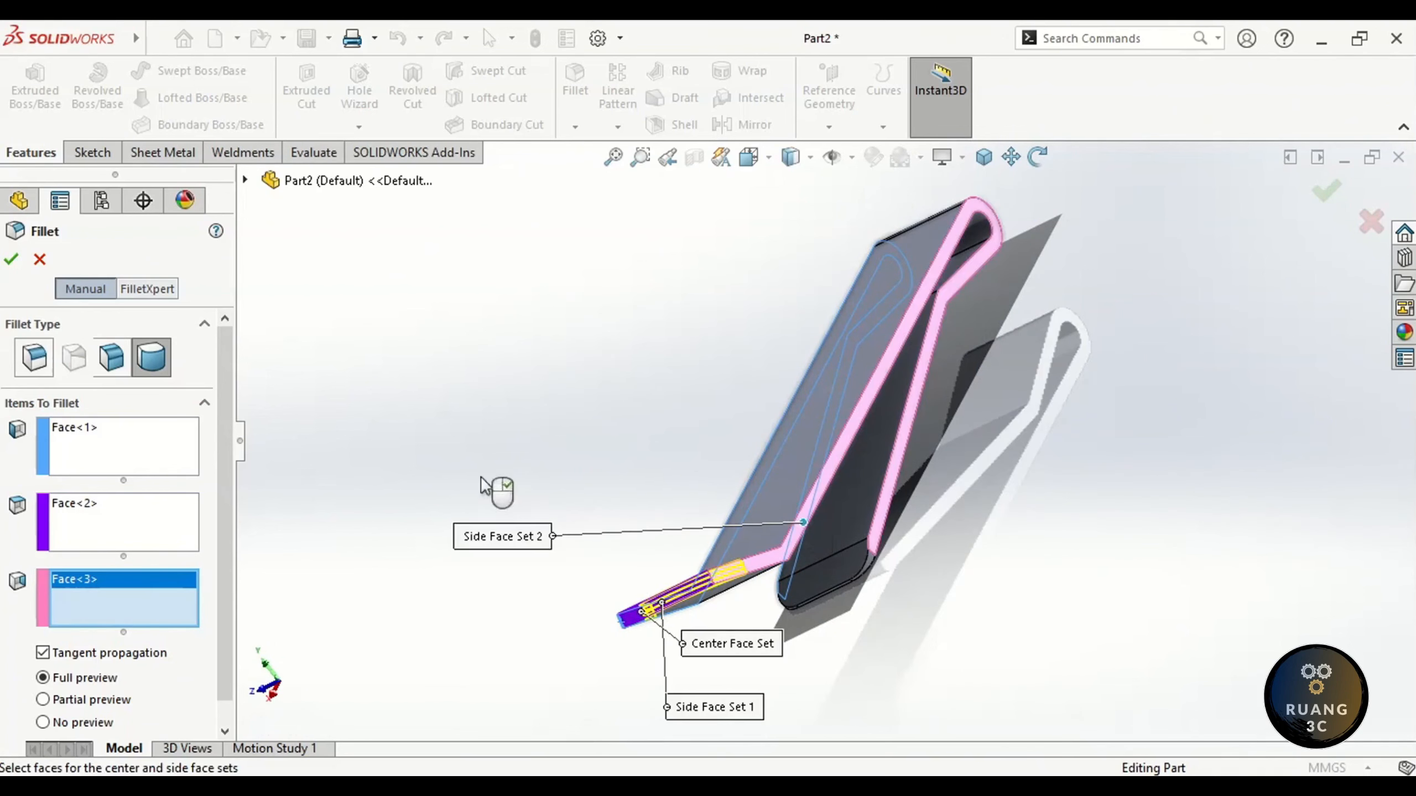
click(11, 259)
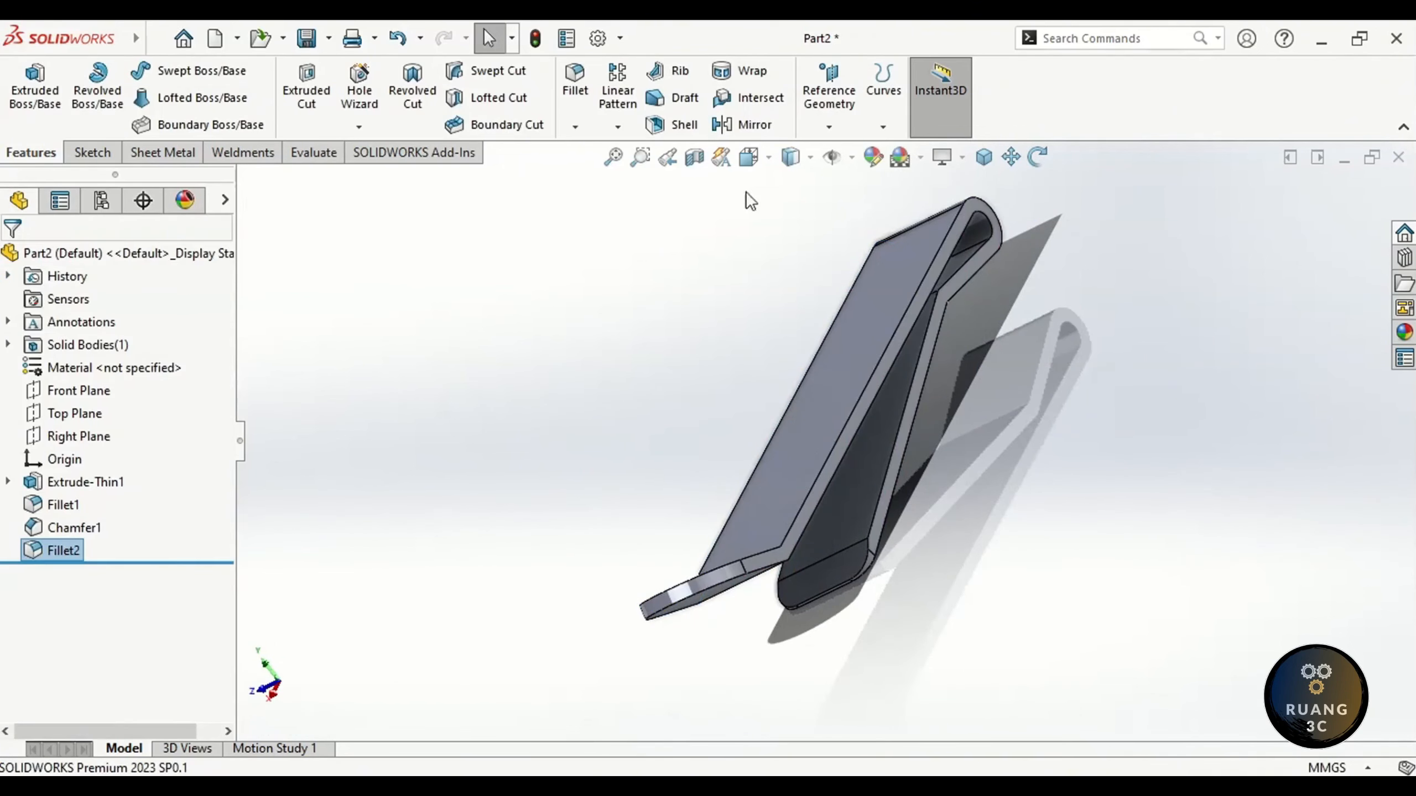
Set the model to the dimetric view and save the part as Clip in the Basics of Modeling in SOLIDWORKS folder.
click(765, 158)
click(888, 215)
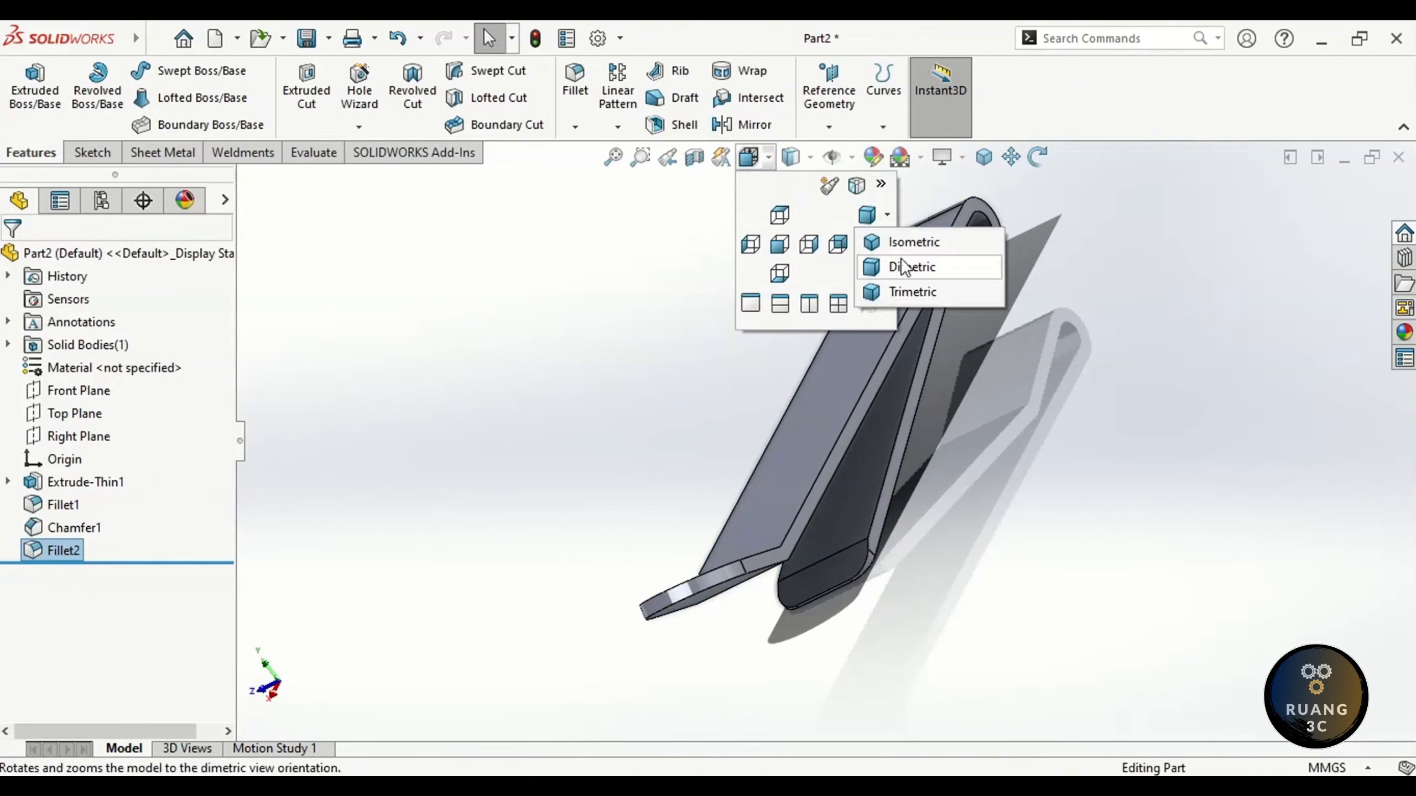
click(913, 267)
click(305, 38)
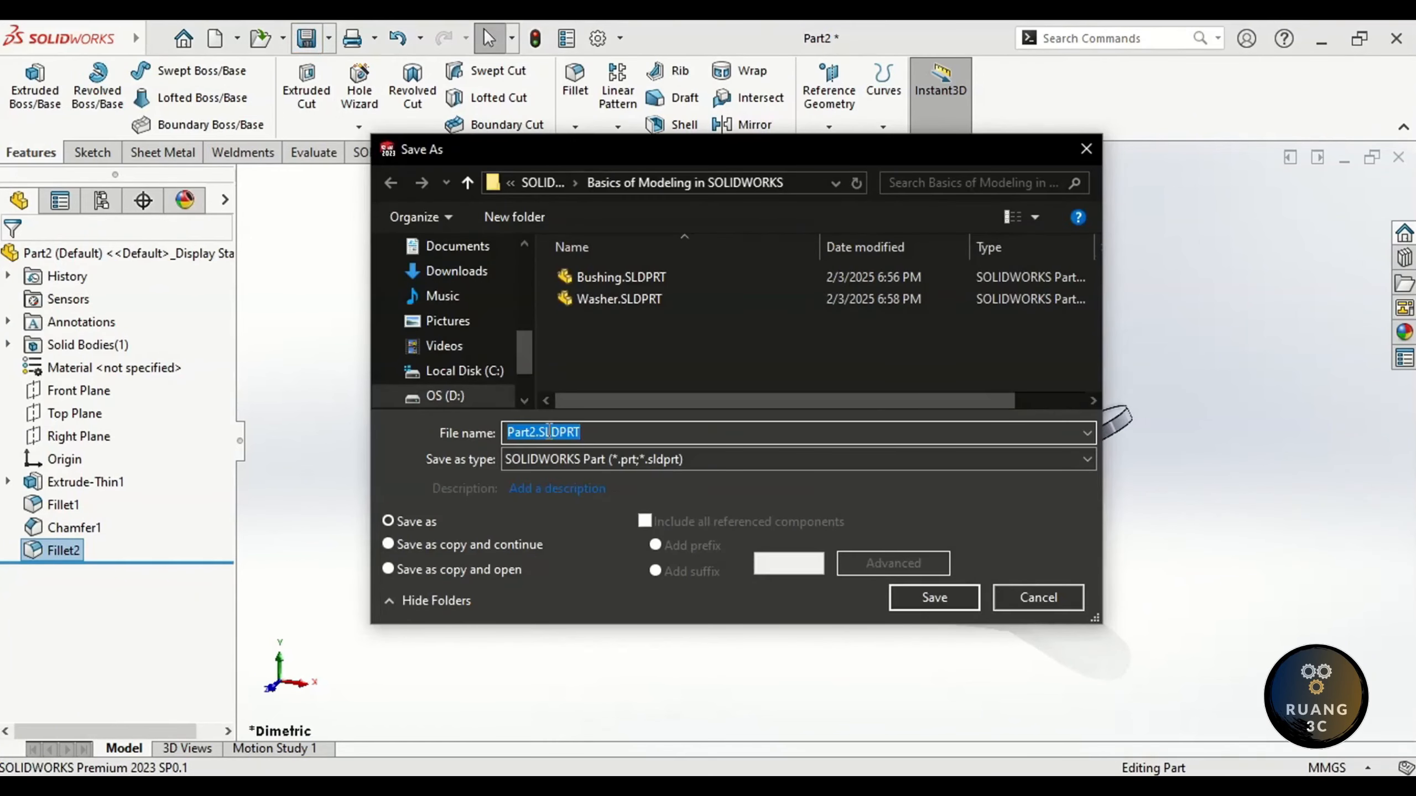
text(Clip)
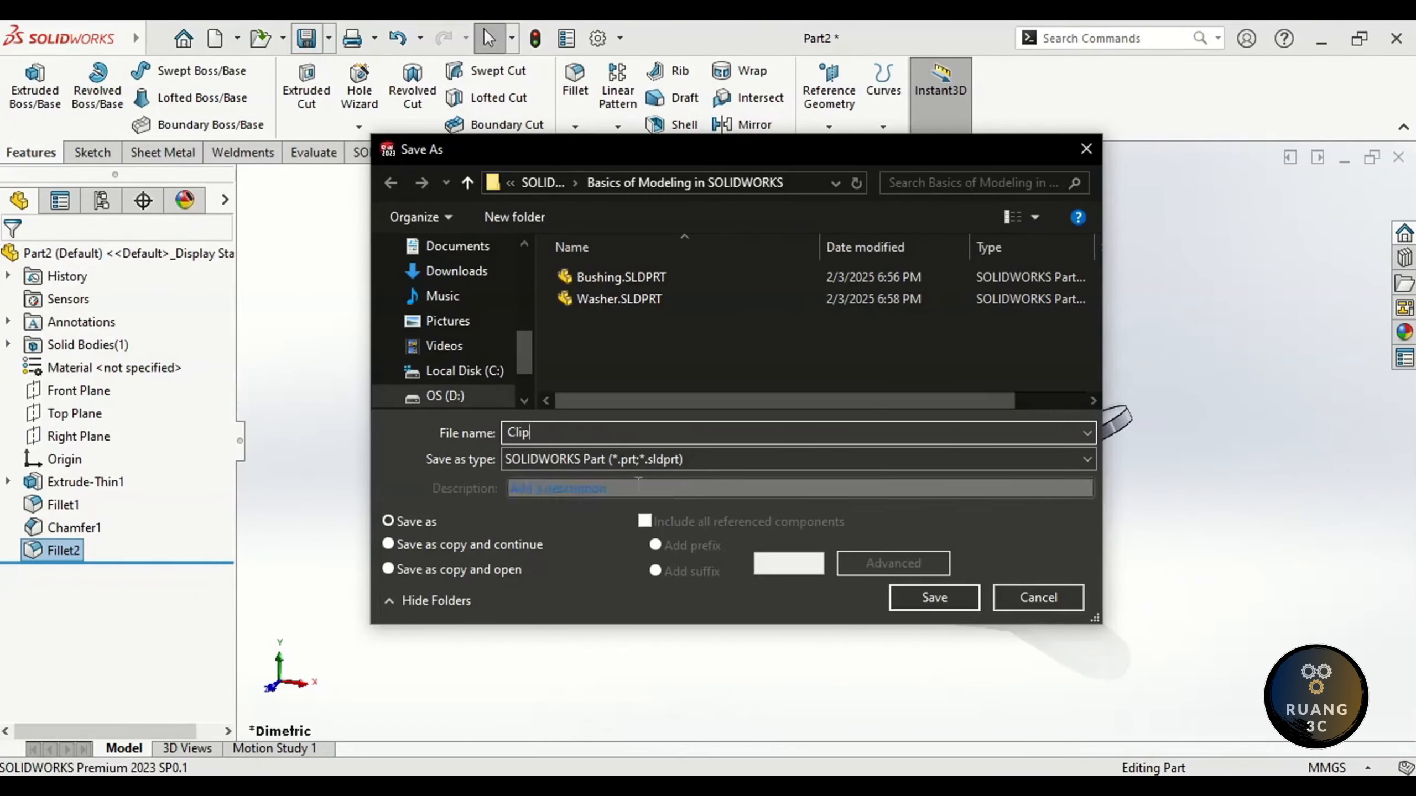
click(919, 594)
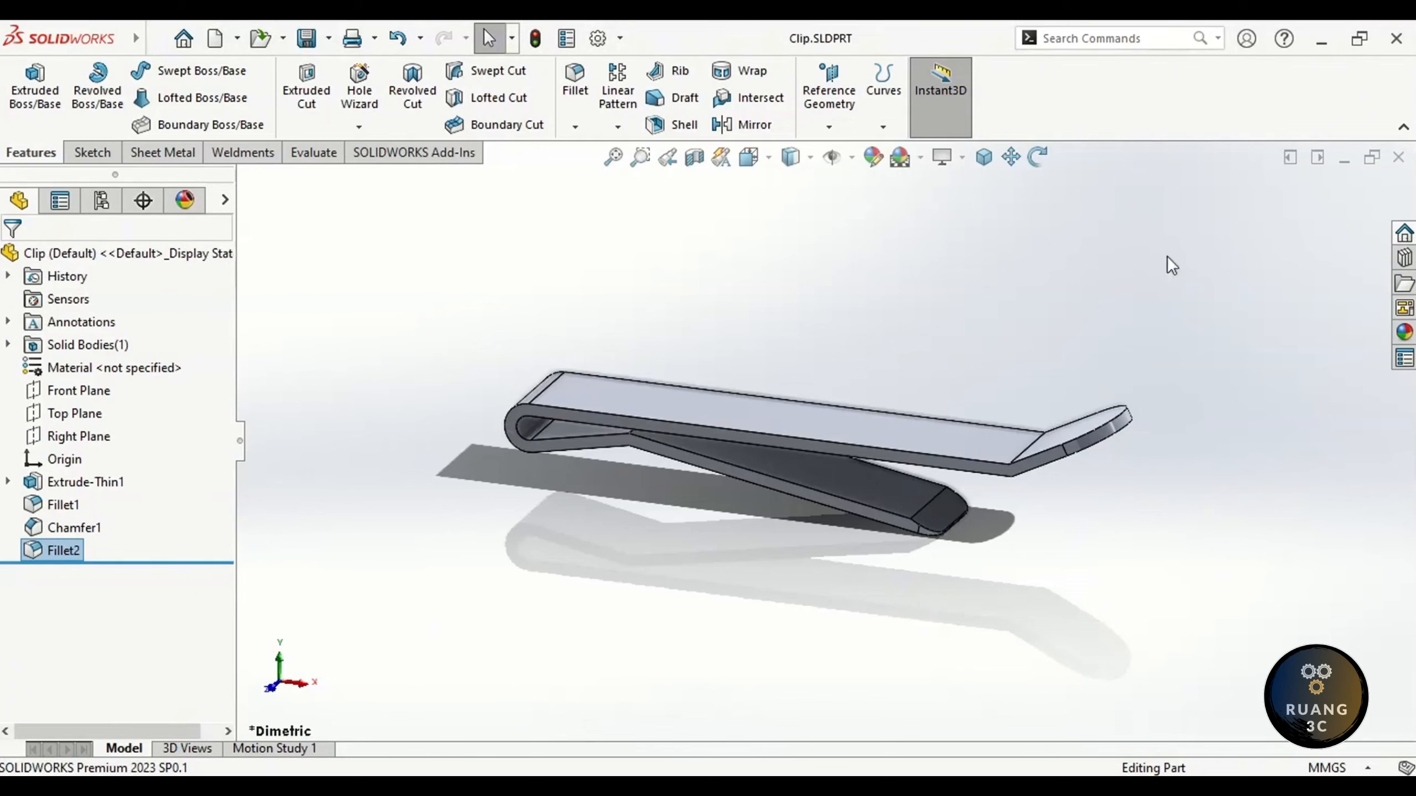
Close the clip document and create a new part document.
click(1399, 157)
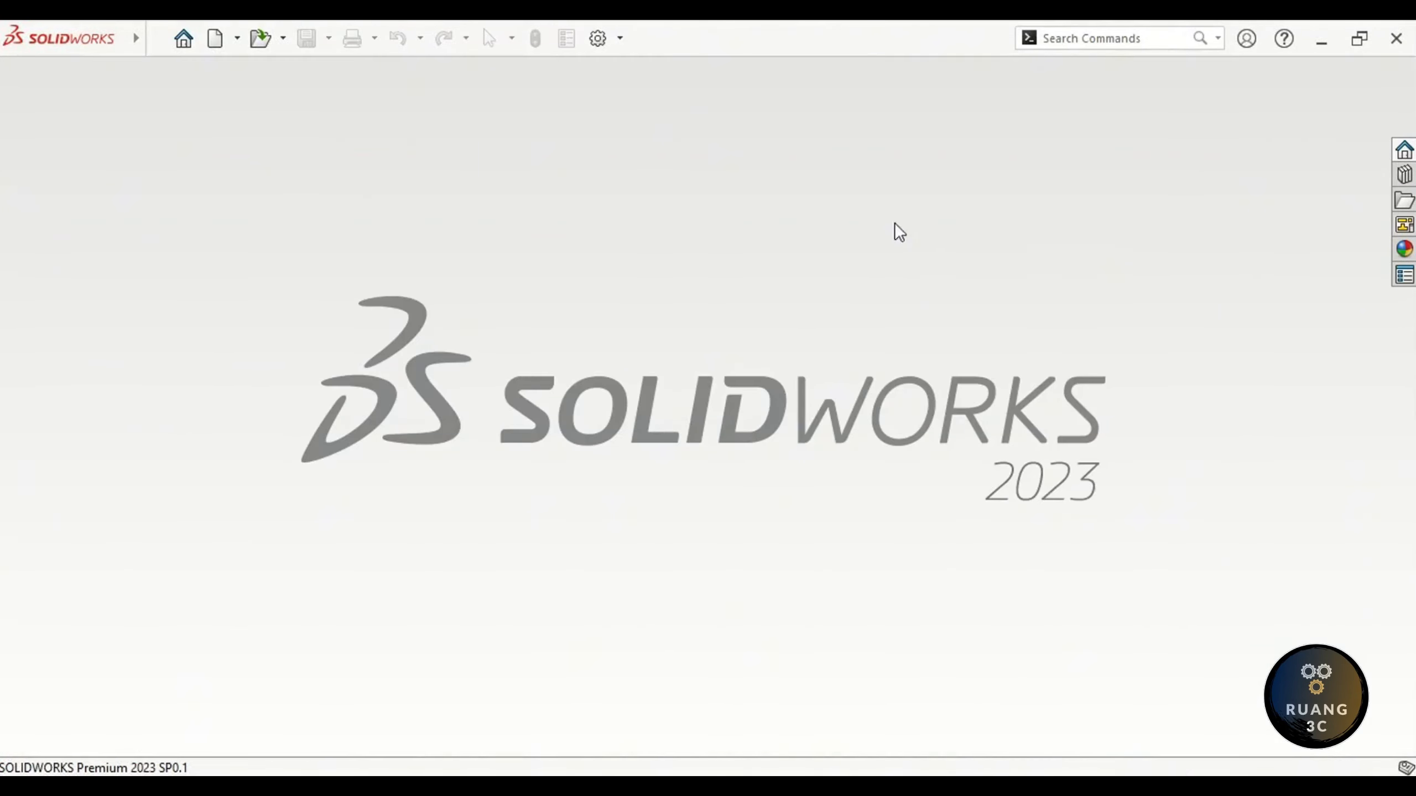
click(215, 39)
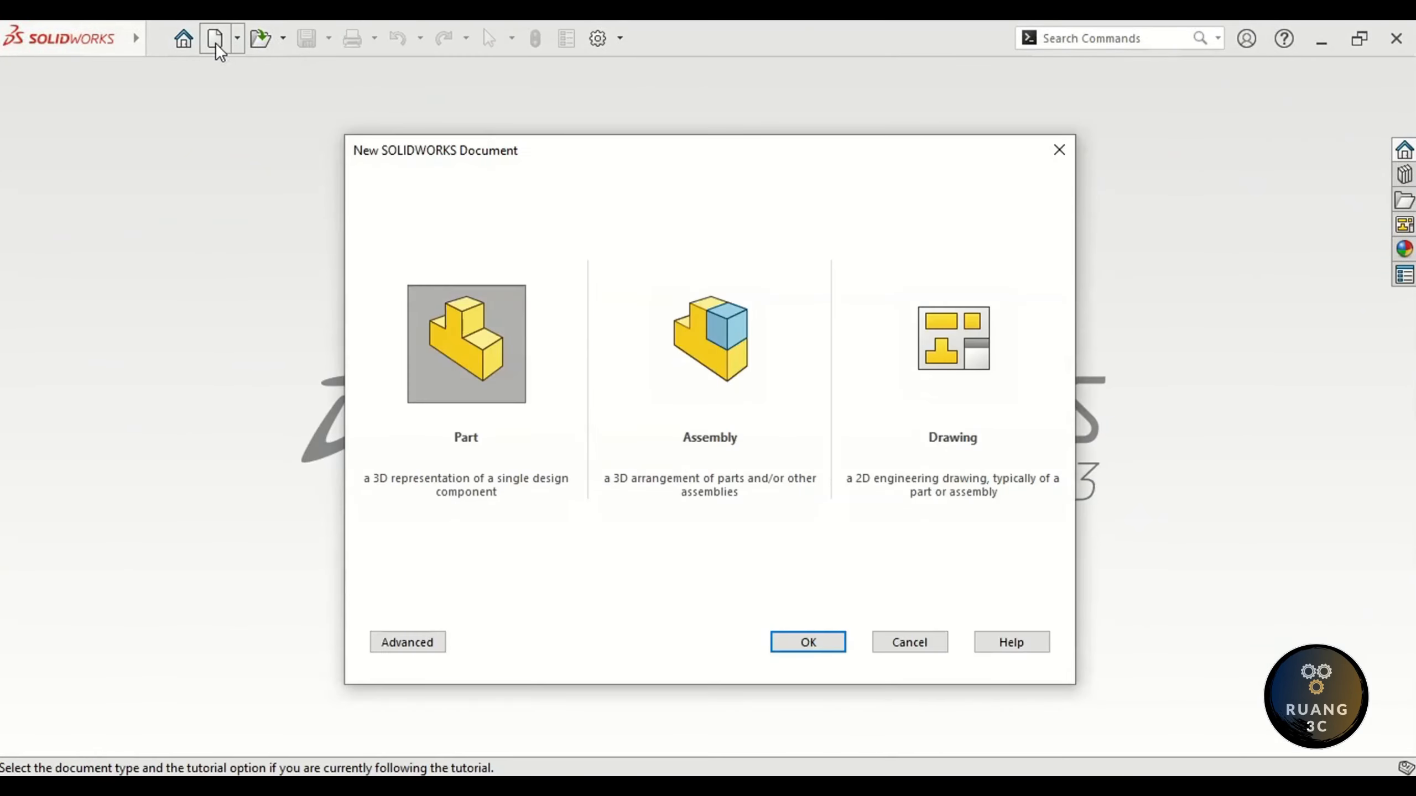
click(488, 355)
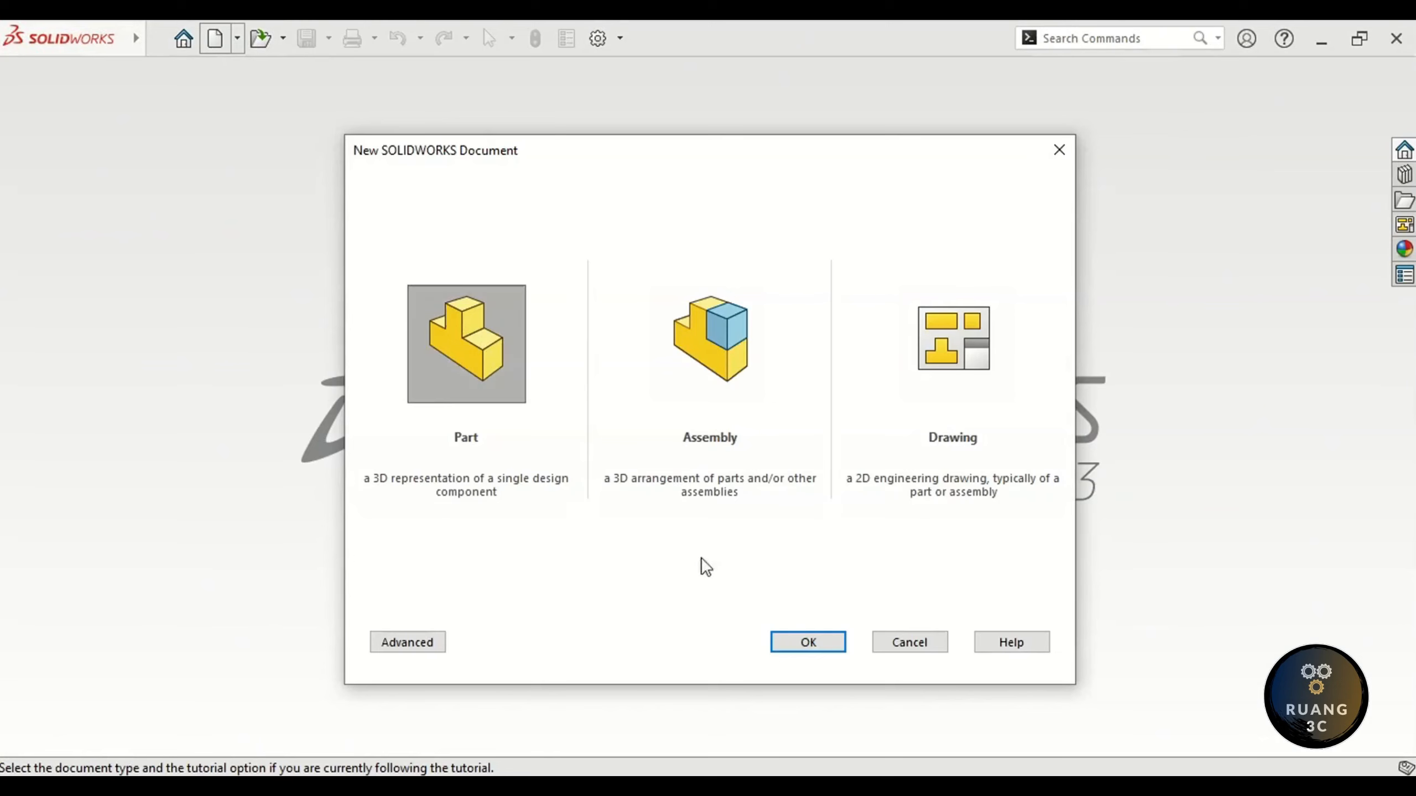
click(808, 642)
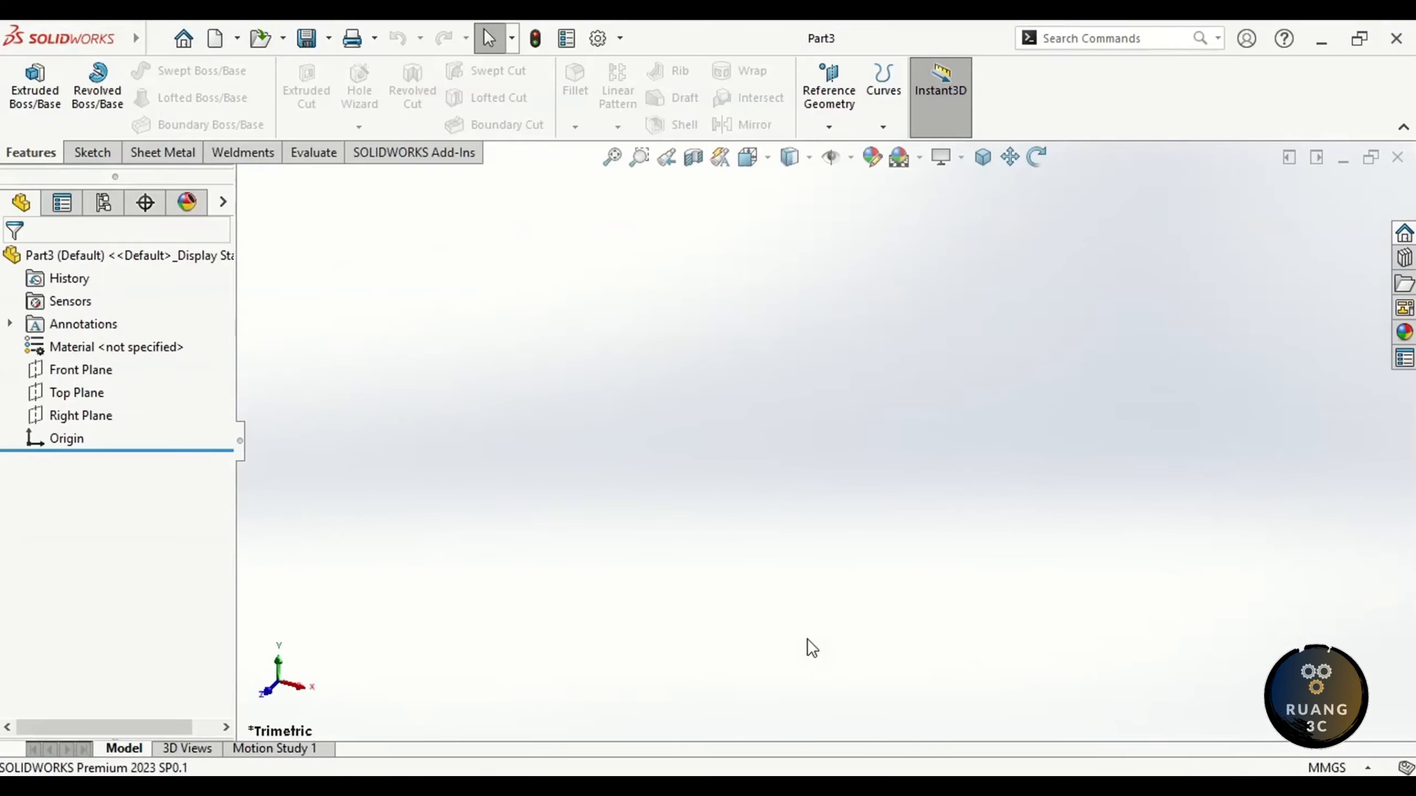